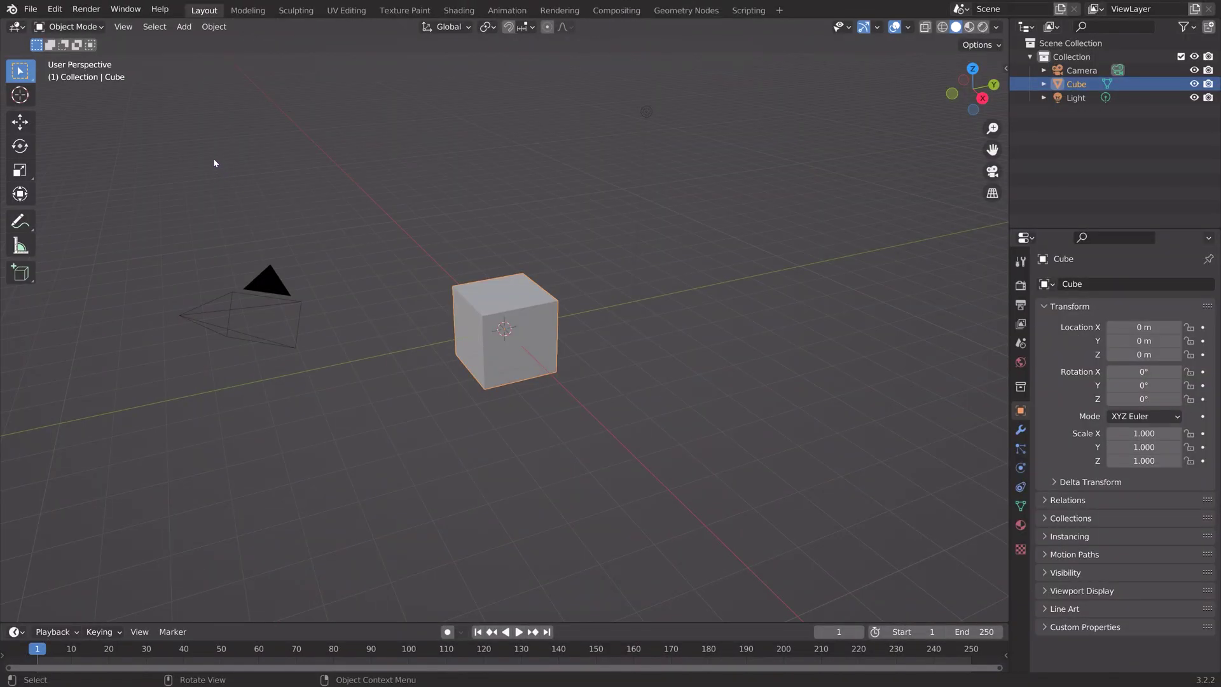
Step: Create a new geometry node tree on the cube in the Geometry Nodes workspace and delete its Group Input node
left_click(694, 10)
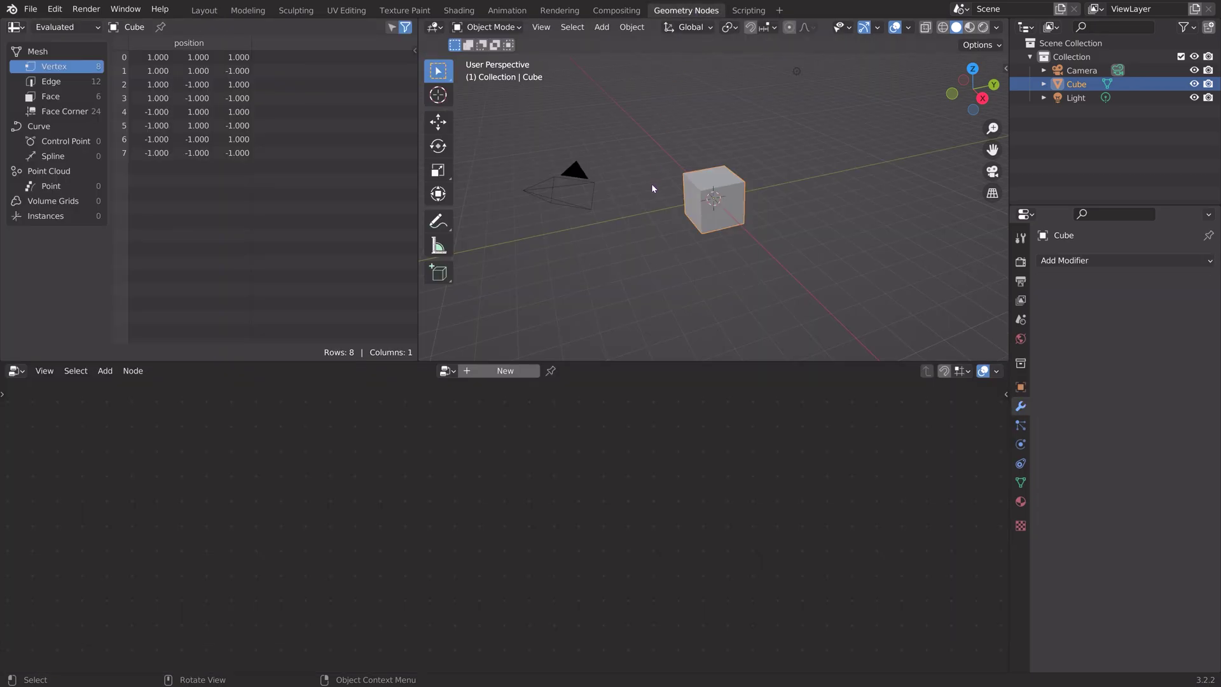
left_click(507, 370)
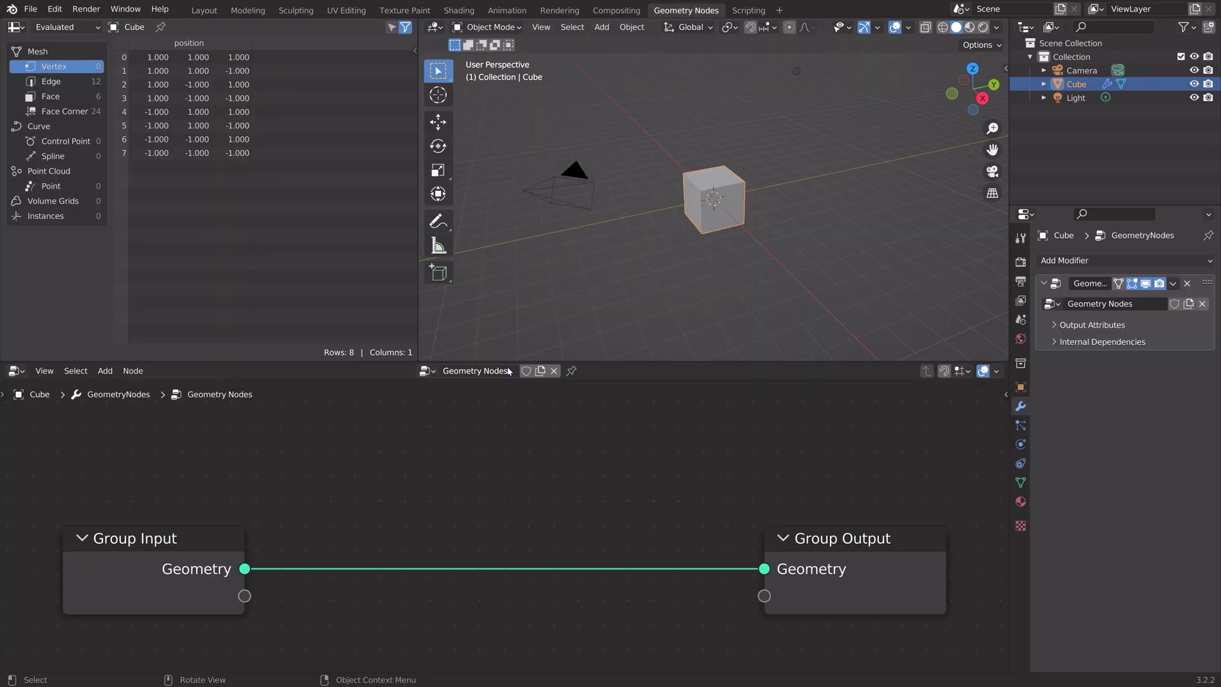
left_click(173, 544)
key("x")
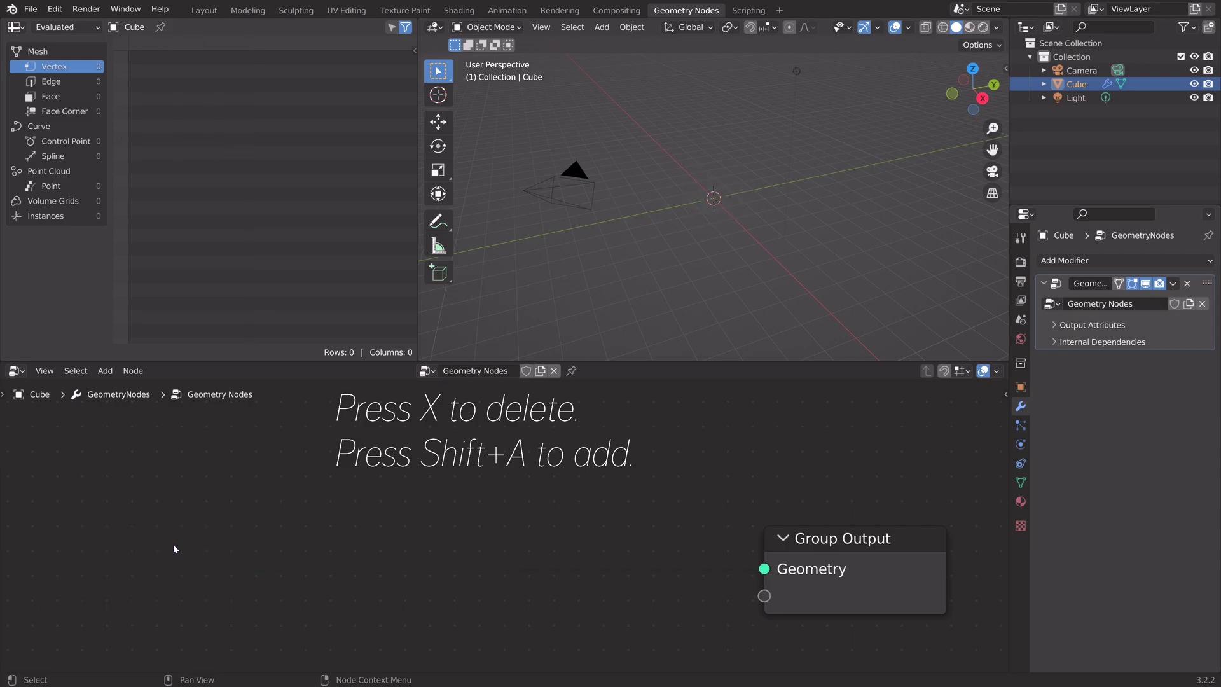
Step: Add a Grid mesh primitive node and connect its Mesh output to the Group Output's Geometry input
key("shift+a")
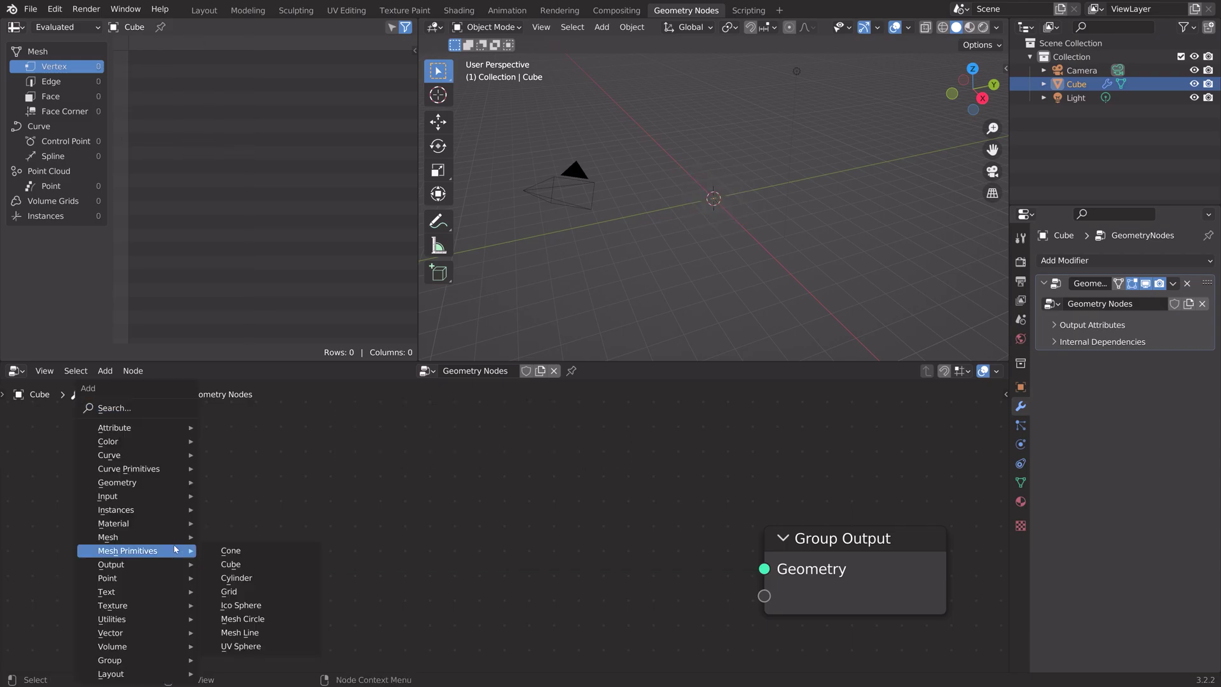
mouse_move(174, 516)
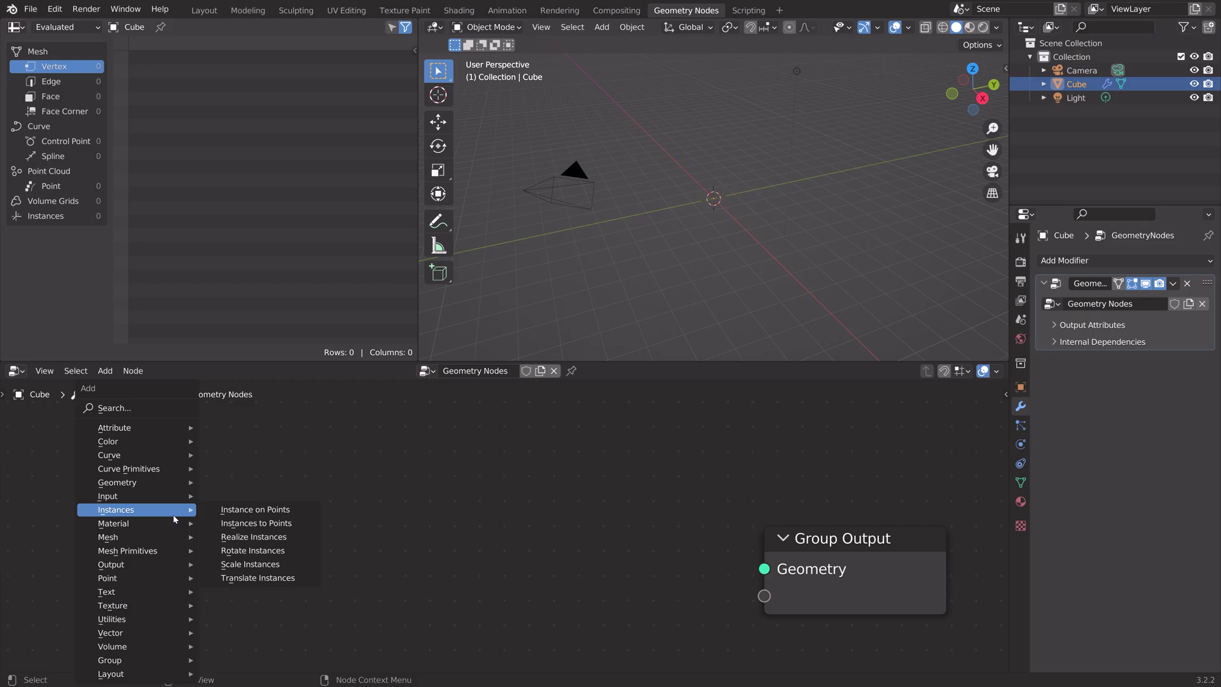
mouse_move(175, 551)
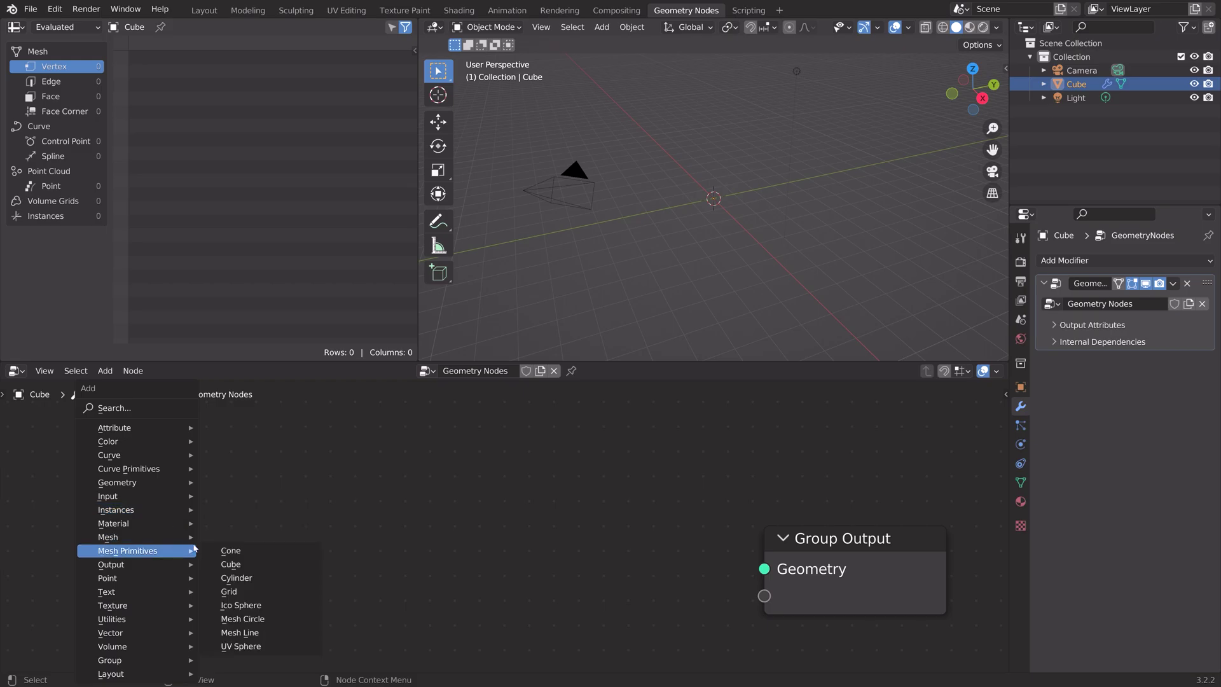
left_click(239, 592)
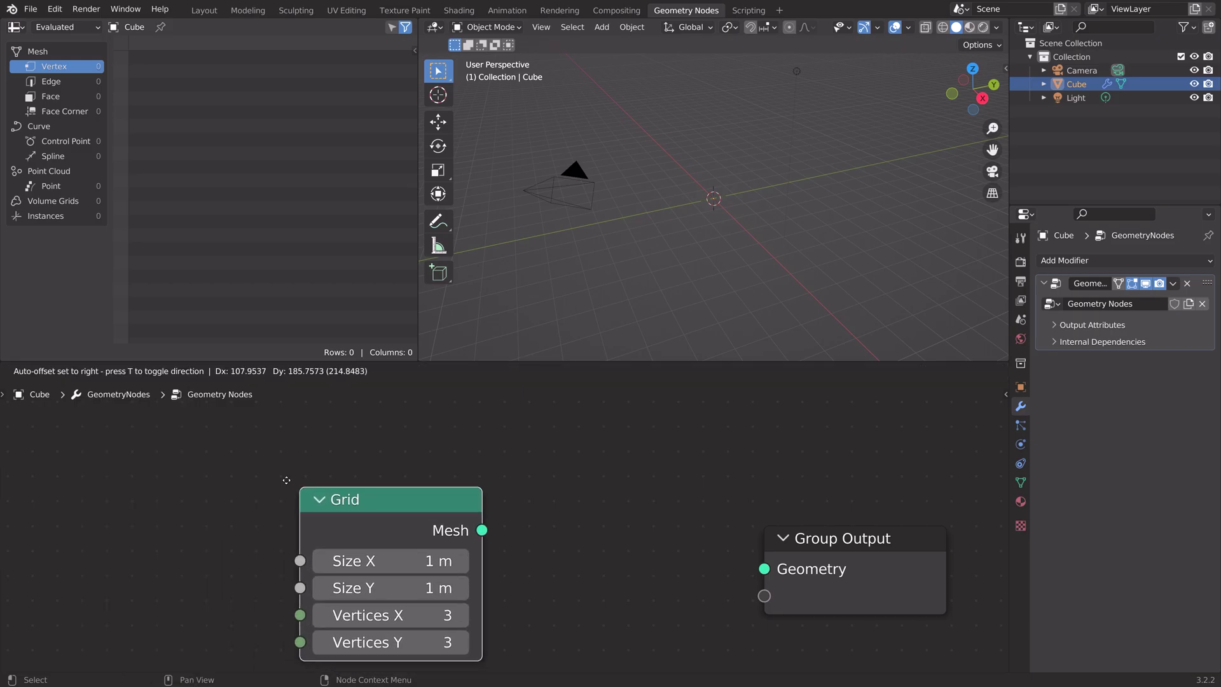
left_click_drag(451, 513, 766, 572)
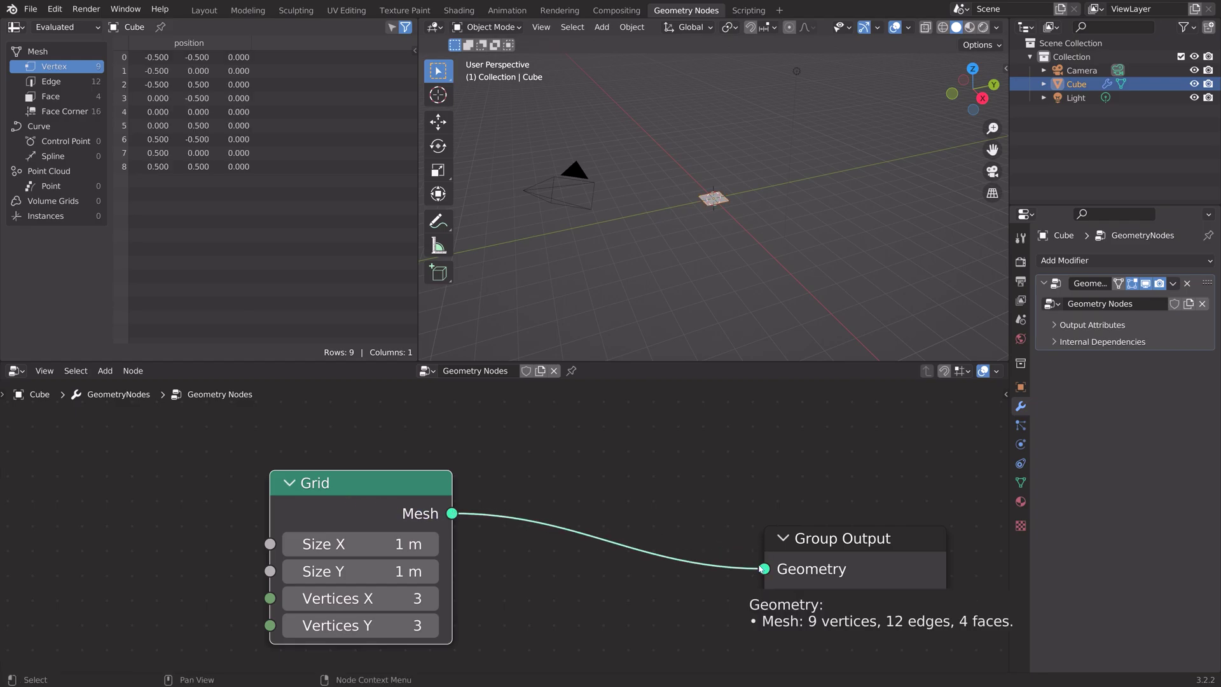
Step: Set the Grid node's Size X and Y to 30 m and its Vertices X and Y to 150
left_click_drag(308, 544, 308, 571)
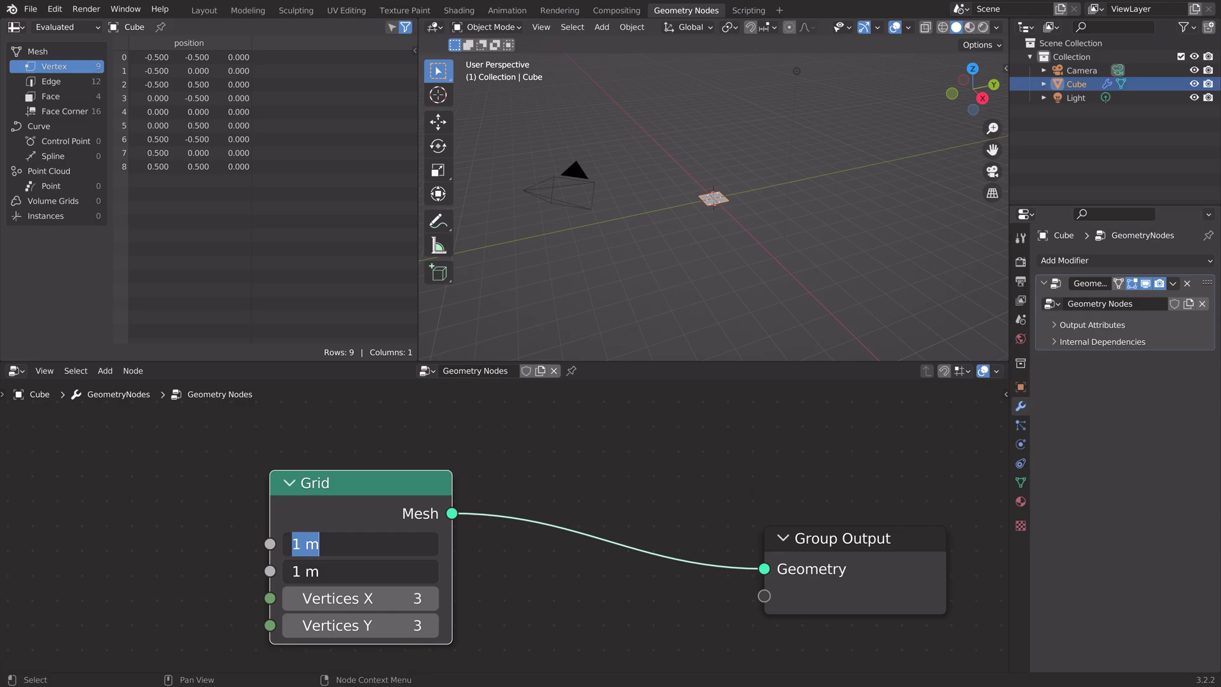
type("30")
key("Return")
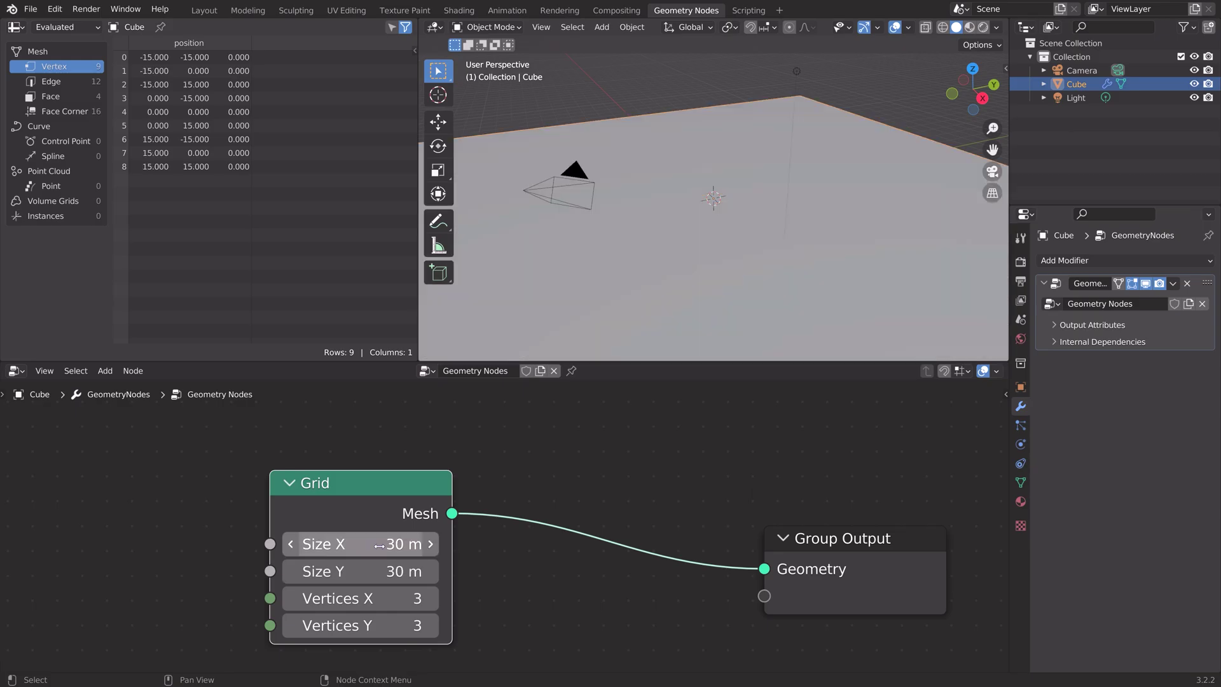
scroll(692, 349, "down", 7)
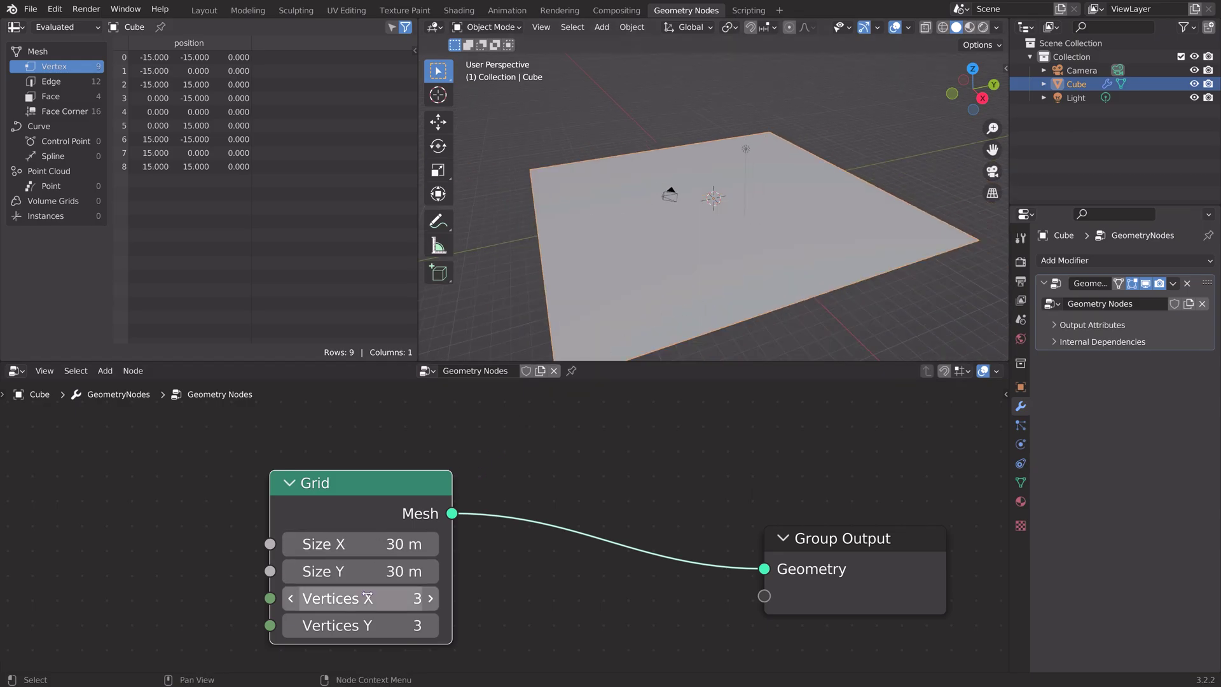
left_click_drag(367, 598, 368, 625)
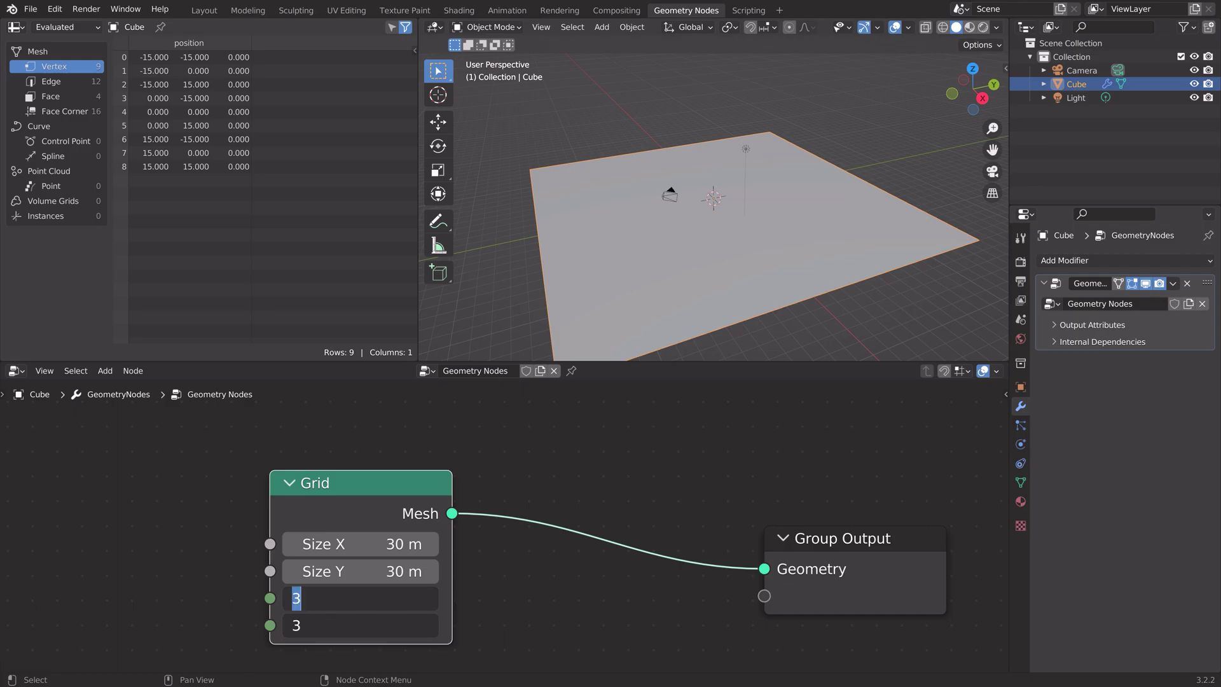
type("150")
key("Return")
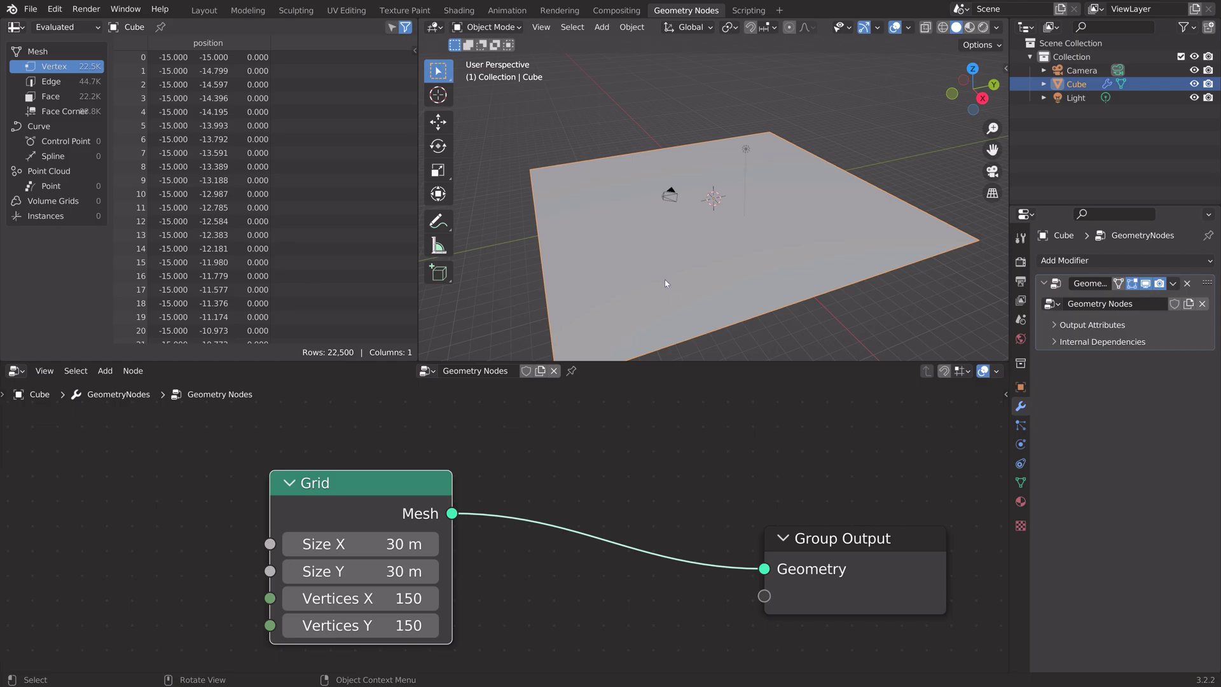
Step: Enlarge the node editor area and insert an Instance on Points node between Grid and Group Output
scroll(556, 526, "down", 6)
middle_click_drag(579, 483, 592, 453)
left_click_drag(619, 362, 611, 216)
scroll(591, 376, "up", 2)
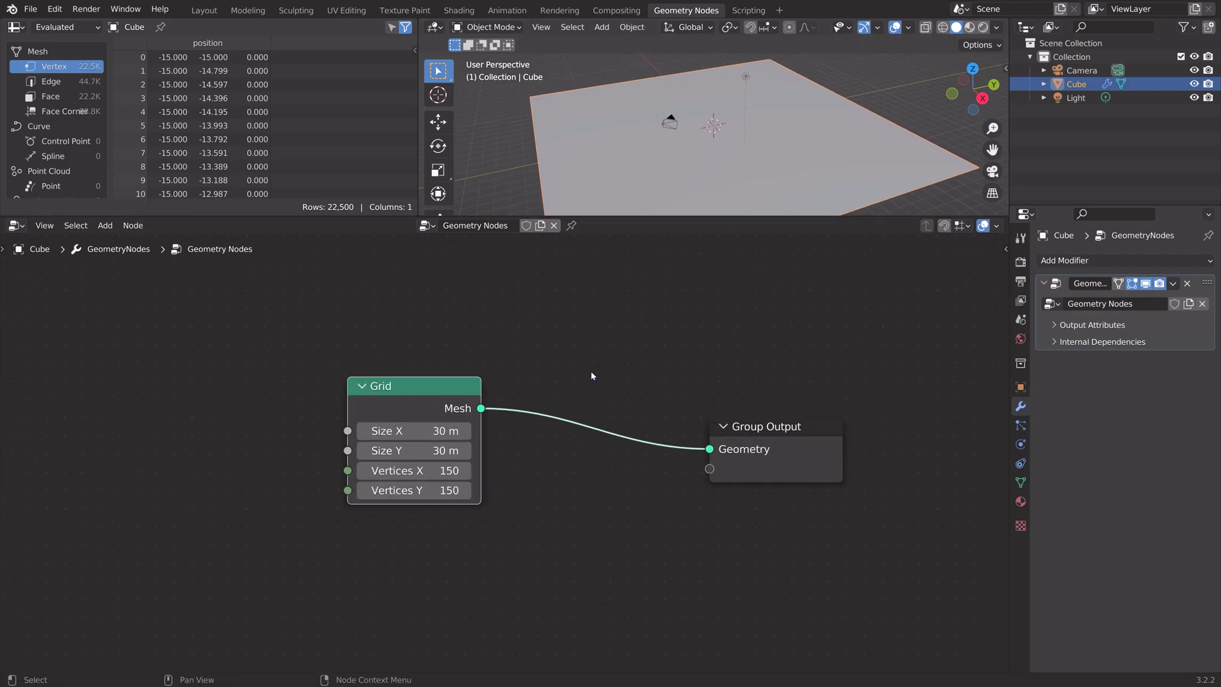
key("shift+a")
left_click(541, 233)
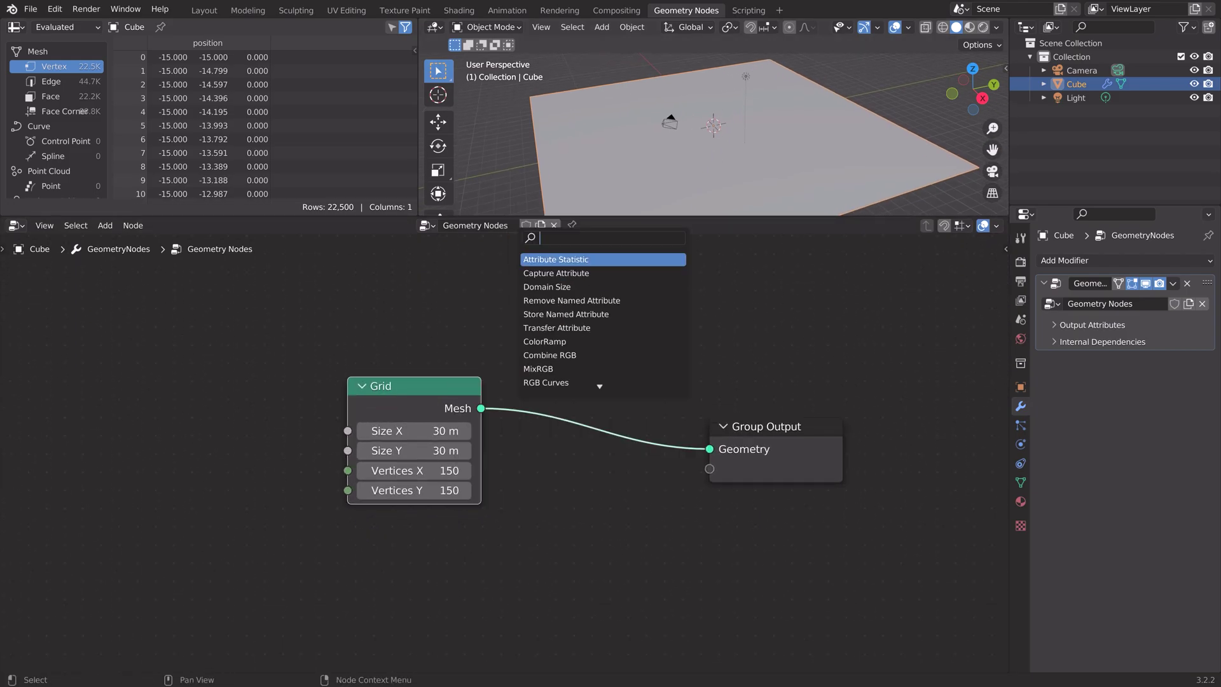
type("insta")
key("Down")
key("Down")
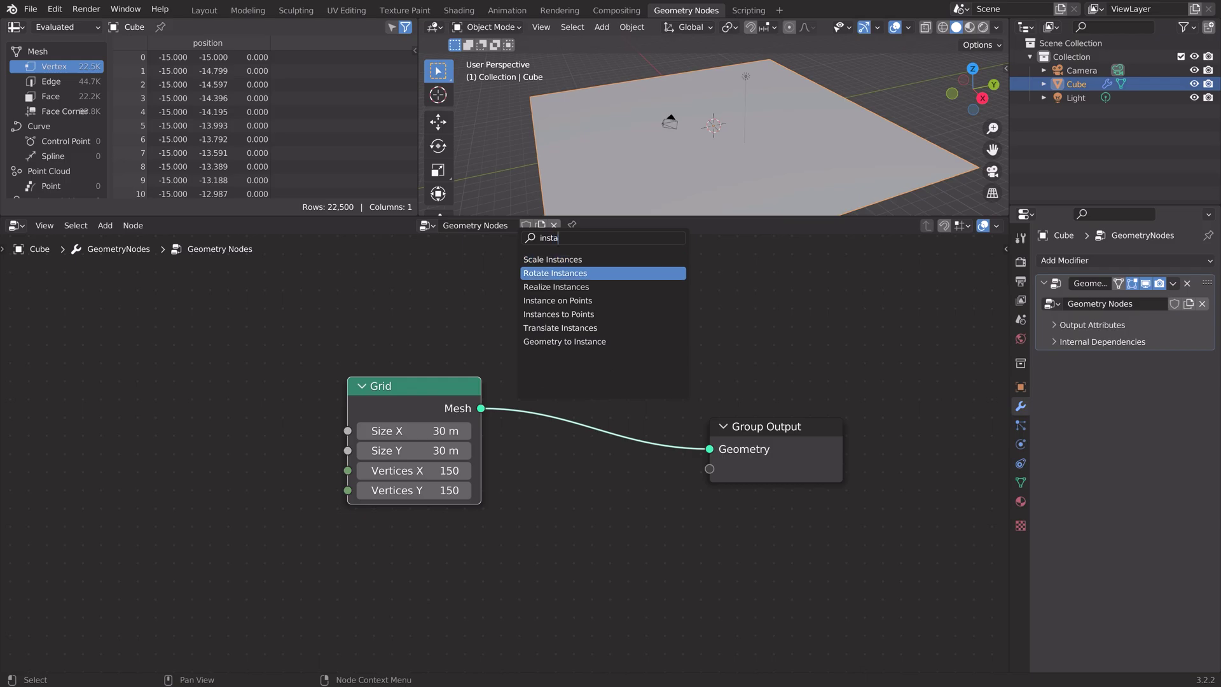
key("Return")
left_click(517, 360)
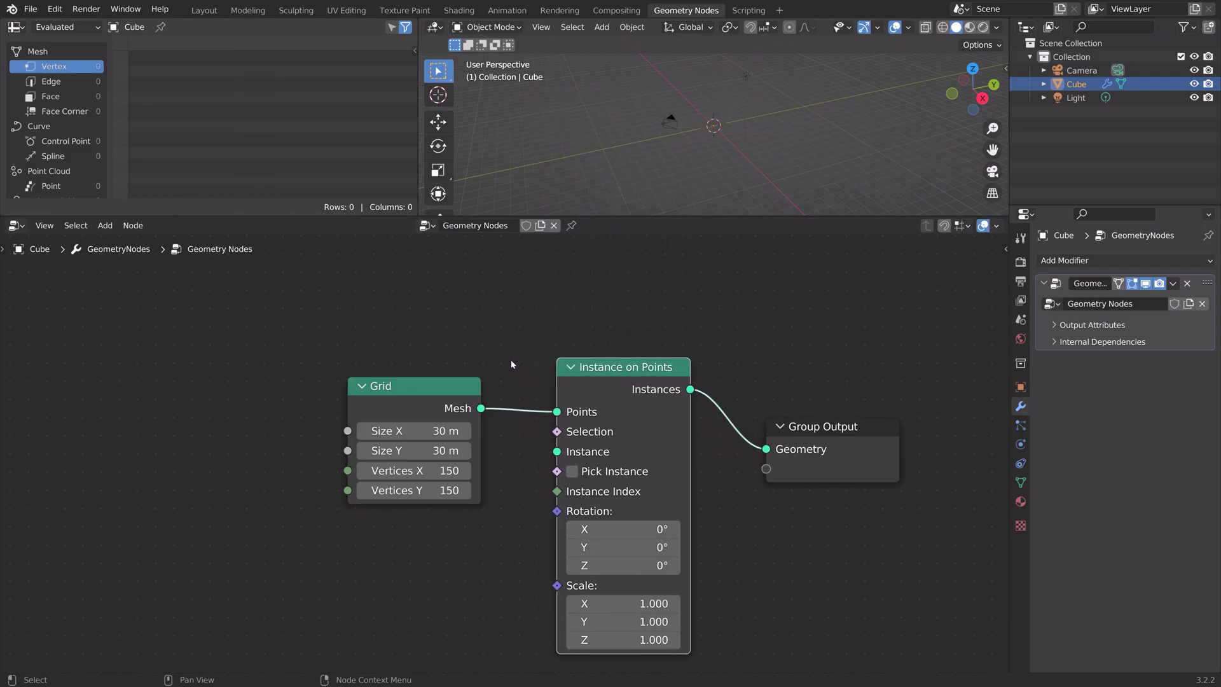
Step: Insert a Realize Instances node between Instance on Points and Group Output
key("shift+a")
type("real")
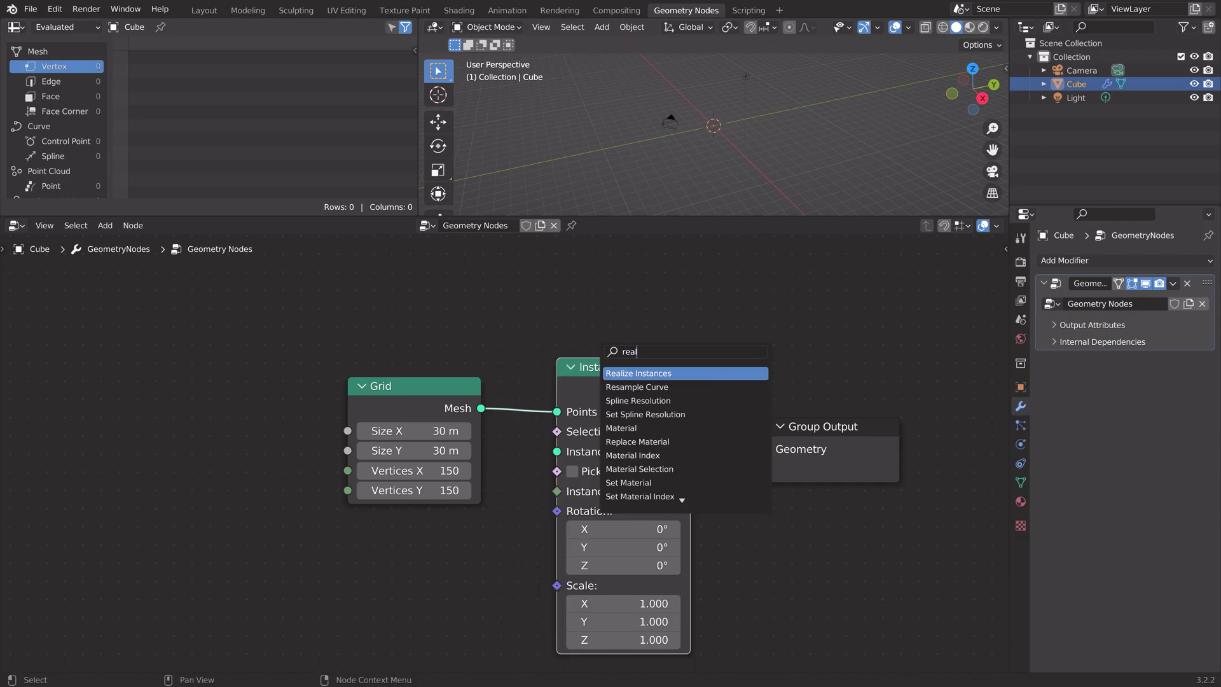
key("Return")
left_click(694, 365)
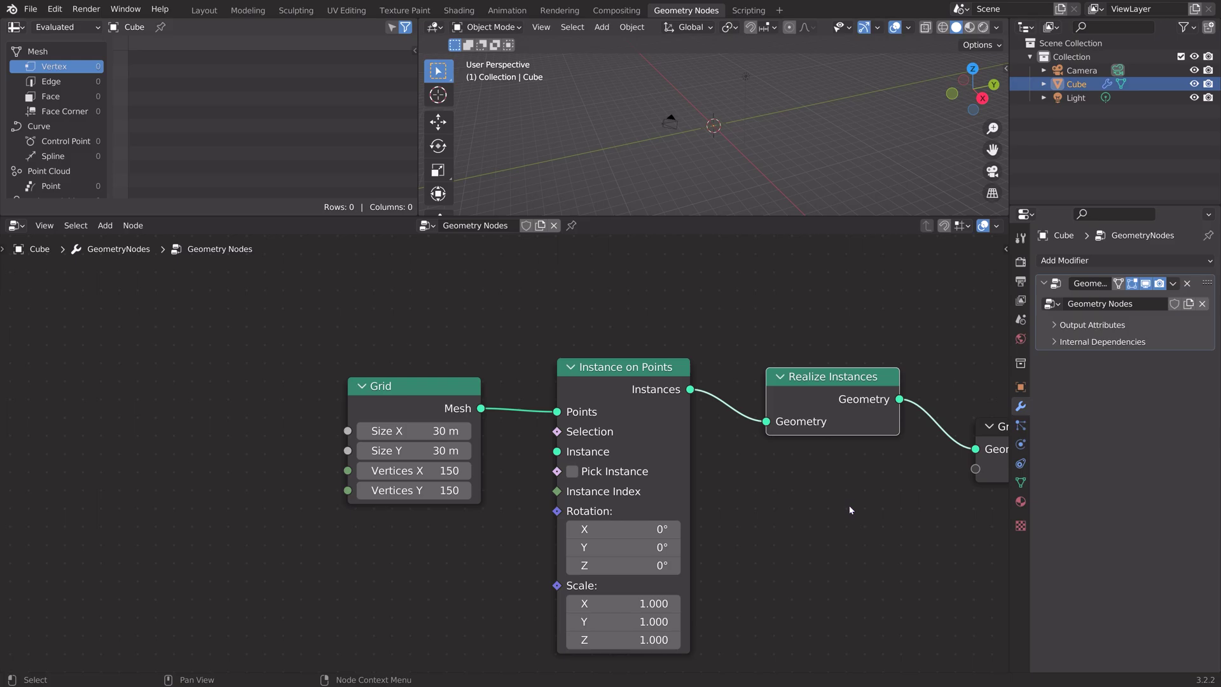
Step: Add a Curve Line node and place it just below the Grid node
key("shift+a")
left_click(827, 407)
type("curve")
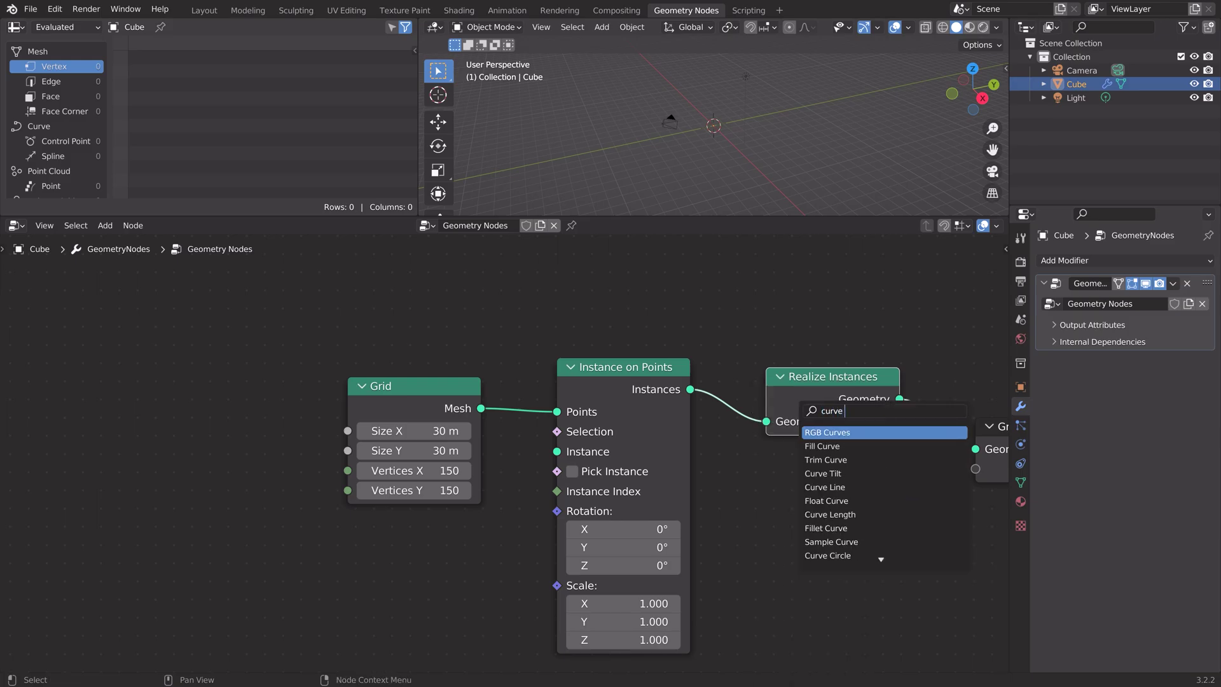
type(" li")
key("Return")
left_click(376, 493)
scroll(376, 492, "down", 2)
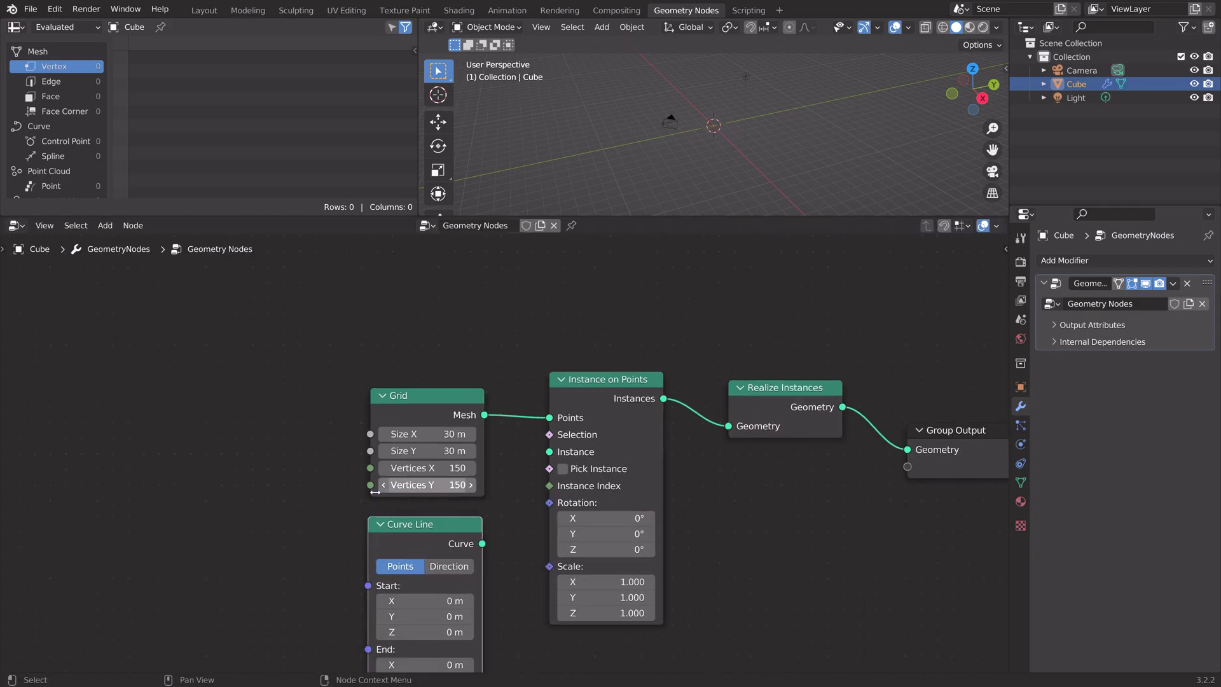
Step: Connect the Curve Line's Curve output to the Instance input of Instance on Points and inspect the instanced lines
scroll(375, 492, "down", 3)
middle_click_drag(381, 526, 376, 421)
scroll(490, 398, "up", 4)
middle_click_drag(491, 399, 441, 444)
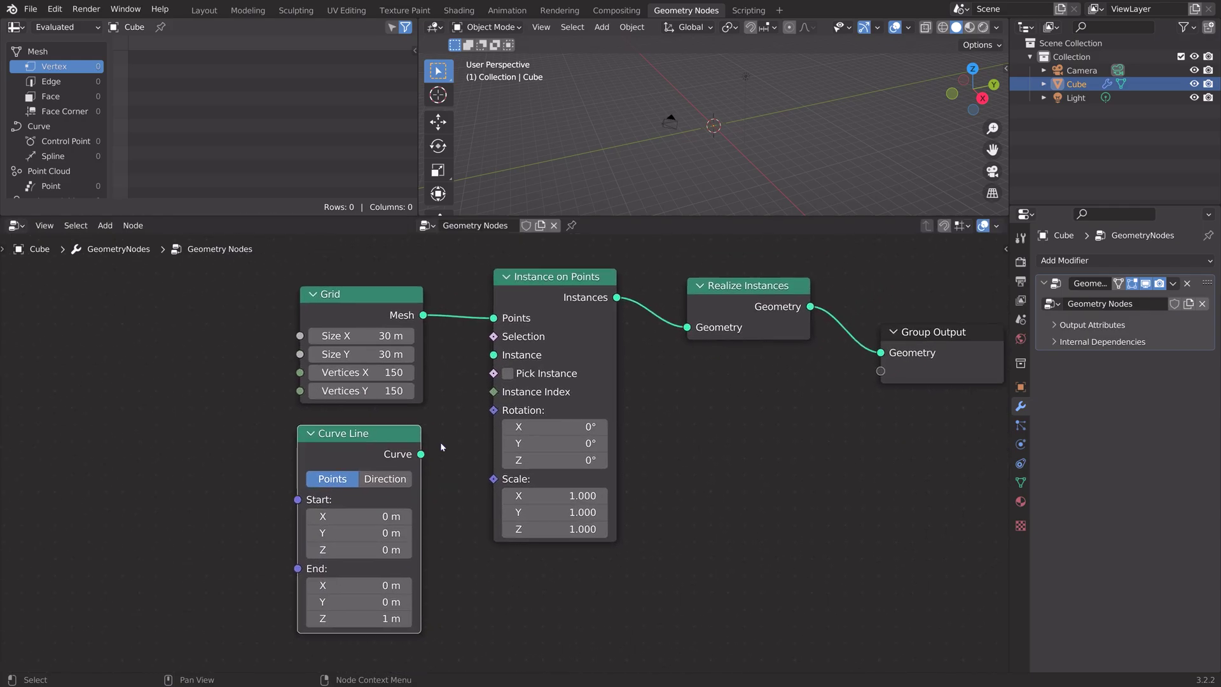
left_click_drag(421, 454, 494, 355)
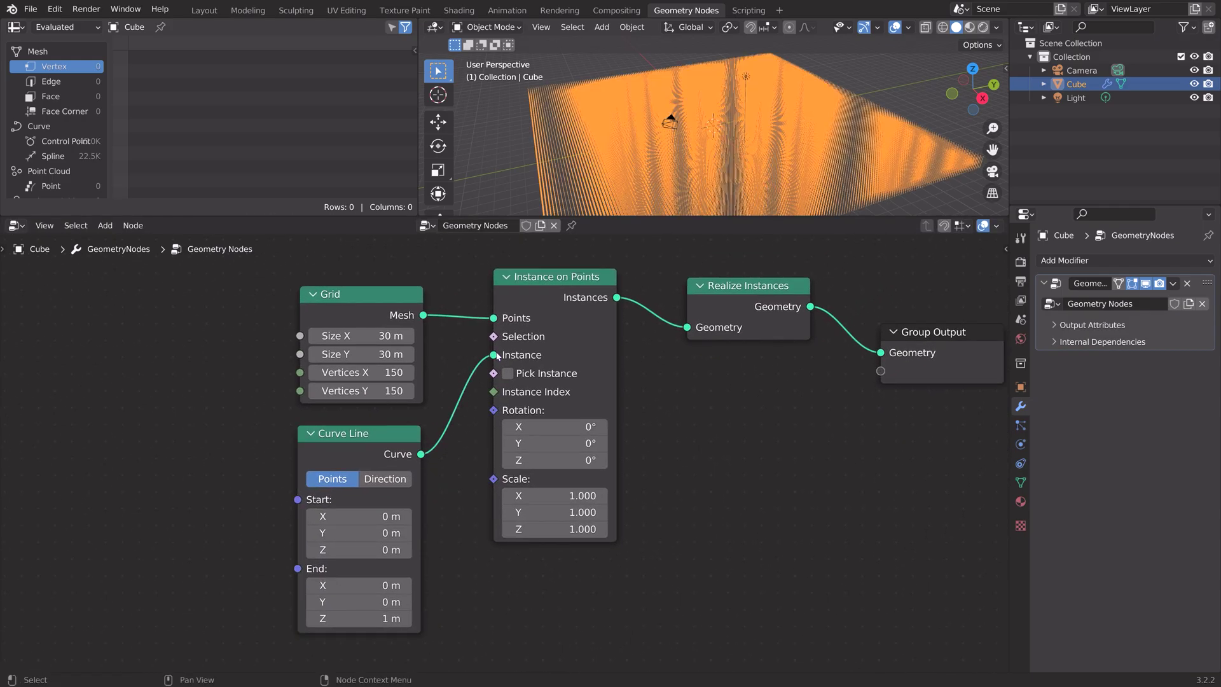
scroll(663, 184, "down", 3)
mouse_move(730, 159)
middle_mouse_down()
mouse_move(743, 143)
mouse_move(728, 126)
mouse_move(747, 169)
mouse_move(729, 139)
middle_mouse_up()
scroll(742, 147, "up", 7)
scroll(746, 169, "down", 5)
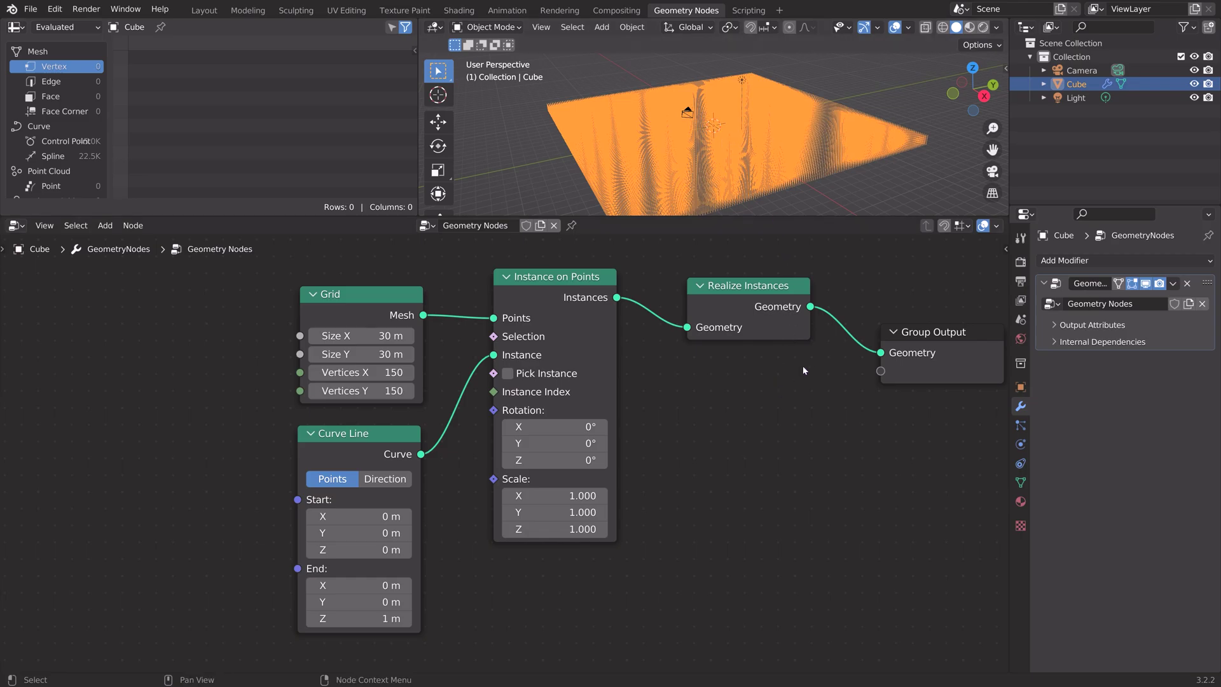
Step: Move Group Output farther from Realize Instances and insert a Set Position node between the two
middle_click_drag(803, 365, 692, 351)
left_click_drag(827, 332, 952, 329)
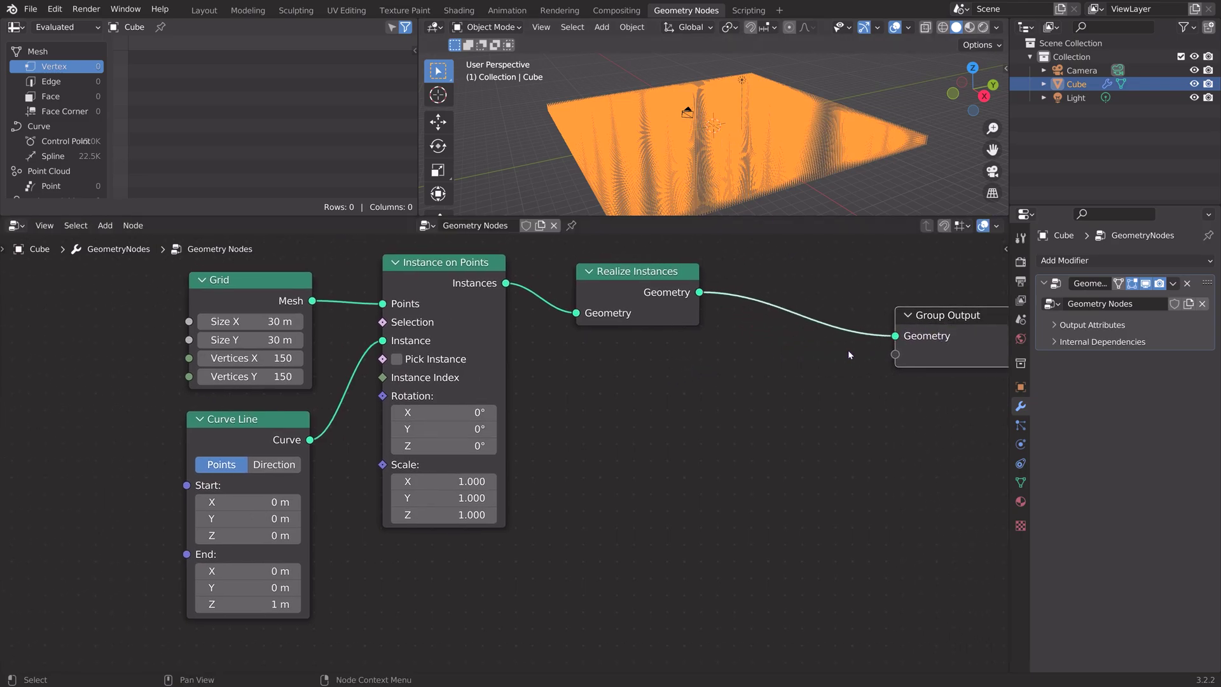
key("shift+a")
type("set")
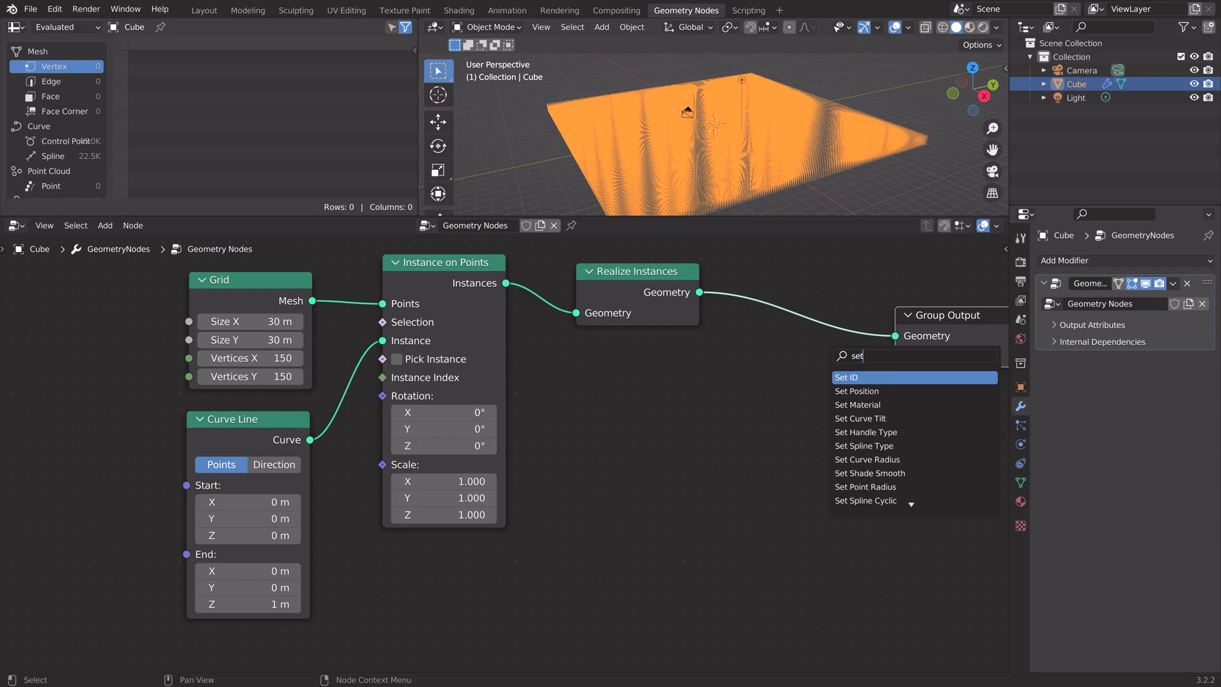
key("Down")
key("Return")
left_click(767, 276)
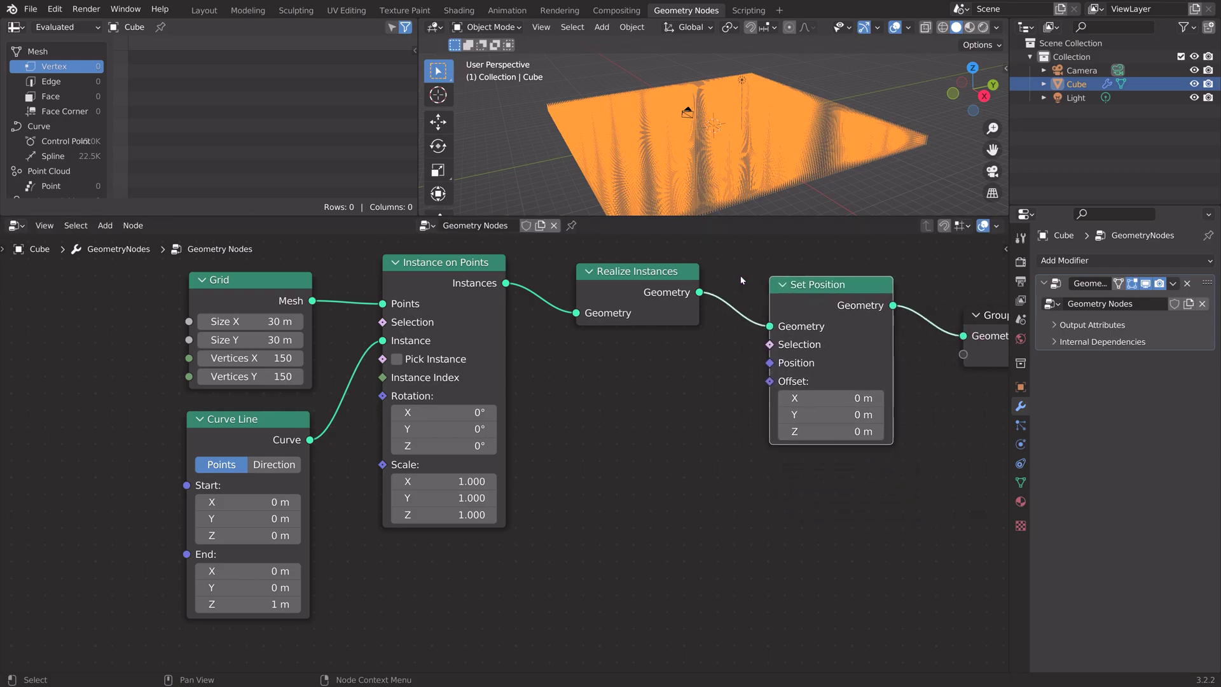
Step: Add a Noise Texture node below Realize Instances and connect its Fac output to the Set Position node's Offset
scroll(699, 383, "down", 1)
middle_click_drag(677, 383, 605, 387)
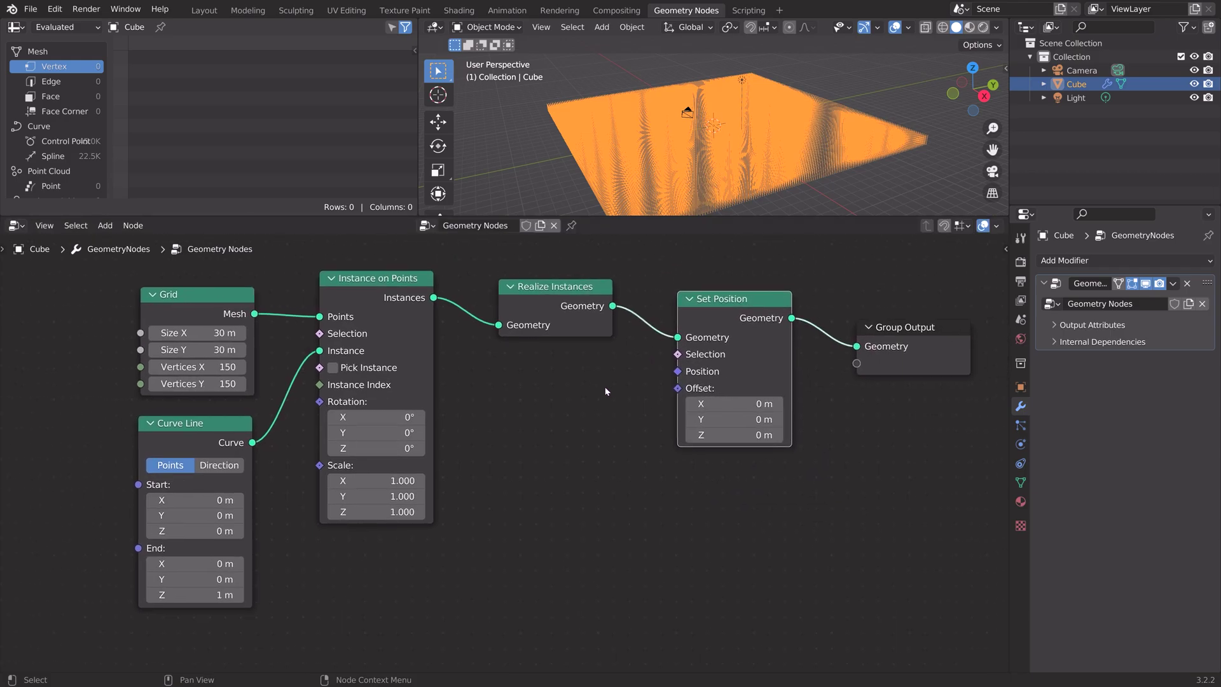
key("shift+a")
left_click(605, 387)
type("noise")
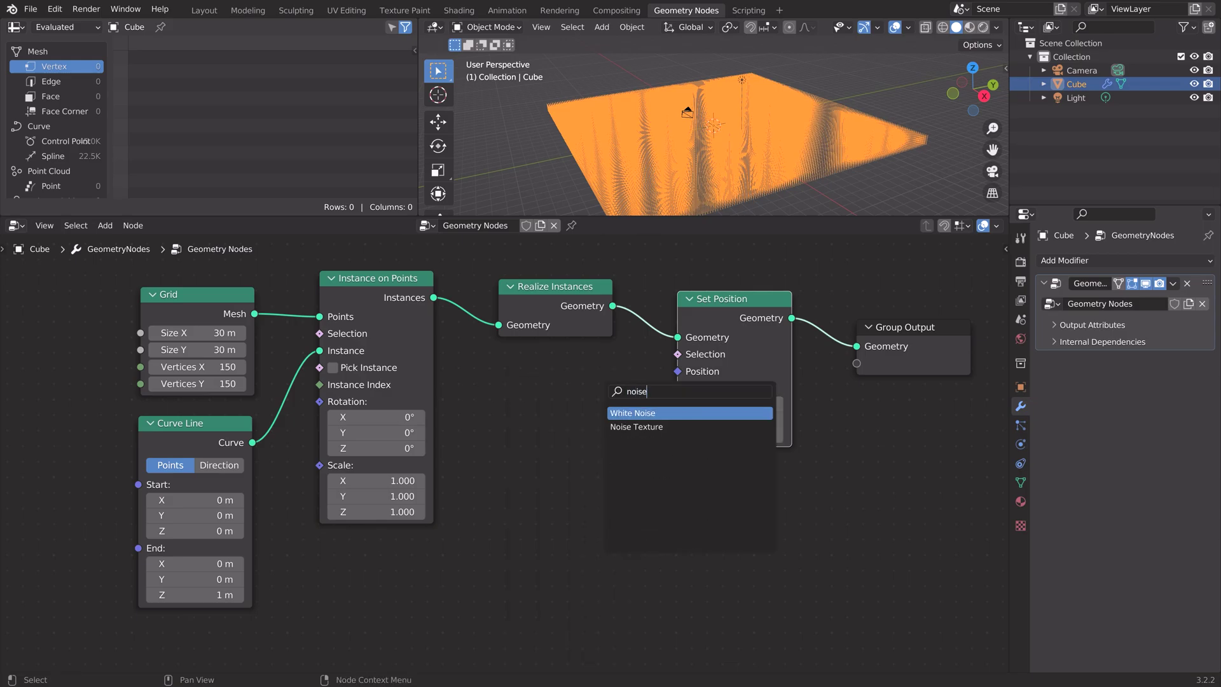
key("Down")
key("Return")
left_click(505, 406)
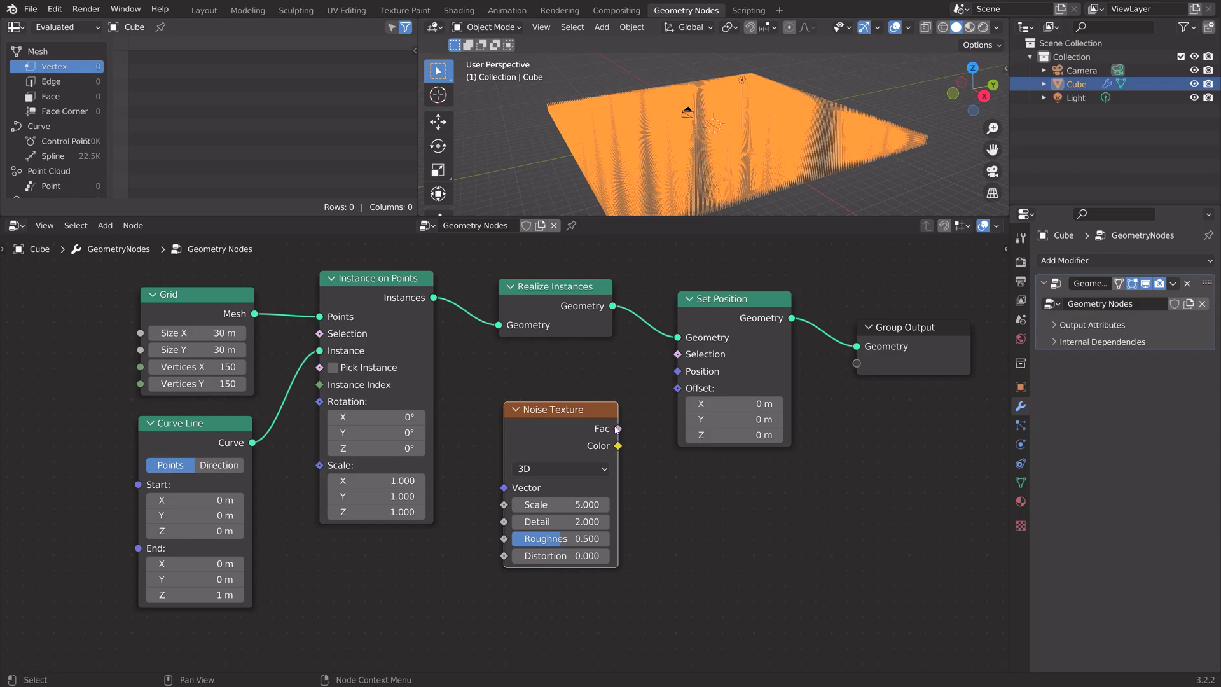
left_click_drag(616, 430, 678, 388)
scroll(774, 166, "up", 5)
middle_click_drag(774, 165, 778, 152)
scroll(773, 165, "down", 6)
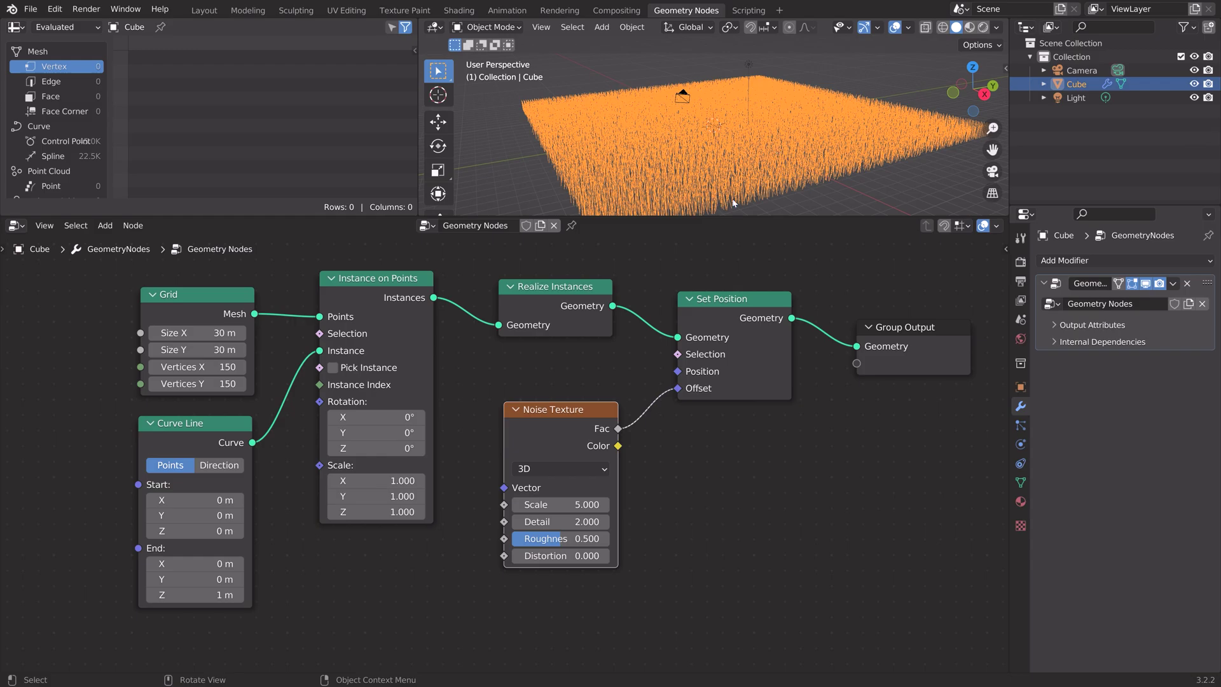
Step: Set the Noise Texture's Scale to 0.1, Detail to 16, Roughness to 0 and Distortion to 3
double_click(560, 505)
type("0.1")
key("Return")
double_click(560, 521)
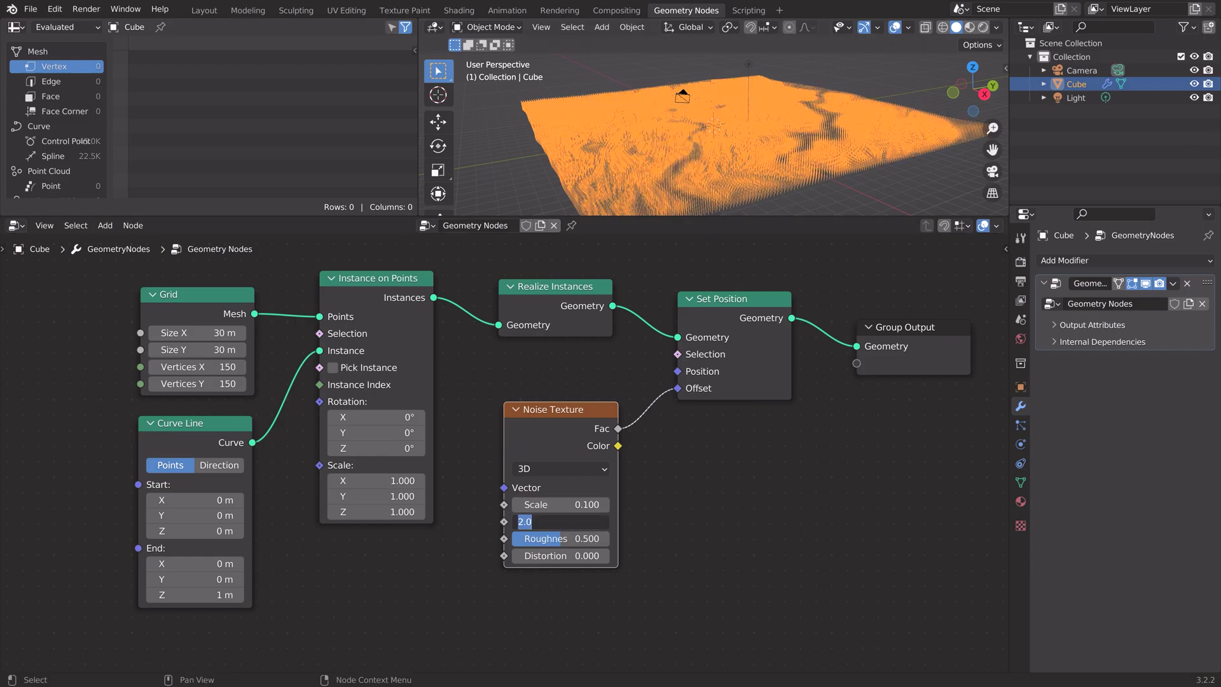
type("16")
key("Return")
left_click_drag(560, 538, 511, 538)
left_click(565, 558)
type("3")
key("Return")
middle_click_drag(804, 154, 802, 150)
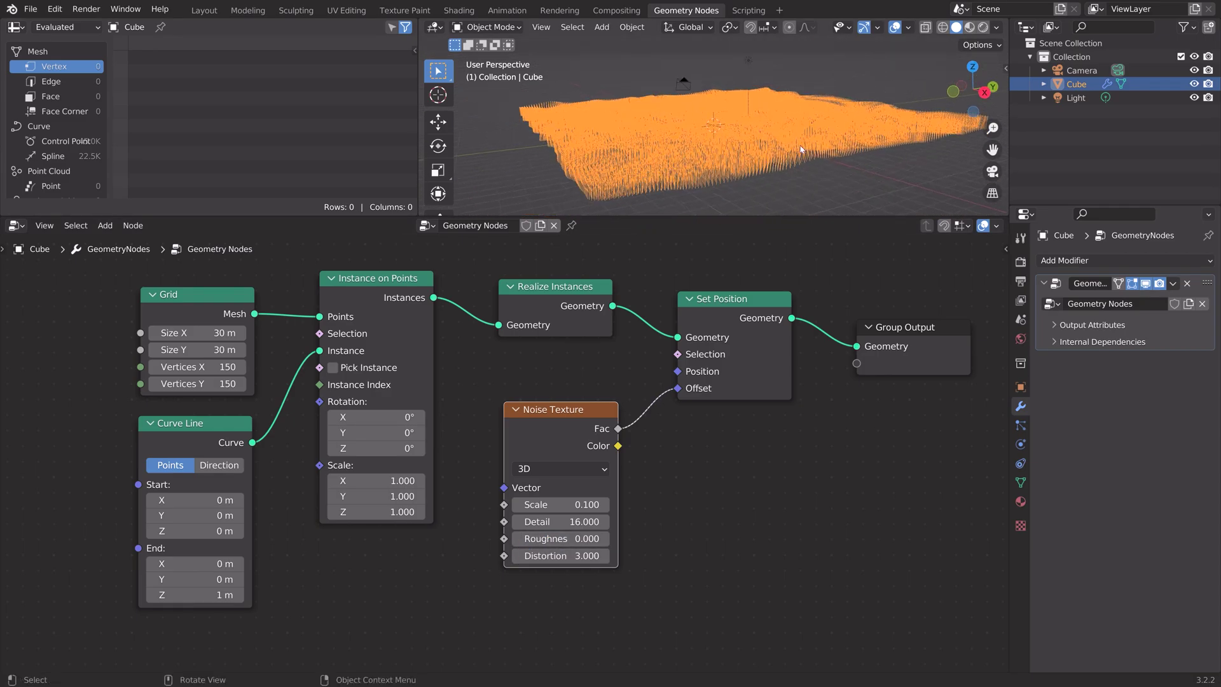
Step: Insert a Curve to Mesh node between Set Position and Group Output
key("shift+a")
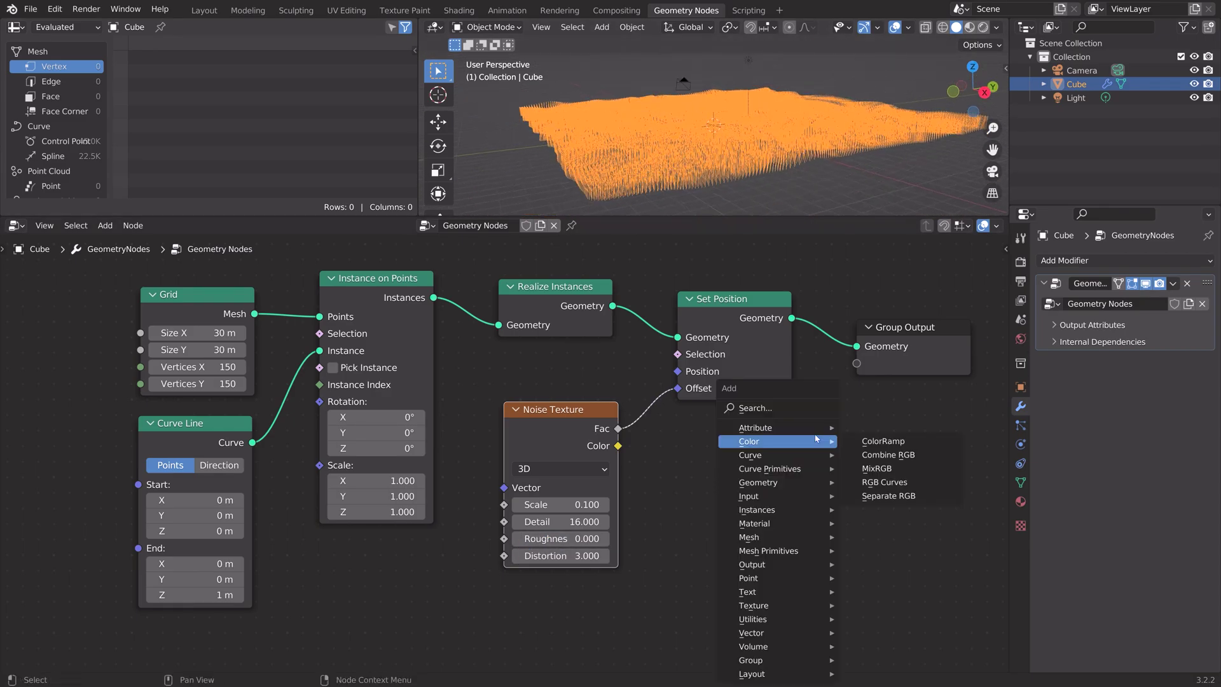
type("curve to")
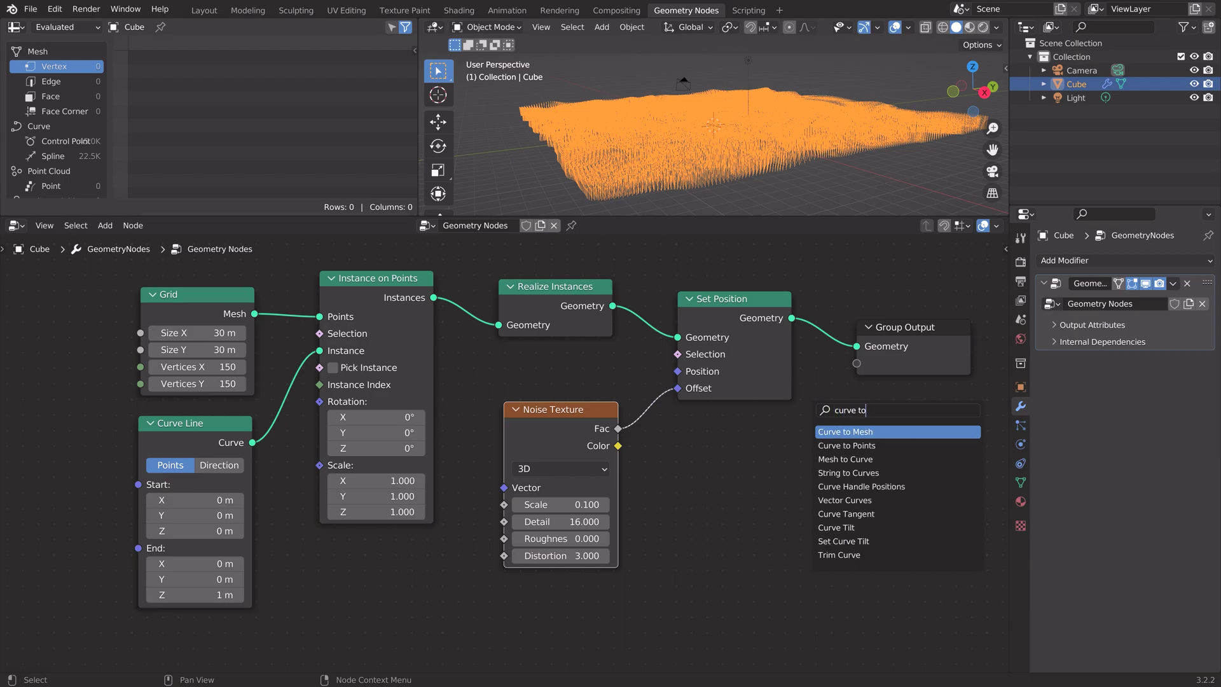
key("Return")
left_click(880, 392)
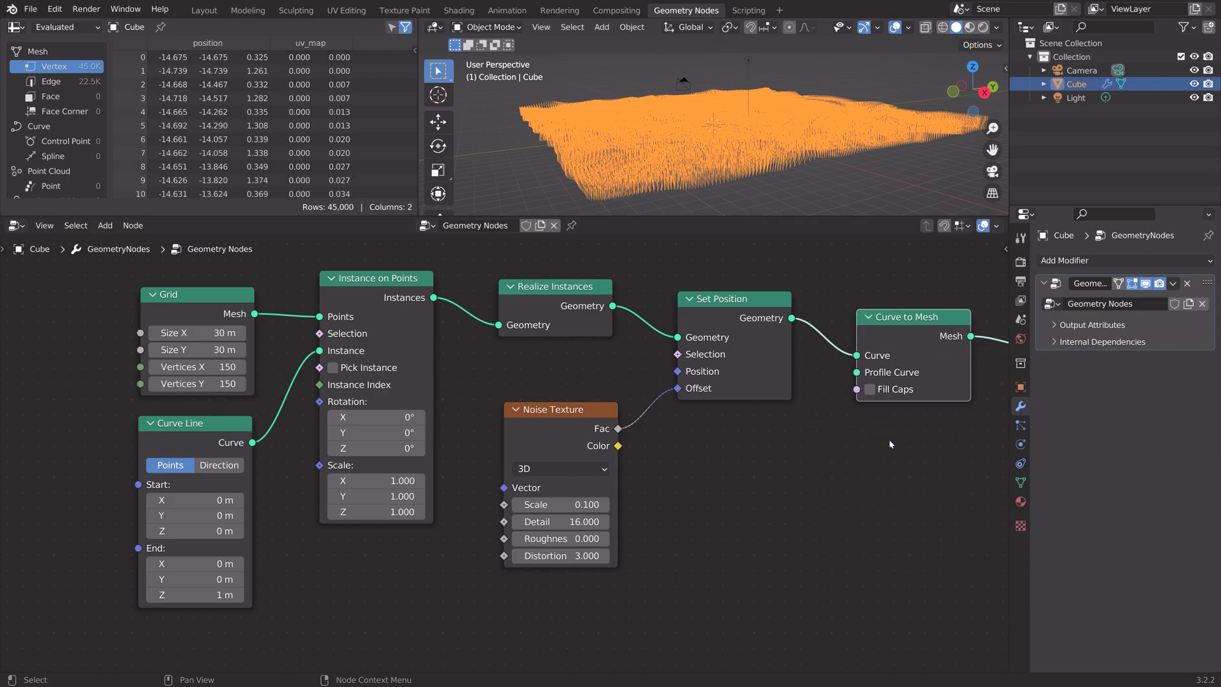
Step: Add a Curve Circle node below Set Position and connect its Curve output to the Profile Curve input of Curve to Mesh
key("shift+a")
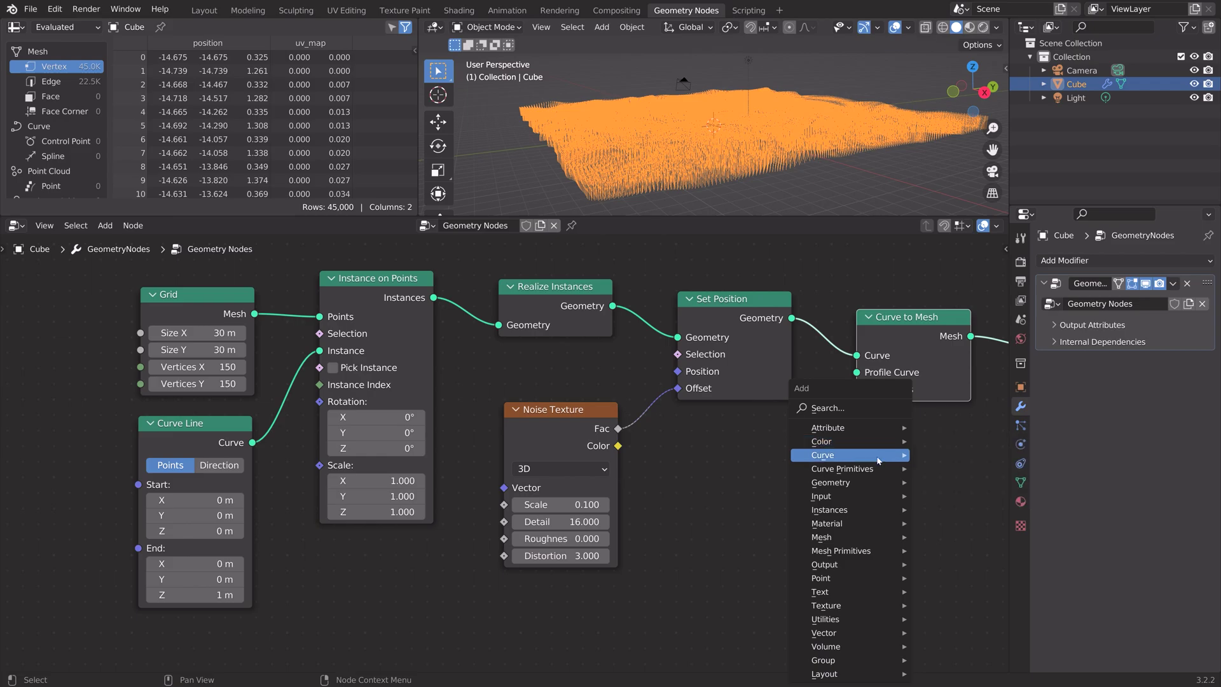
mouse_move(878, 468)
left_click(957, 496)
left_click(757, 502)
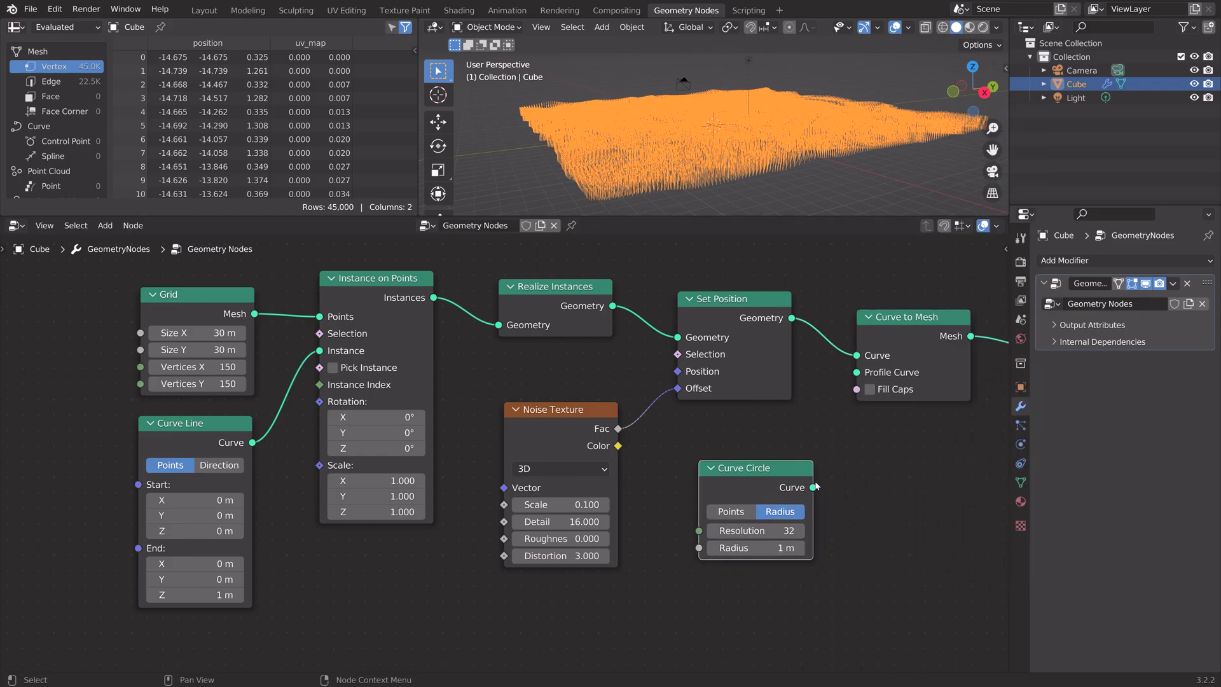
left_click_drag(813, 487, 857, 375)
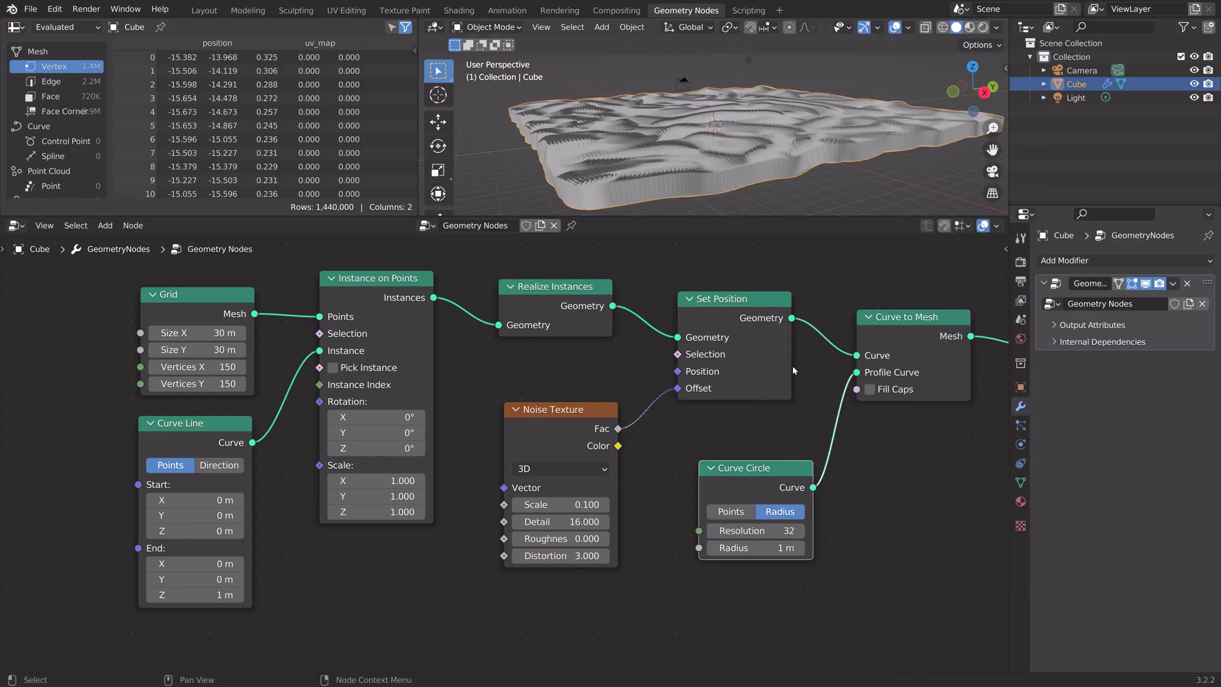
Step: Set the Curve Circle's Radius to 0.1 m
scroll(810, 185, "up", 6)
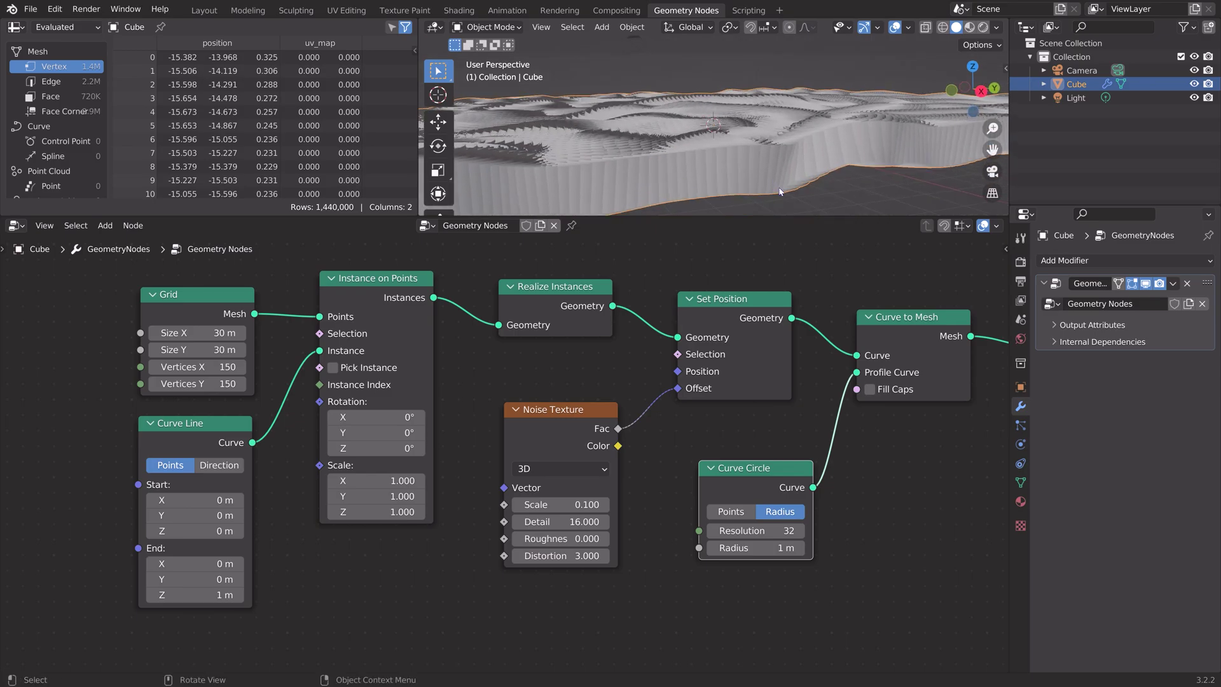
left_click(715, 551)
left_click(714, 551)
left_click(716, 553)
left_click(716, 553)
left_click(716, 553)
left_click(716, 553)
left_click(716, 552)
left_click(717, 553)
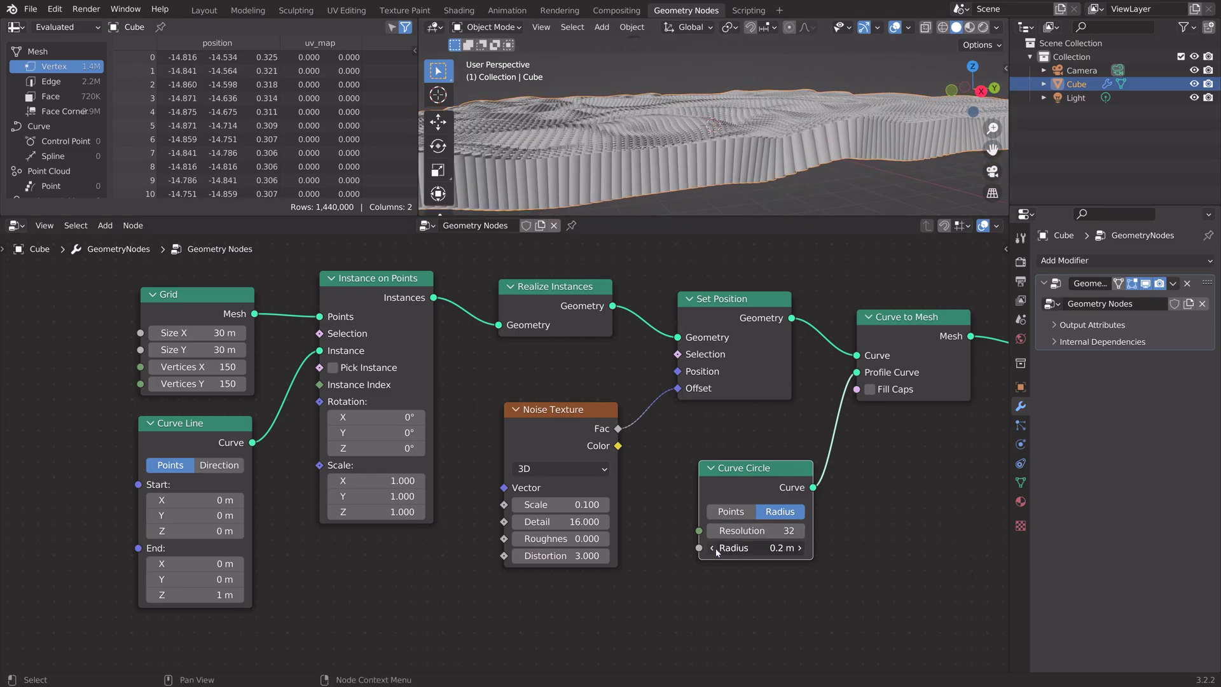
left_click_drag(717, 548, 697, 548)
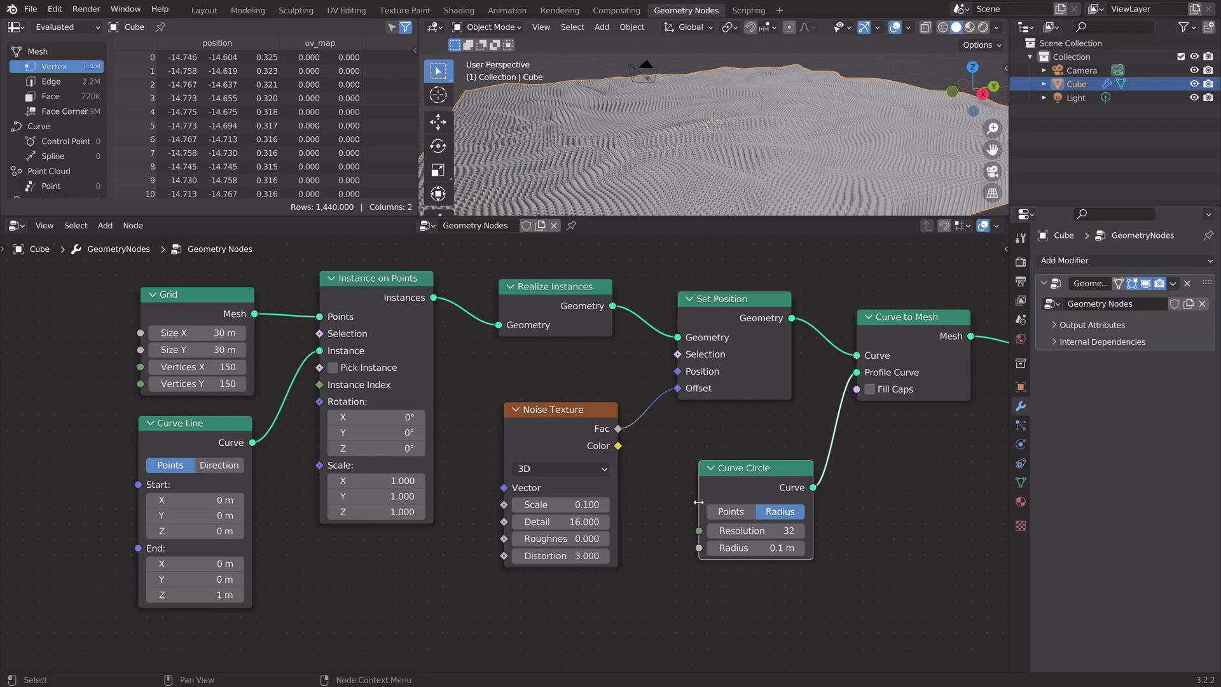
Step: Enable Fill Caps on the Curve to Mesh node and inspect the capped columns in the viewport
left_click(873, 389)
scroll(719, 140, "down", 3)
mouse_move(719, 139)
middle_mouse_down()
mouse_move(725, 164)
mouse_move(746, 133)
mouse_move(741, 149)
mouse_move(736, 114)
mouse_move(731, 124)
middle_mouse_up()
scroll(746, 135, "up", 5)
scroll(746, 136, "down", 7)
scroll(741, 140, "up", 4)
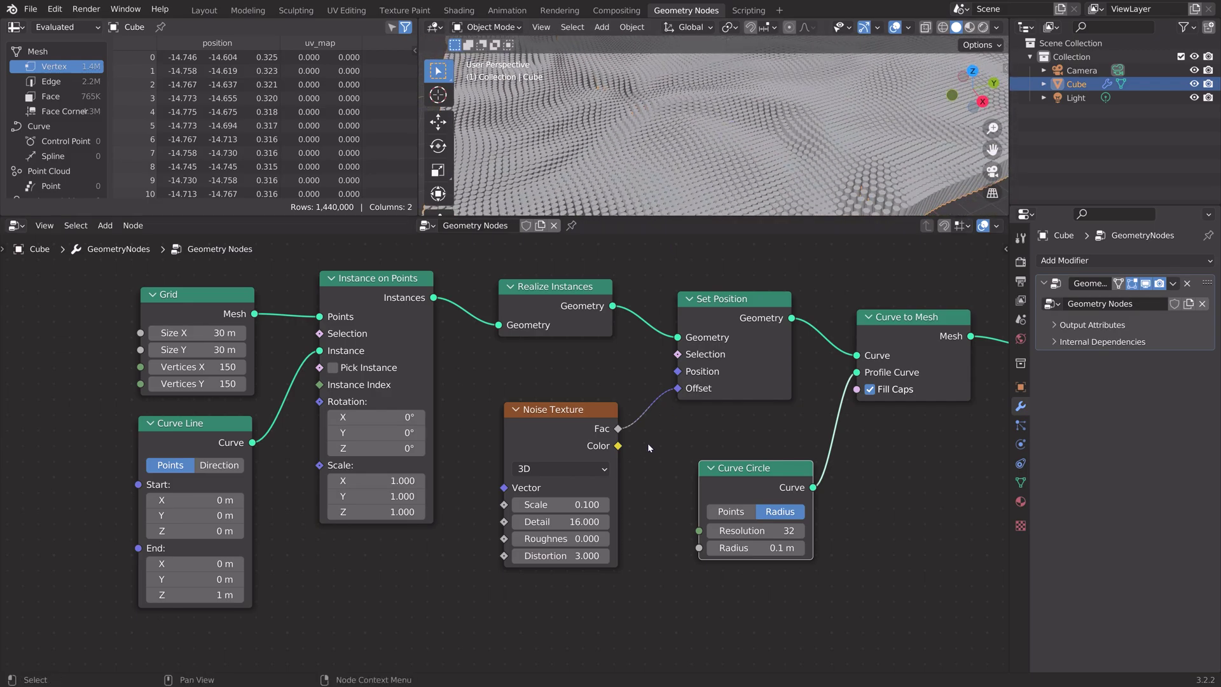
Step: Insert a Math node between the Noise Texture's Fac output and Set Position's Offset, placing it clear of the Curve Circle's header
key("shift+a")
left_click(636, 384)
type("math")
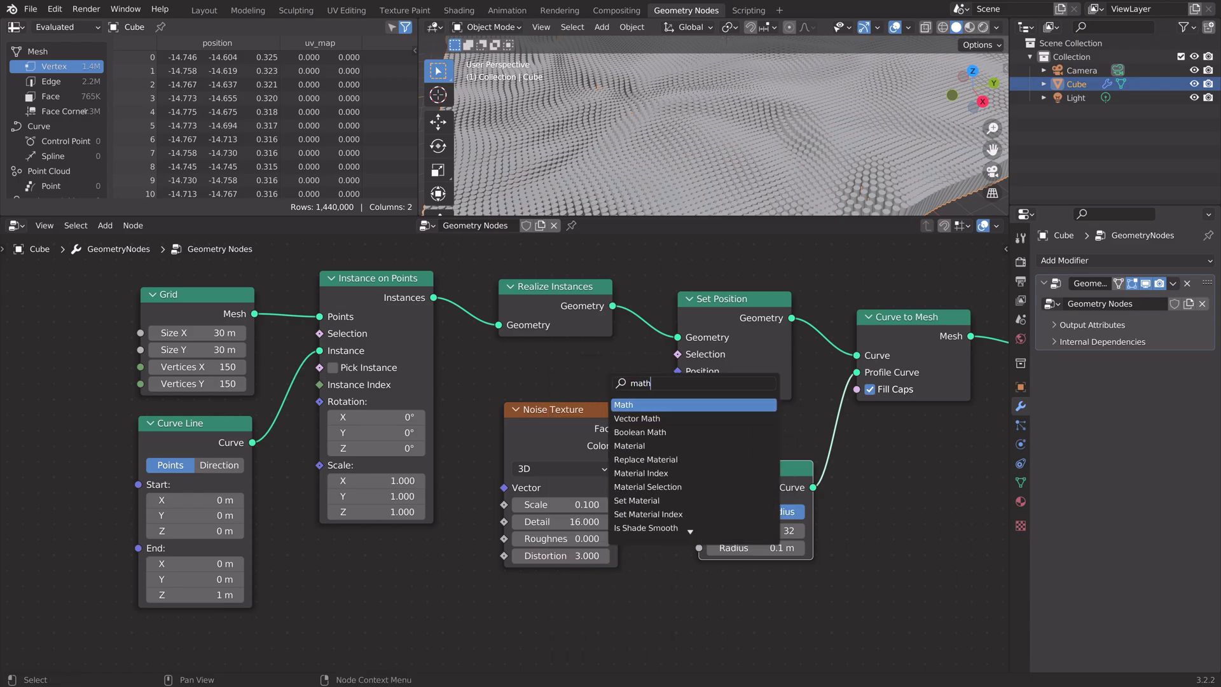
key("Return")
left_click(731, 400)
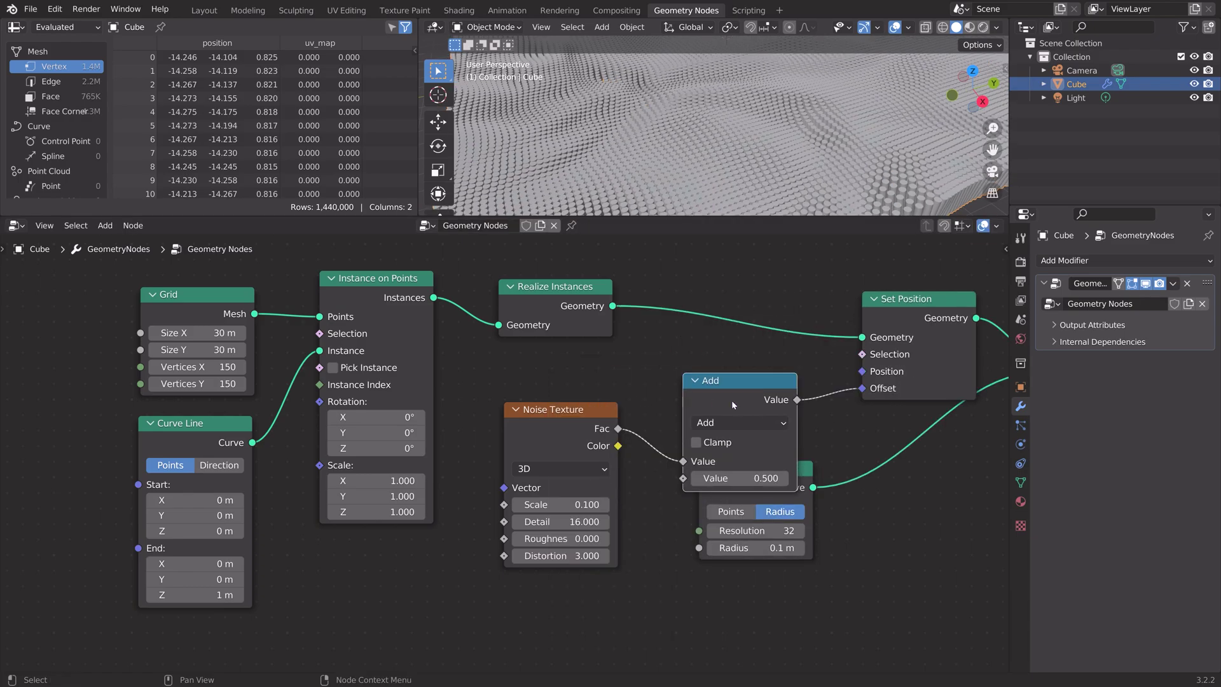
left_click_drag(747, 384, 710, 346)
Step: Change the Math node's operation to Multiply with a value of 3 and inspect the displaced surface
left_click(717, 382)
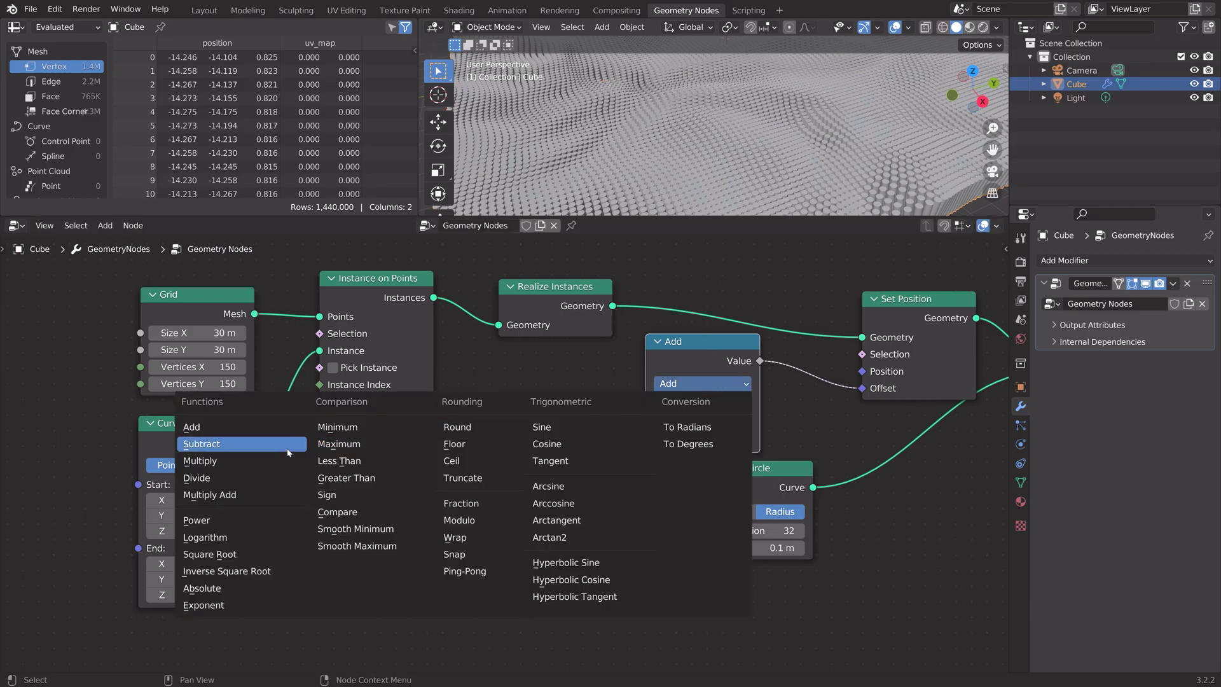
left_click(261, 461)
double_click(720, 435)
type("3")
key("Return")
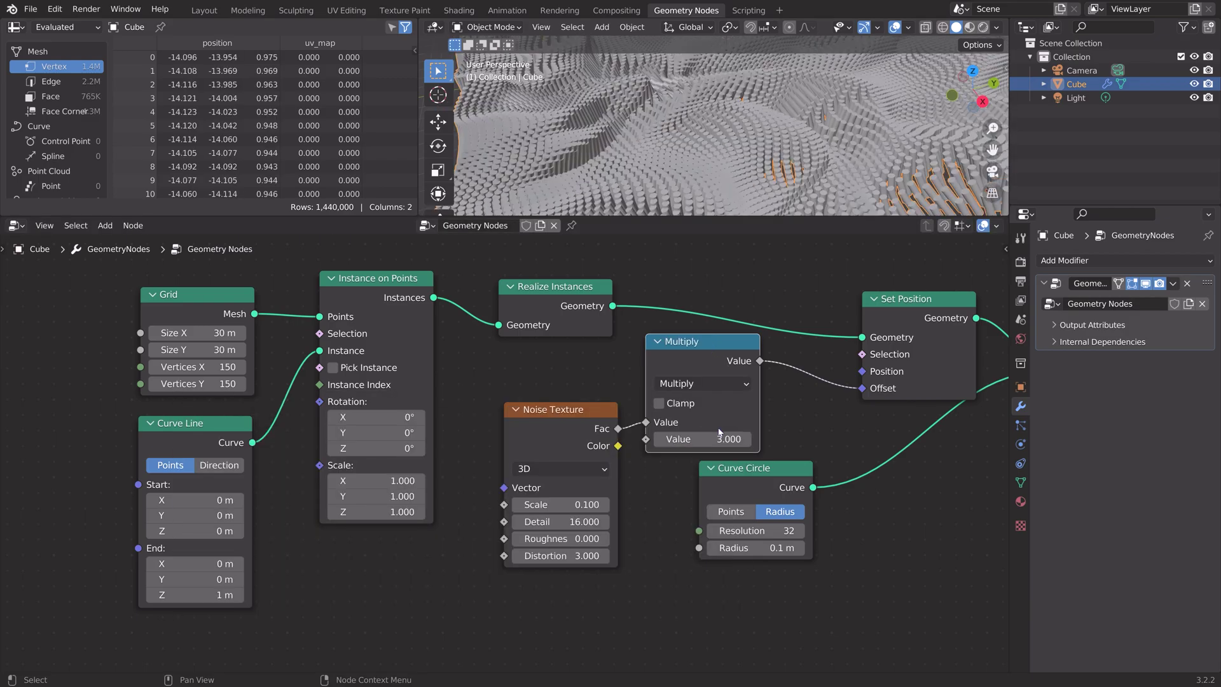
scroll(758, 151, "down", 5)
scroll(758, 151, "up", 4)
middle_click_drag(758, 151, 789, 162)
scroll(779, 169, "down", 4)
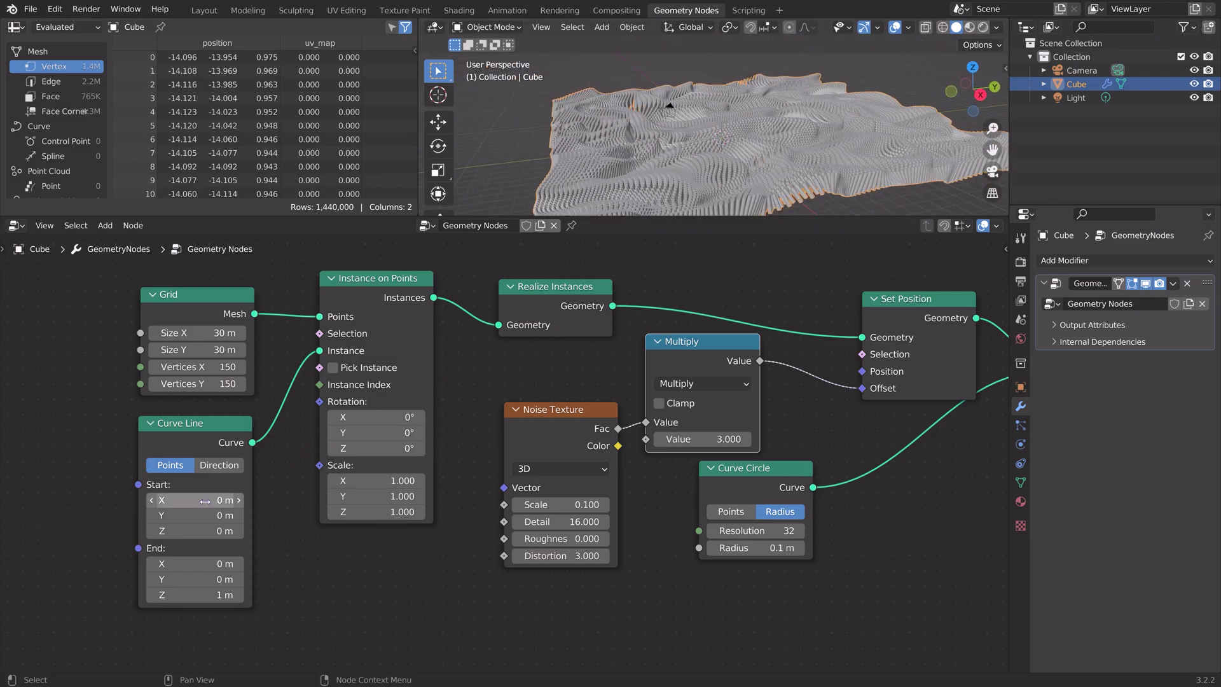
Step: Switch the Noise Texture to 4D with W at 23.5 and set the Curve Line's End Z to 6.3 m
left_click(555, 466)
left_click(566, 539)
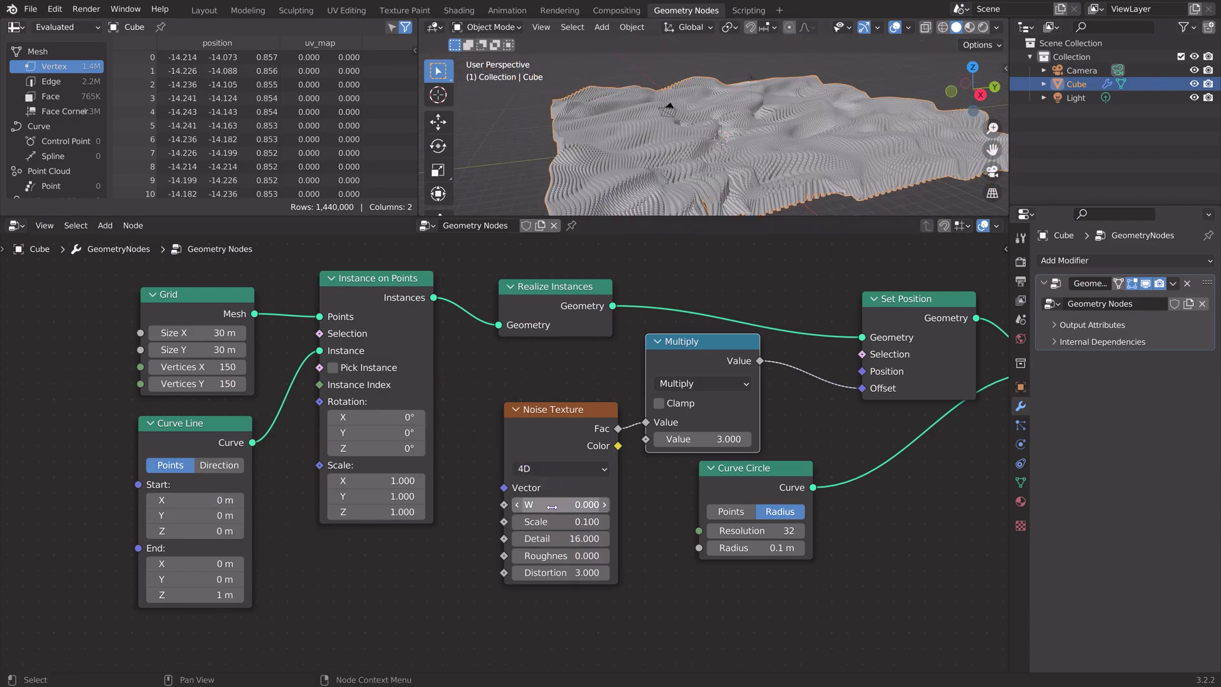
left_click_drag(553, 505, 684, 504)
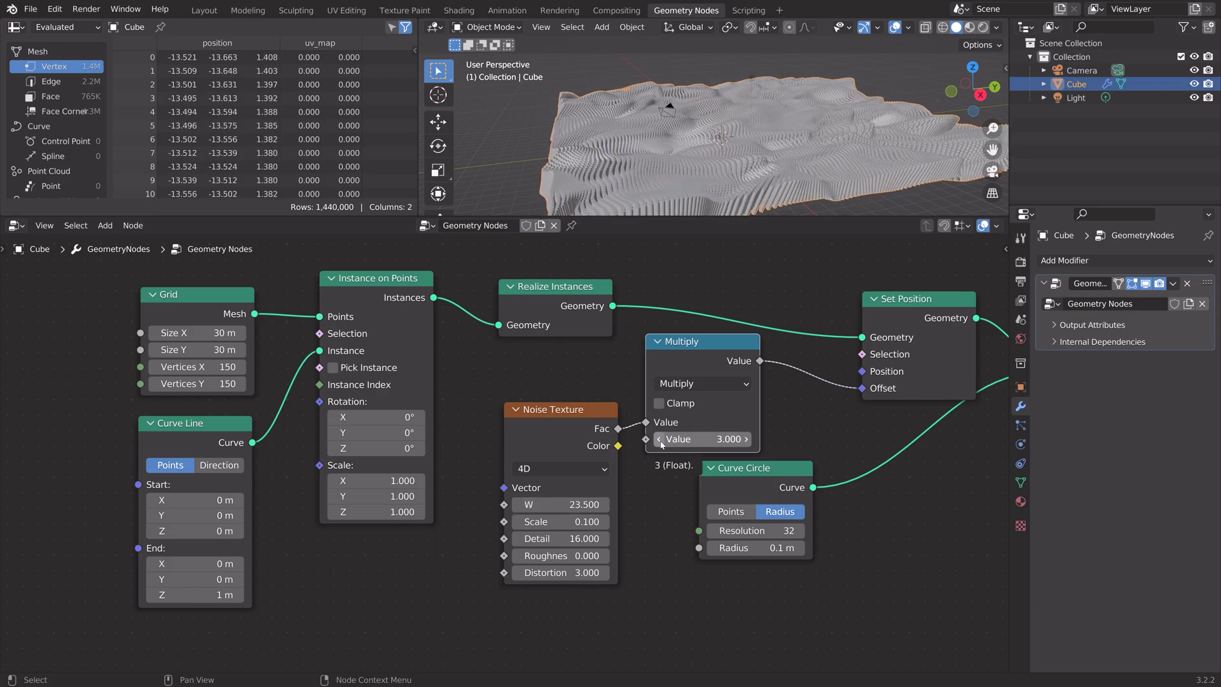
left_click_drag(191, 594, 239, 595)
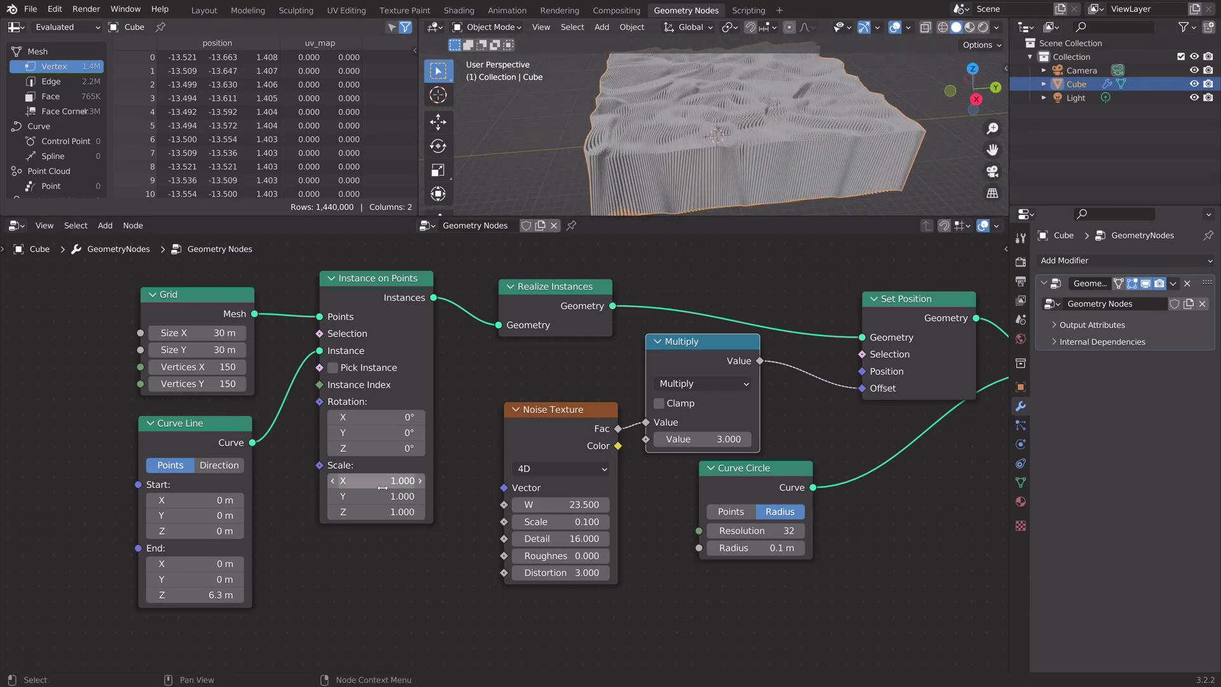
Step: Set the Noise Texture's W to 59.7 and the Multiply node's value to 4
left_click_drag(560, 504, 644, 505)
middle_click_drag(841, 435, 407, 425)
scroll(445, 425, "down", 3)
left_click(258, 425)
type("4")
key("Return")
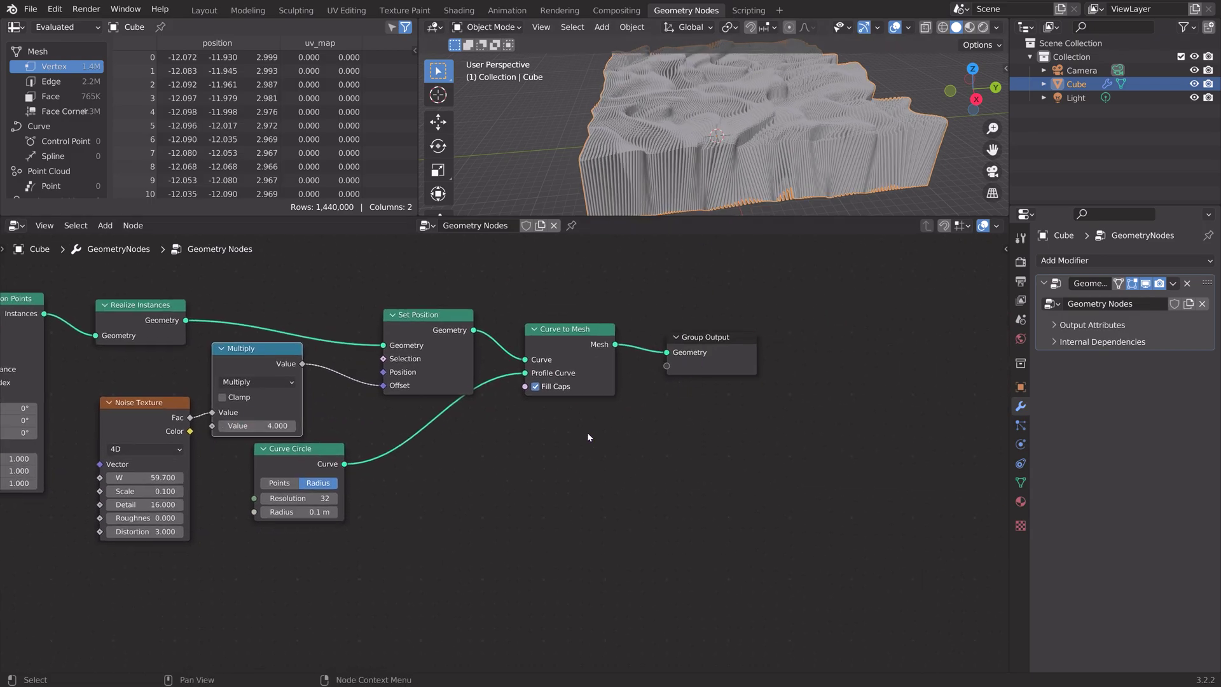
Step: Move Curve to Mesh and Group Output farther from Set Position and insert a Trim Curve node before Curve to Mesh
left_click_drag(552, 453, 758, 309)
left_click_drag(702, 355, 882, 348)
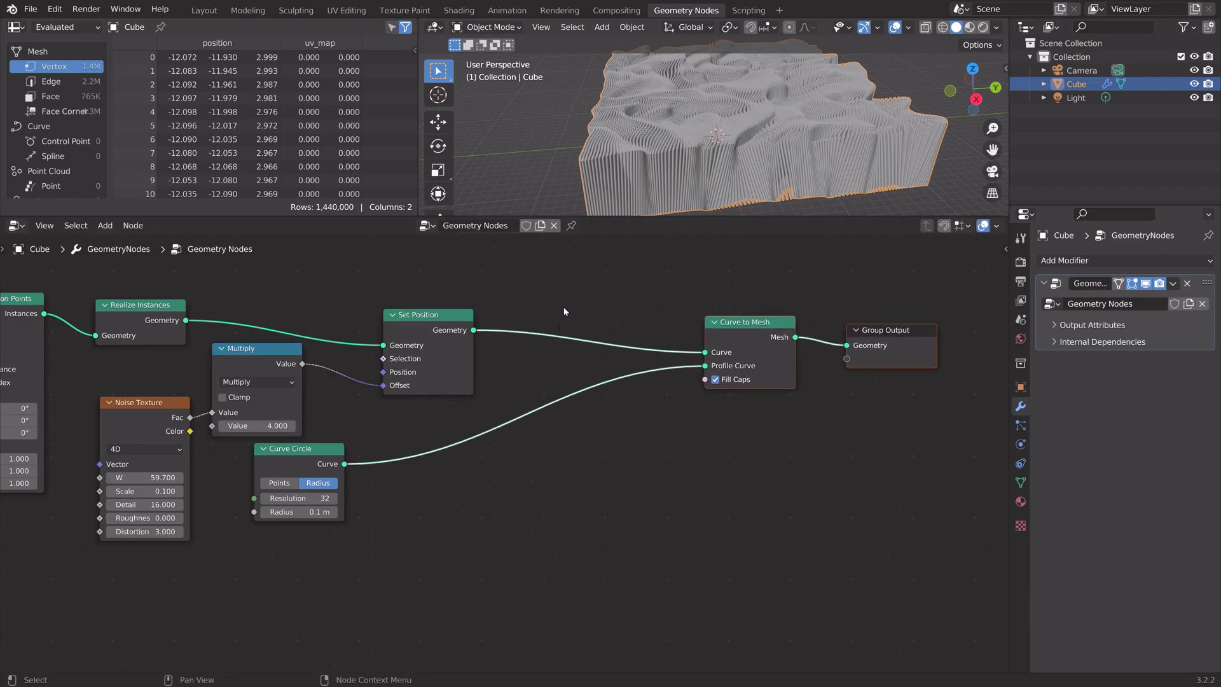
key("shift+a")
left_click(563, 308)
type("trim")
key("Return")
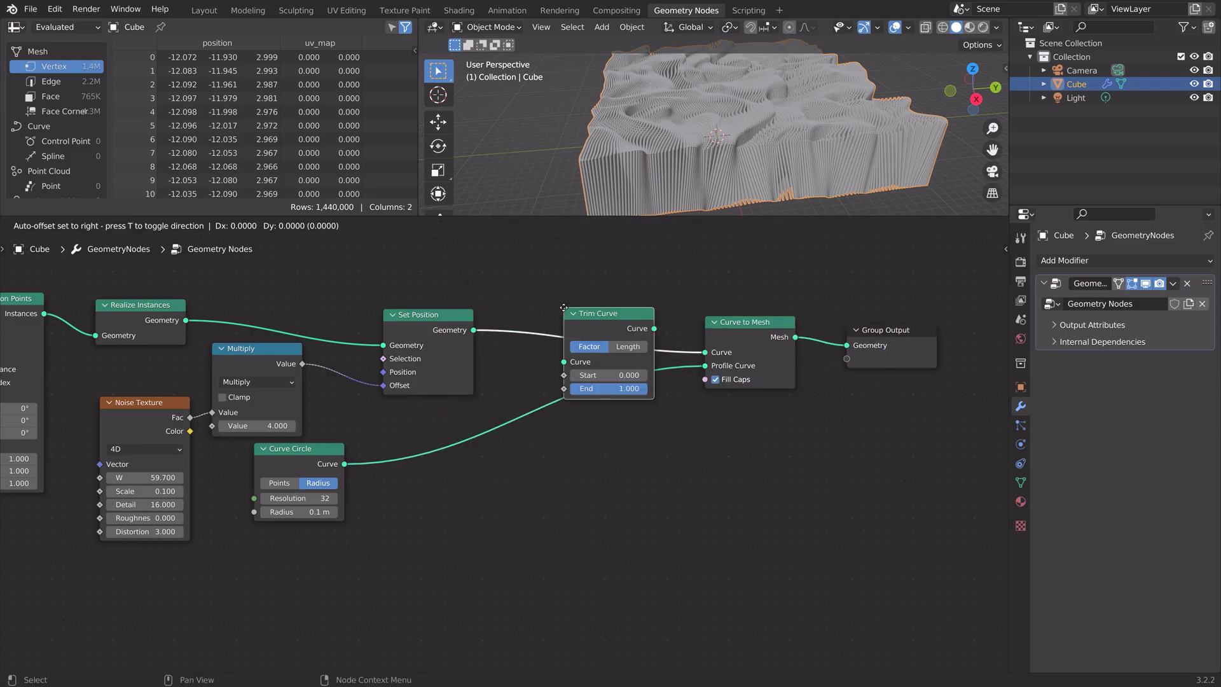
left_click(509, 290)
Step: Switch the Trim Curve node to Length mode and set its End to 2 m
left_click(589, 331)
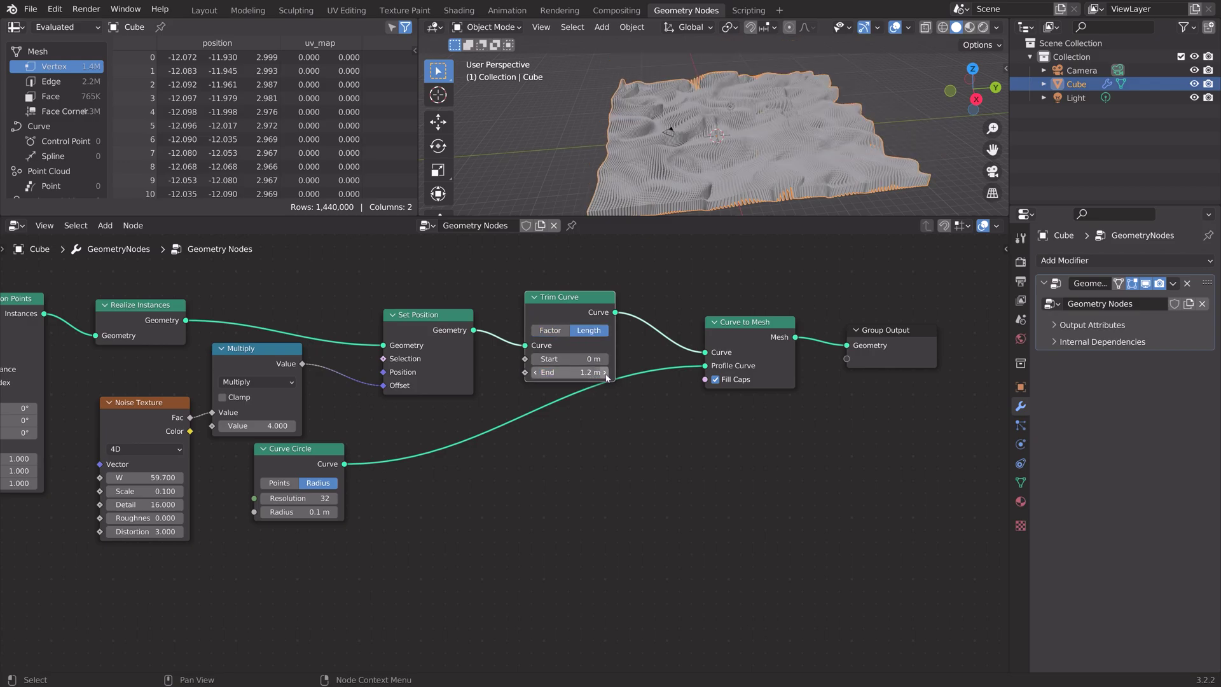
middle_click_drag(642, 146, 577, 120)
scroll(578, 120, "up", 3)
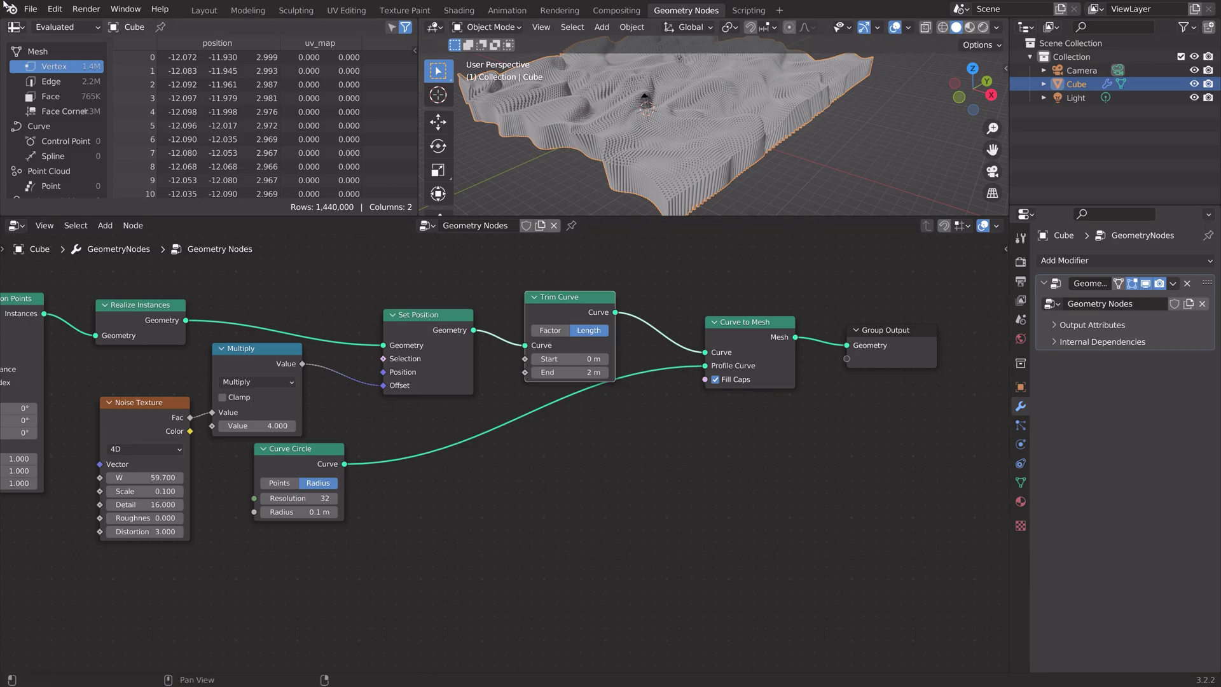
Step: Save the project as tut in the Geo nodes 14.8 folder
left_click(30, 8)
left_click(65, 117)
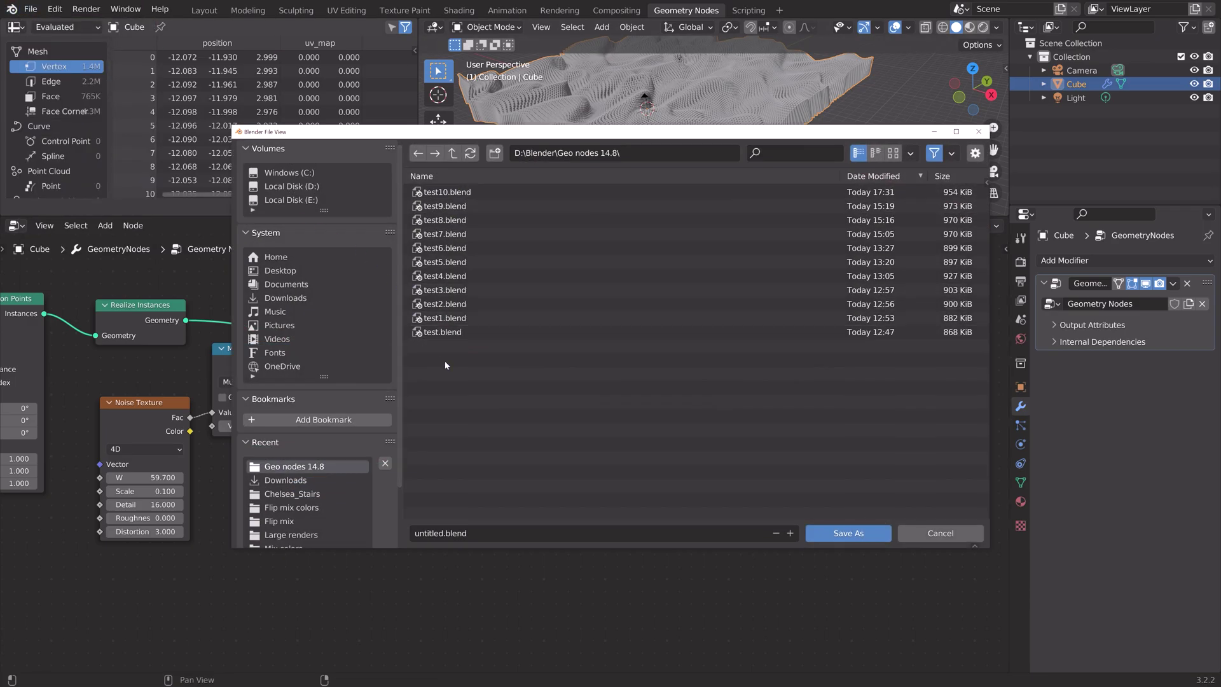
left_click(476, 535)
type("test11")
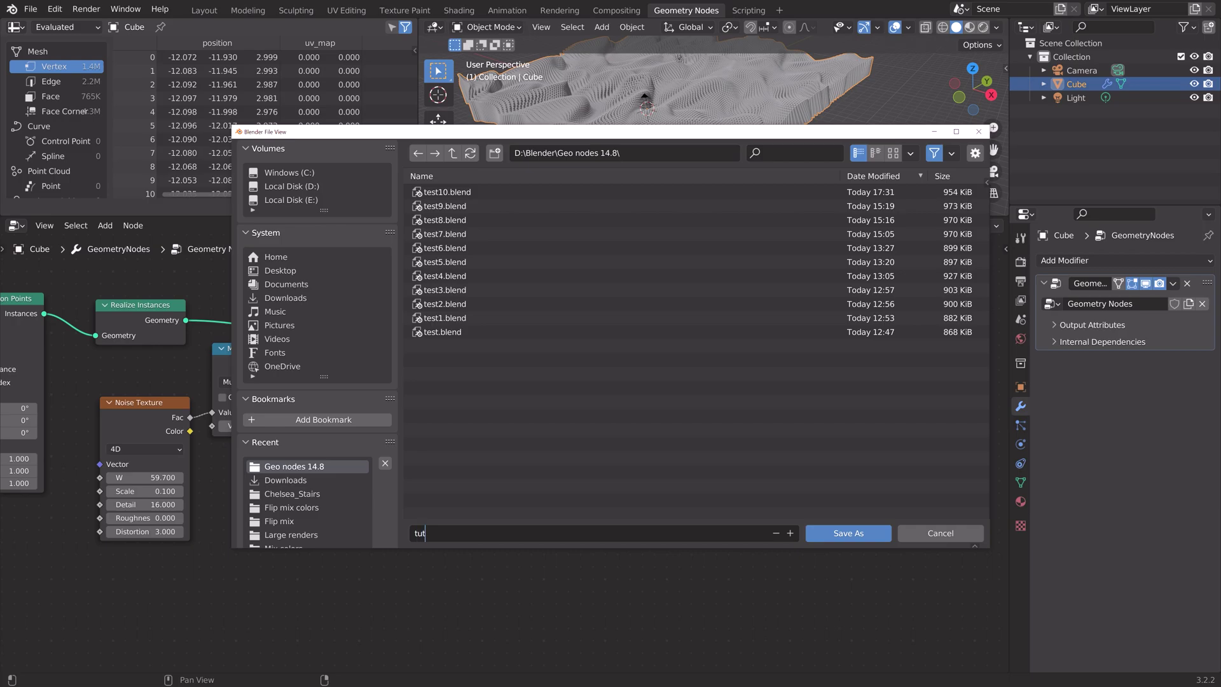
key("Return")
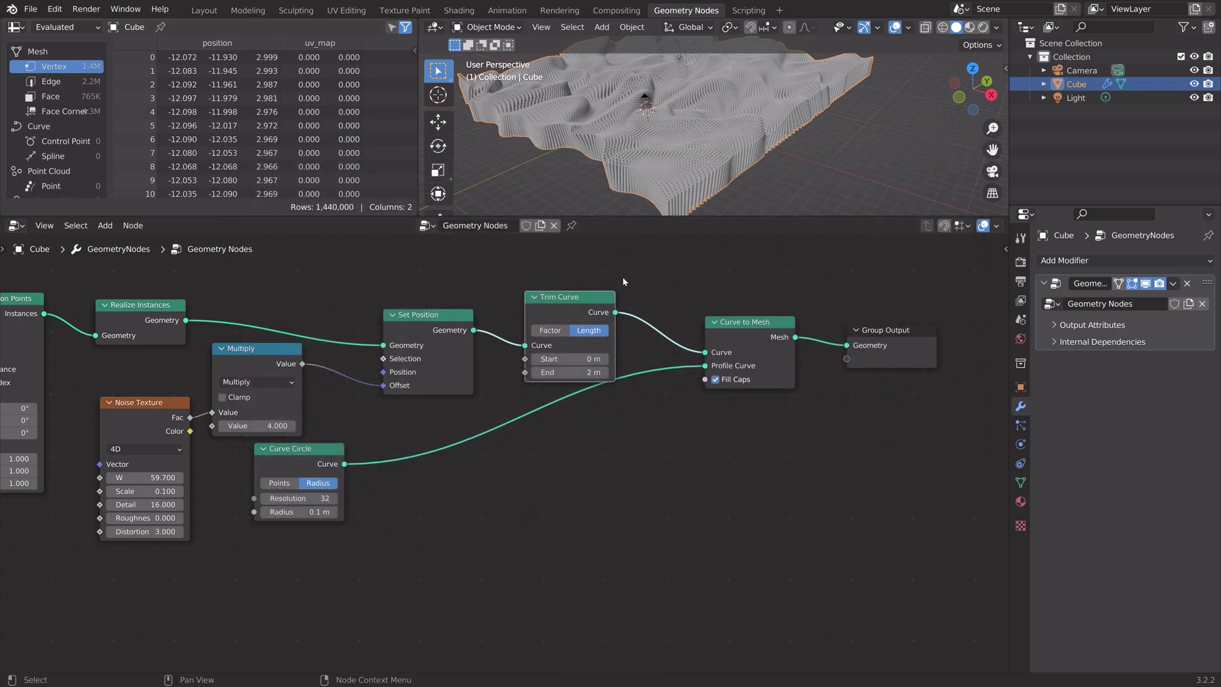
Step: Switch the node editor area to the Shader Editor and bring the Cube's material nodes into view
scroll(624, 281, "down", 2)
middle_click_drag(492, 329, 621, 318)
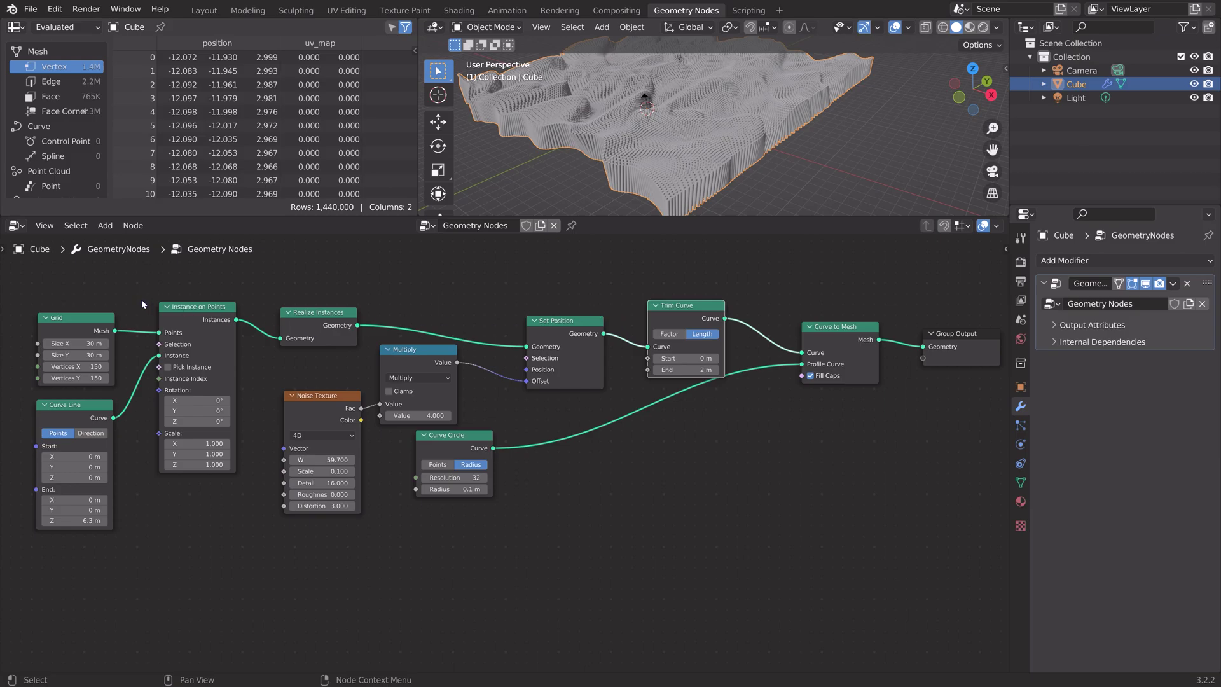
left_click(15, 227)
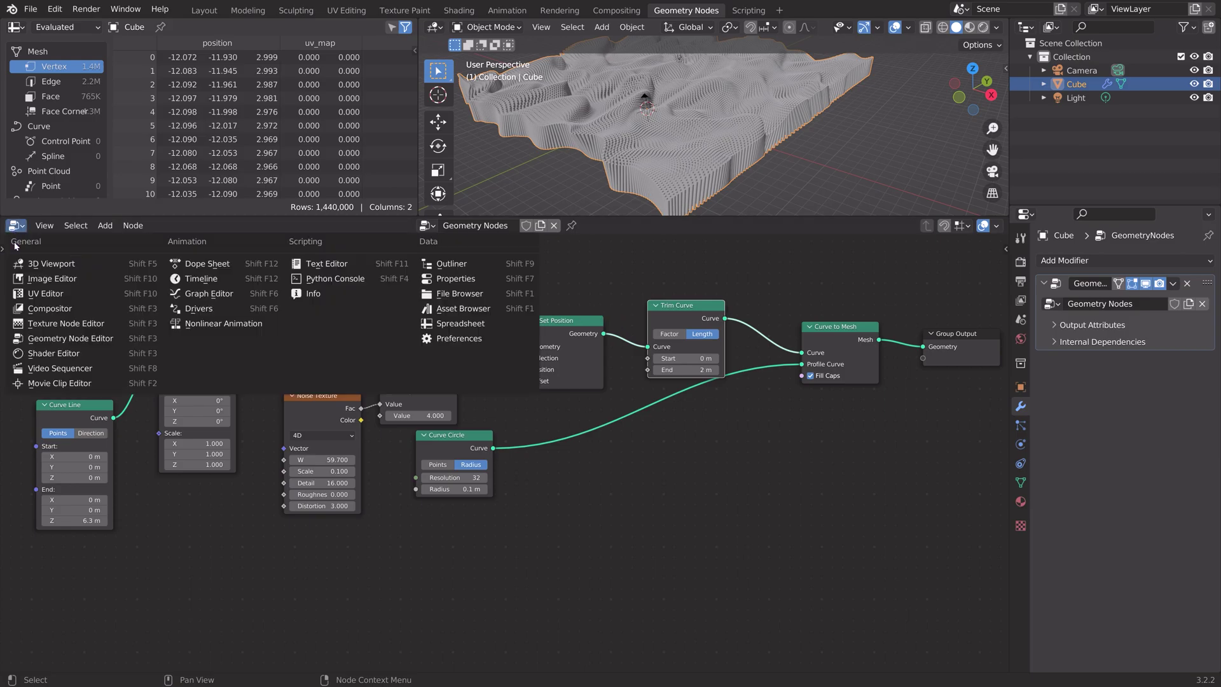
left_click(59, 357)
middle_click_drag(364, 364, 812, 472)
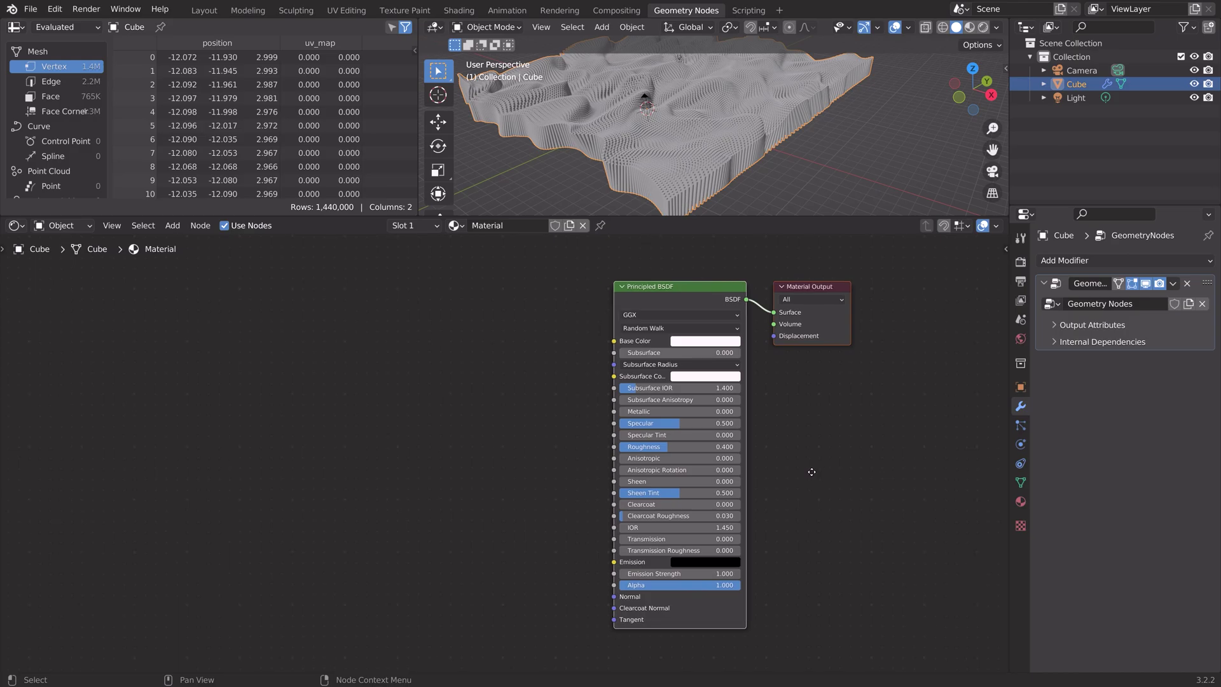
Step: Change the scene's Light object to a Sun with a strength of 5
left_click(1077, 97)
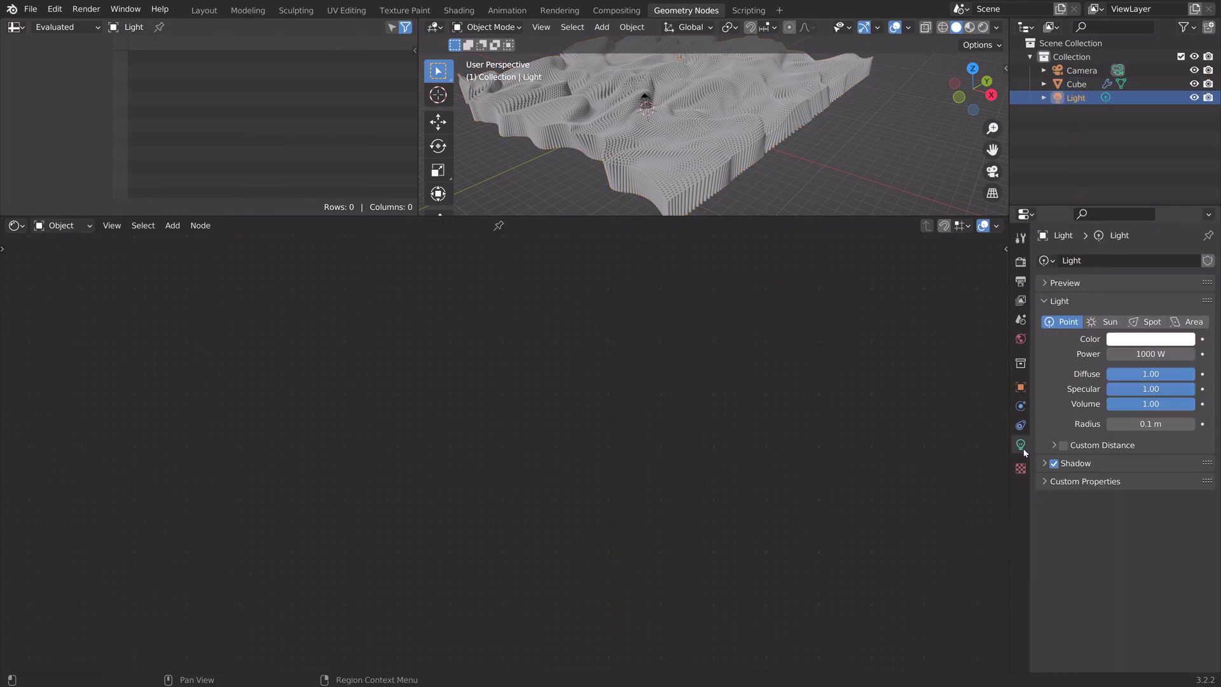
left_click(1105, 322)
left_click(1151, 354)
type("5")
key("Return")
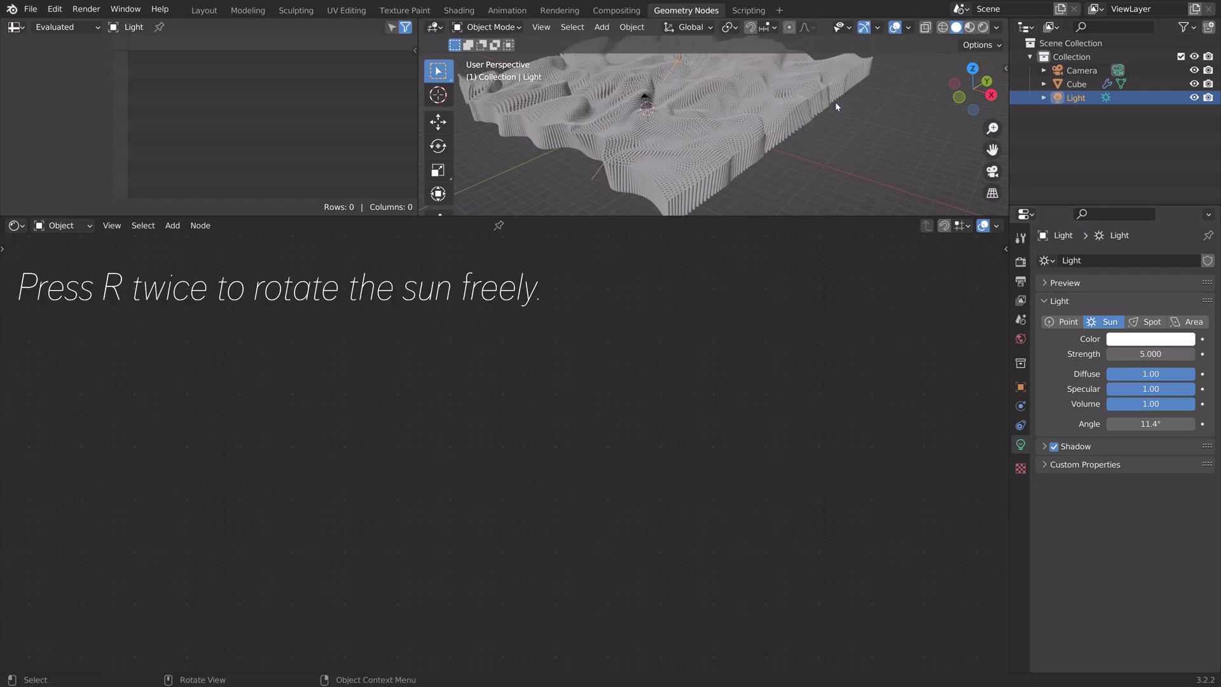
Step: Rotate the sun light freely with the trackball rotation and set its strength to 10
key("r")
key("r")
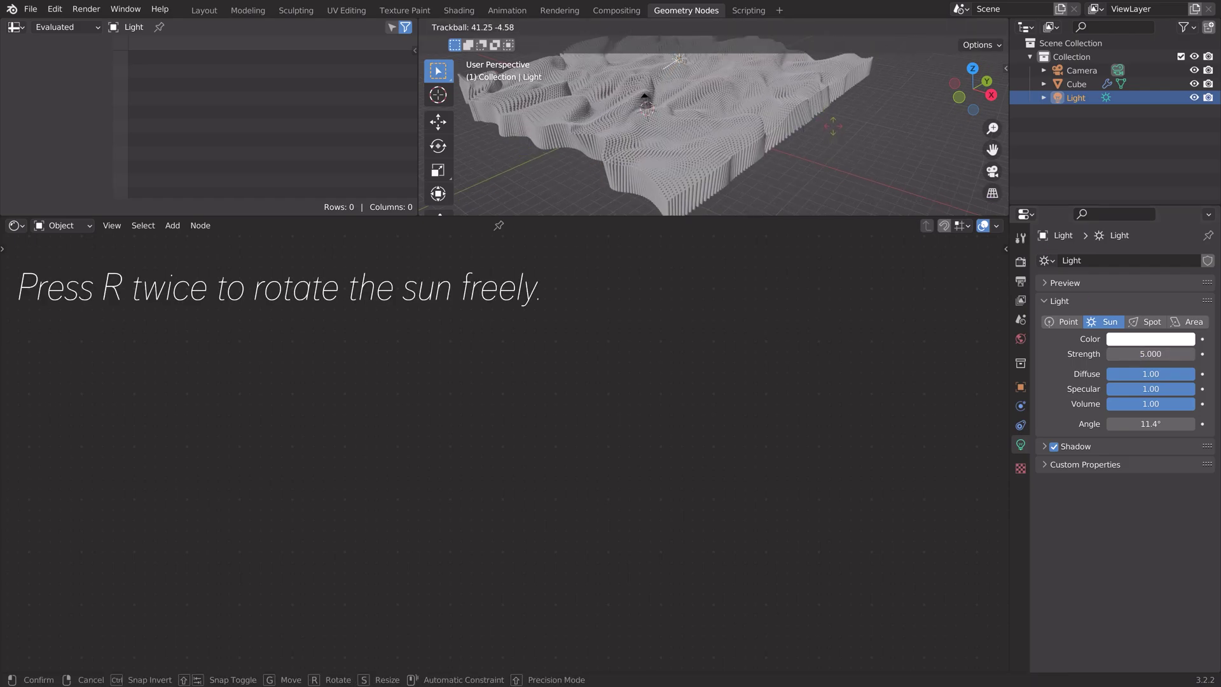
key("Return")
double_click(1142, 354)
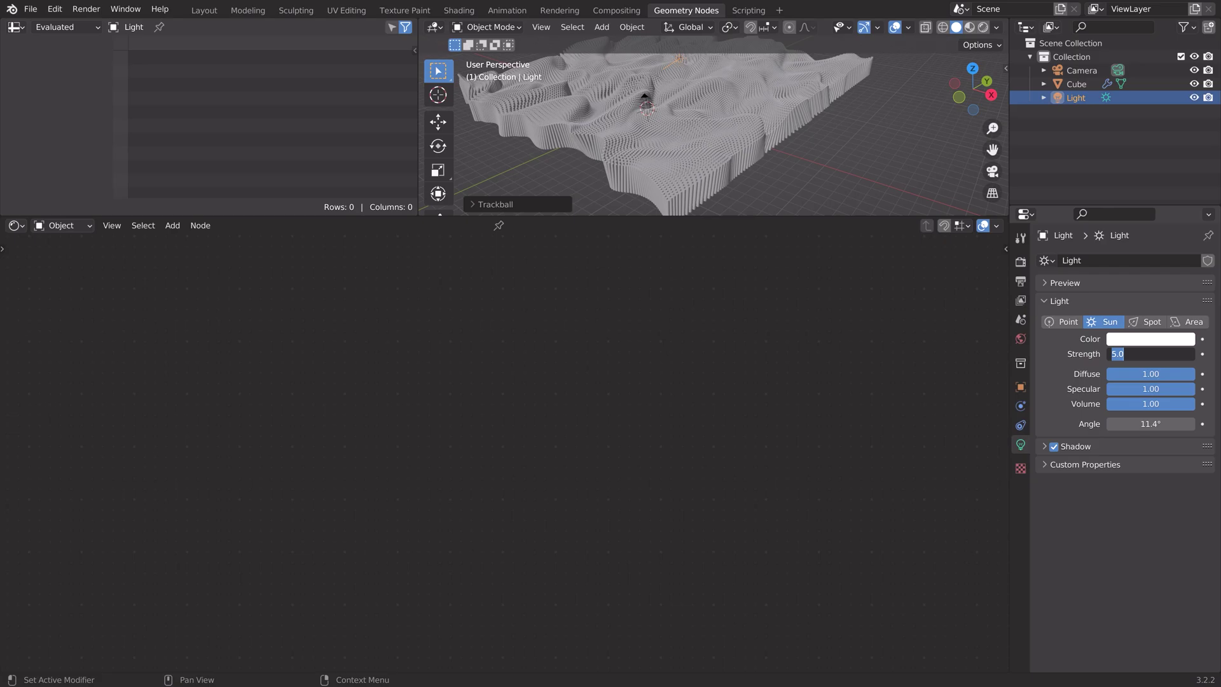
type("20")
key("Return")
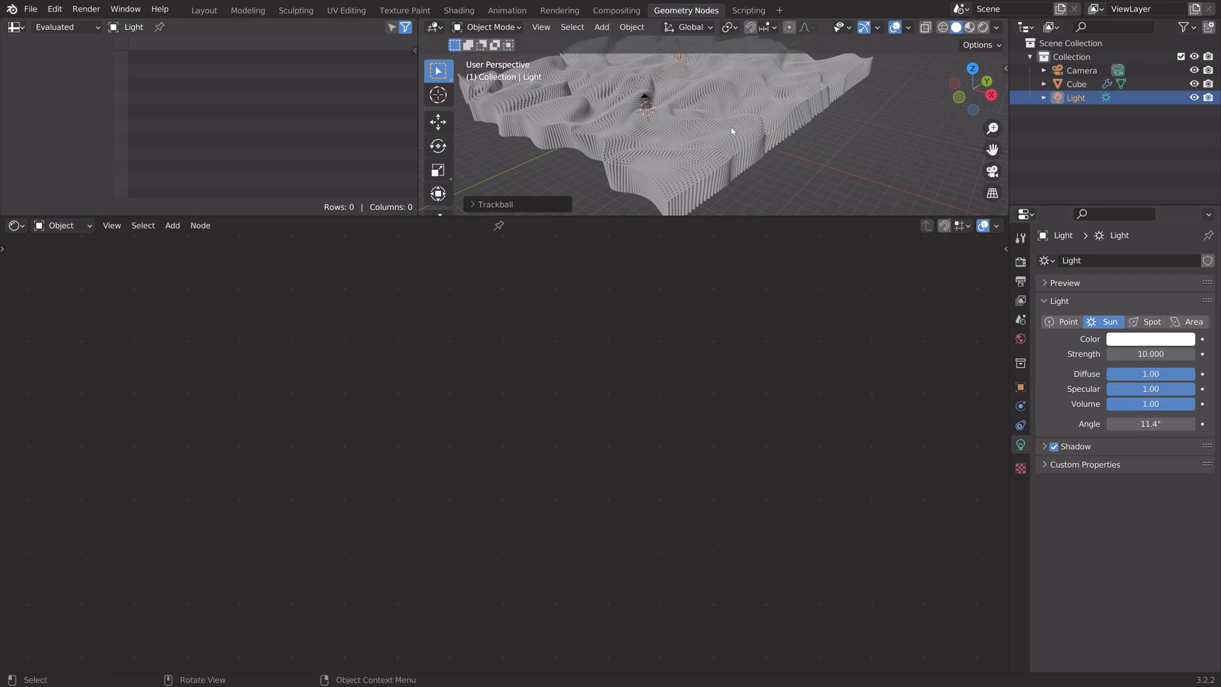
Step: Give the world background color an Environment Texture that uses the image Chelsea_Stairs_8k.jpg from the Chelsea_Stairs folder
left_click(1018, 339)
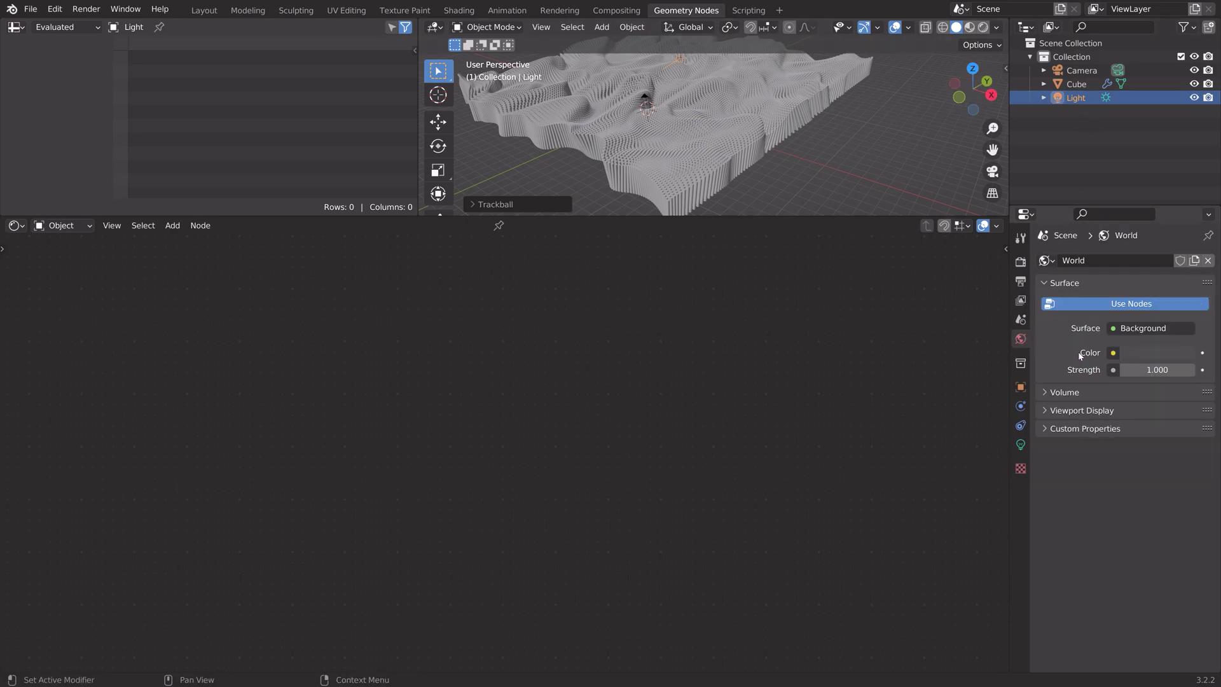
left_click(1116, 355)
left_click(827, 414)
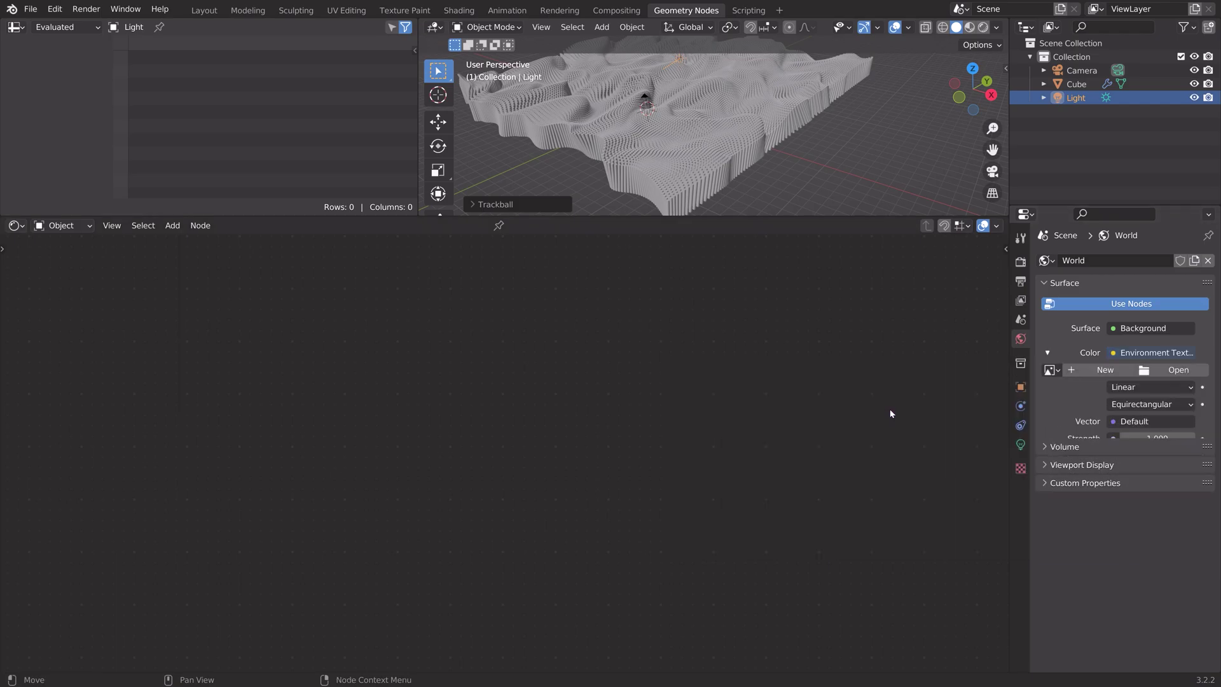
left_click(1182, 373)
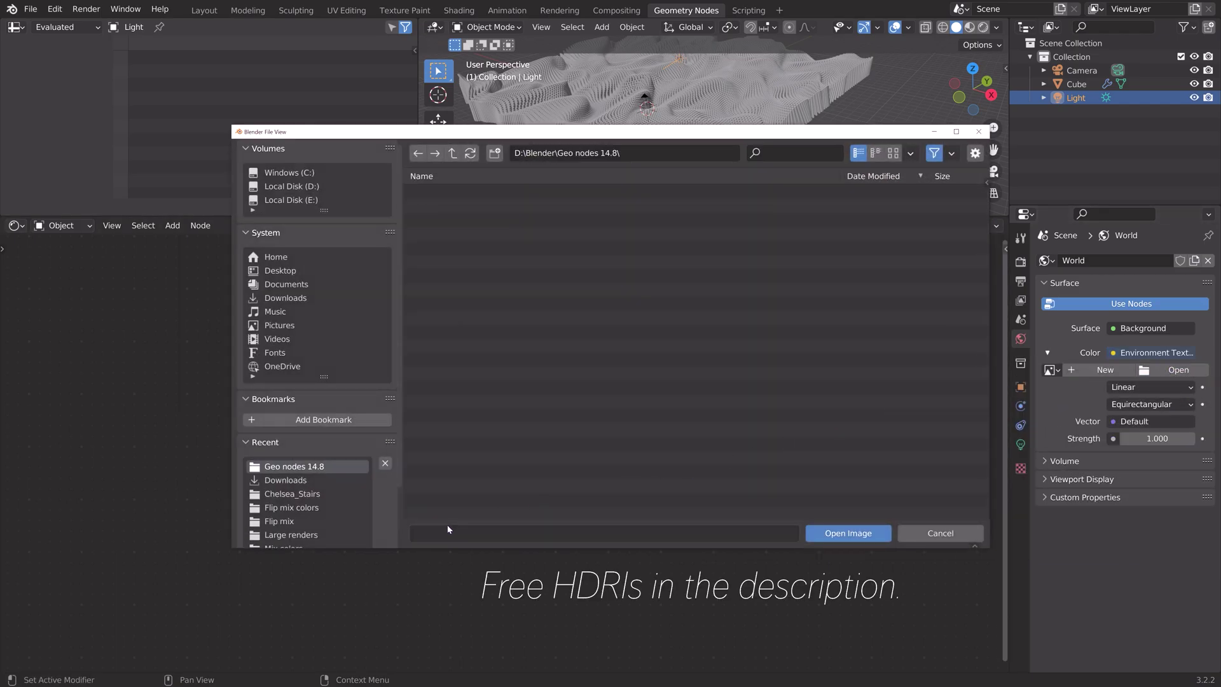
left_click(309, 495)
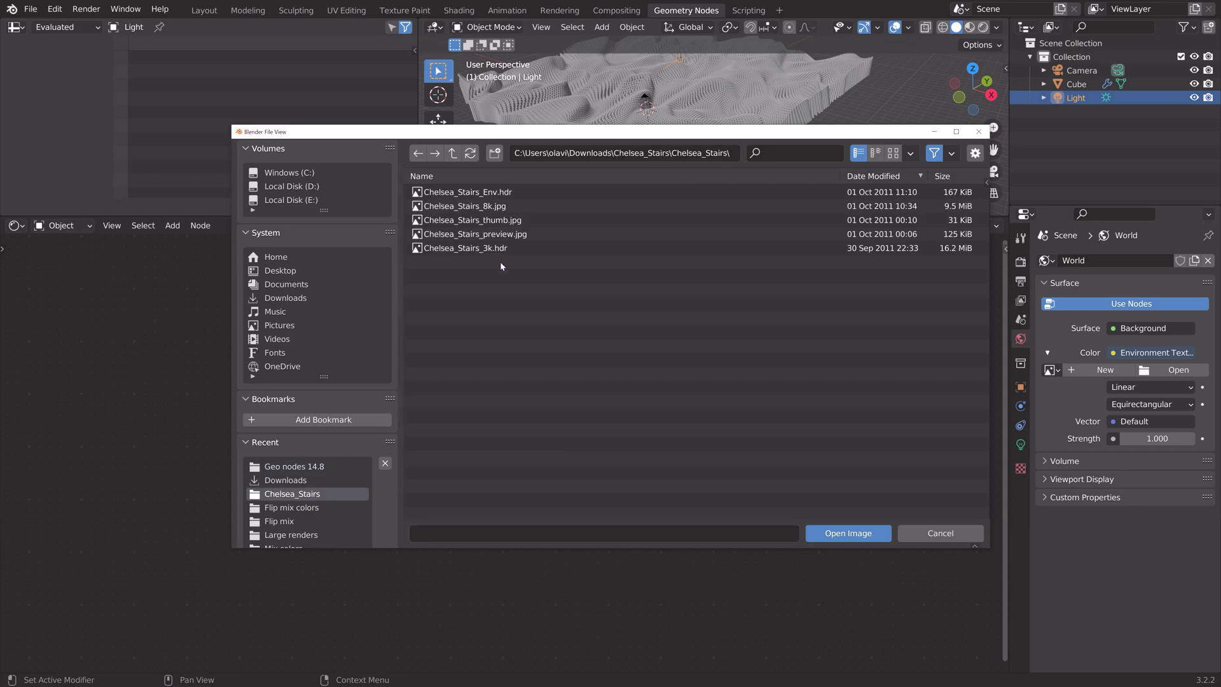
left_click(515, 213)
left_click(876, 535)
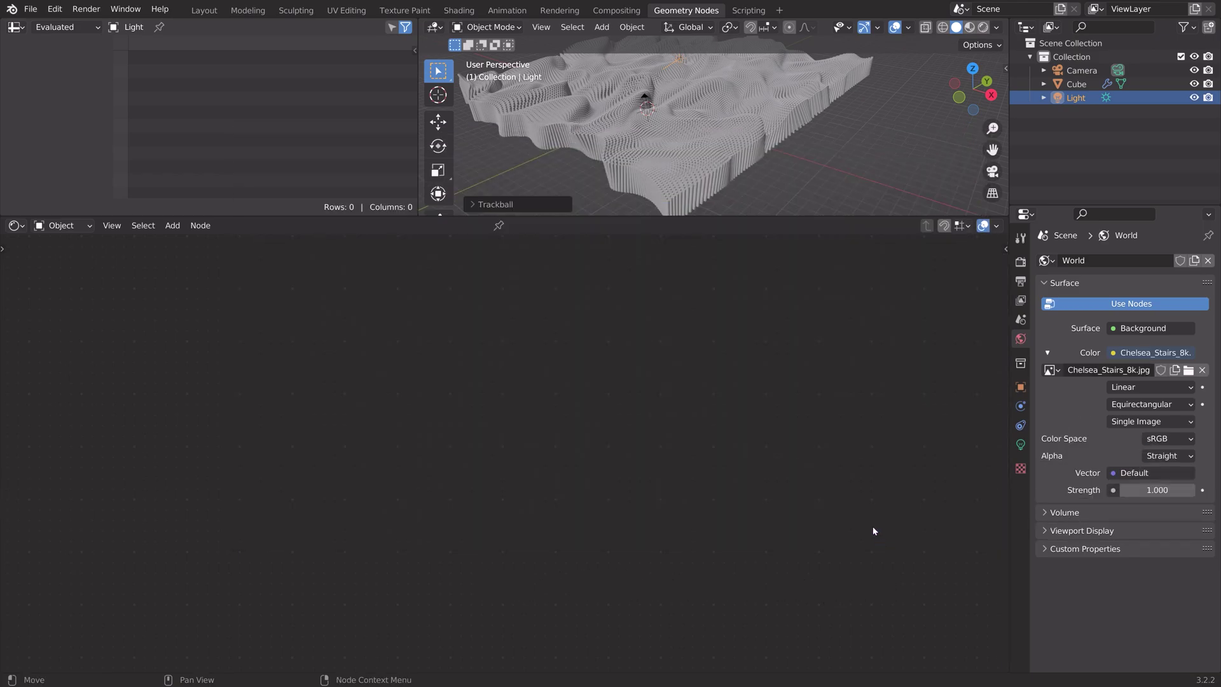
Step: Set the world background strength to 2
left_click(1164, 490)
type("2")
key("Return")
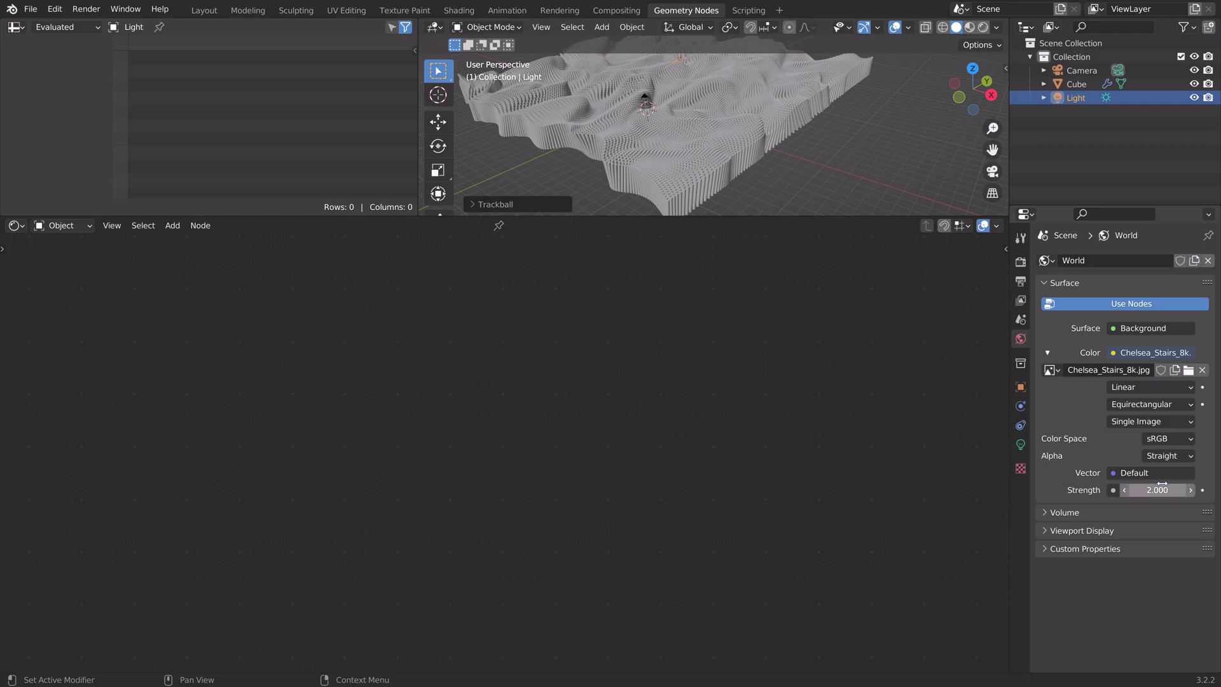
Step: Select the Cube surface, show the viewport in rendered shading, and set the render engine to Cycles
left_click(736, 134)
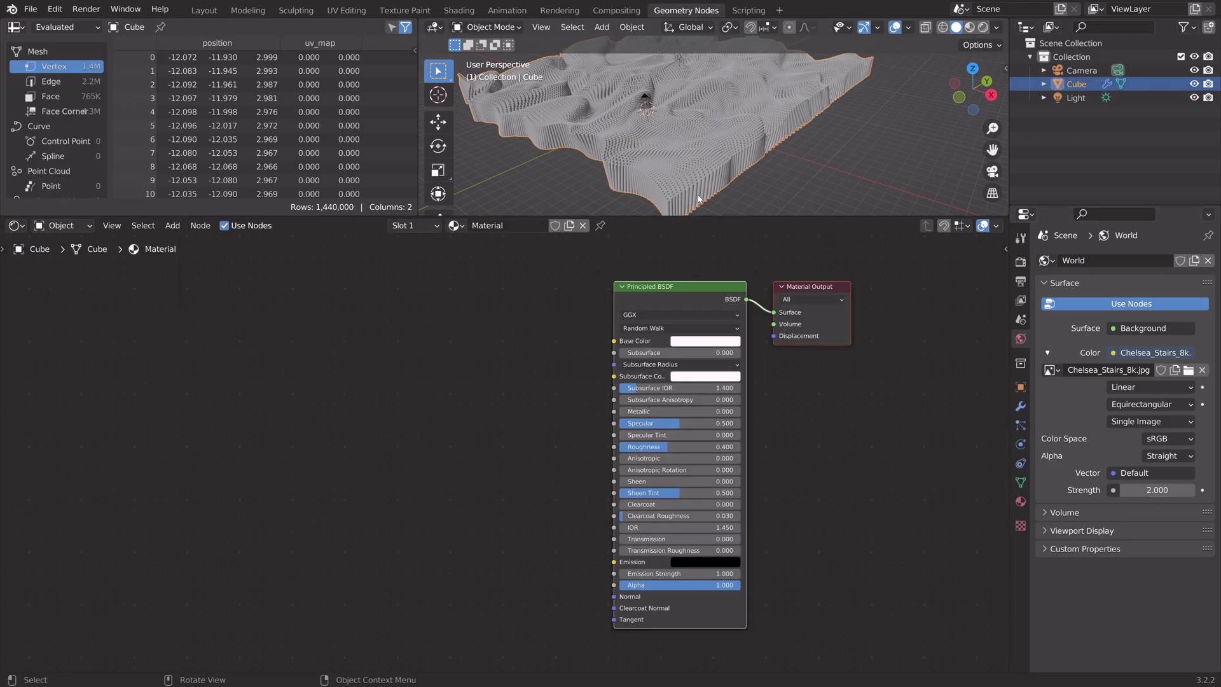
left_click(984, 27)
left_click(1021, 261)
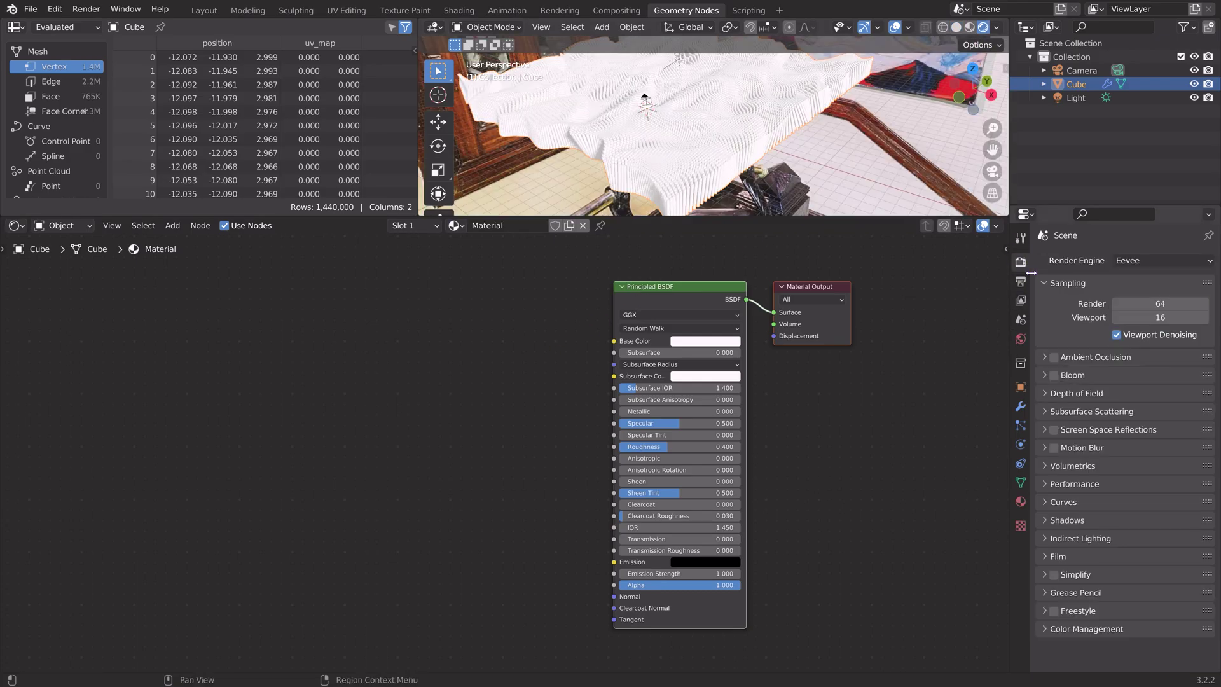
left_click(1133, 263)
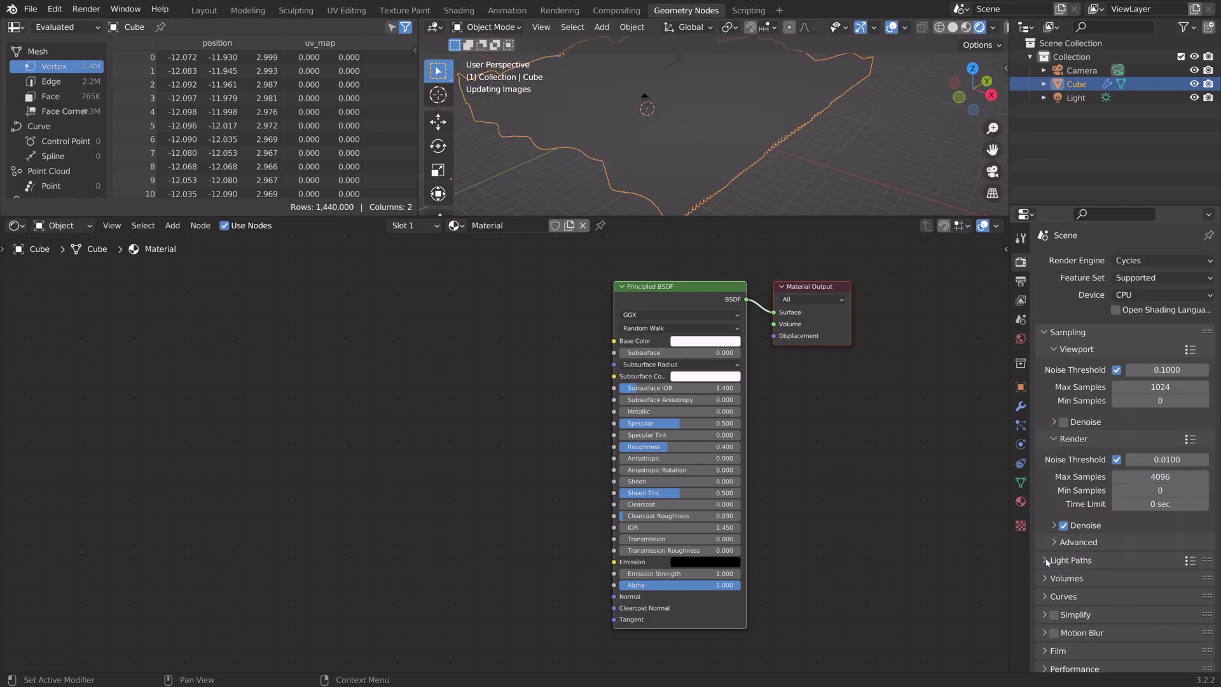
Step: Enable a transparent film background in the render settings
scroll(1068, 572, "down", 3)
left_click(1055, 572)
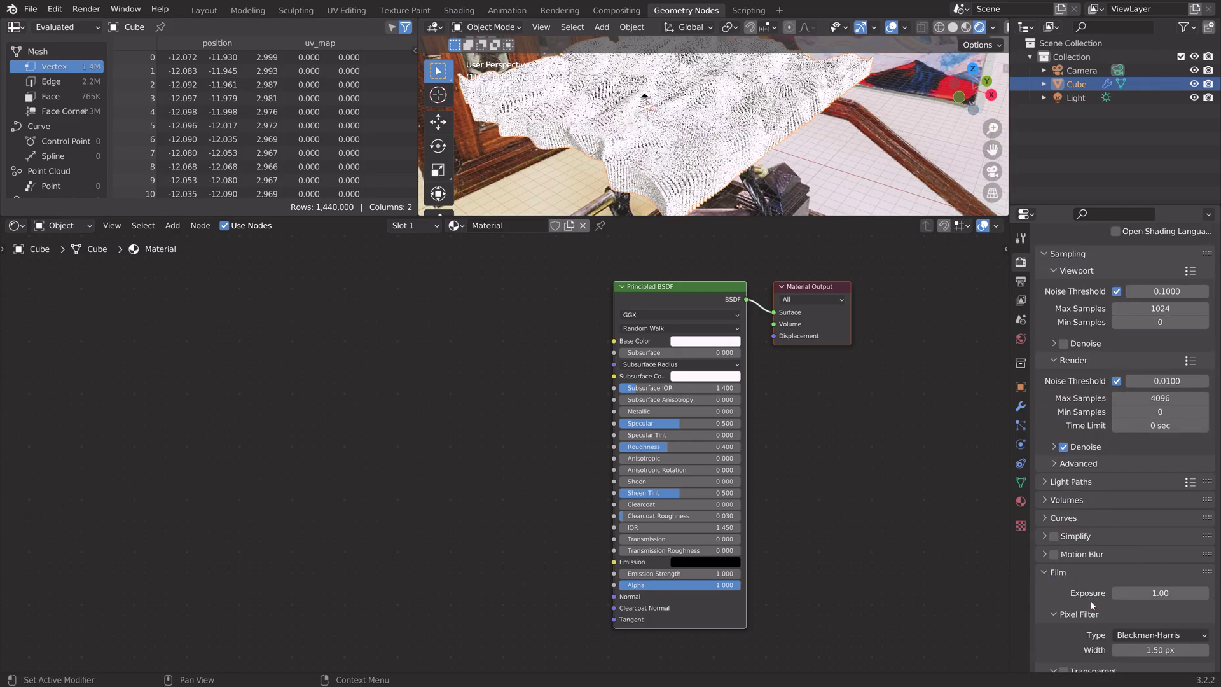
scroll(1066, 602, "down", 3)
left_click(1064, 596)
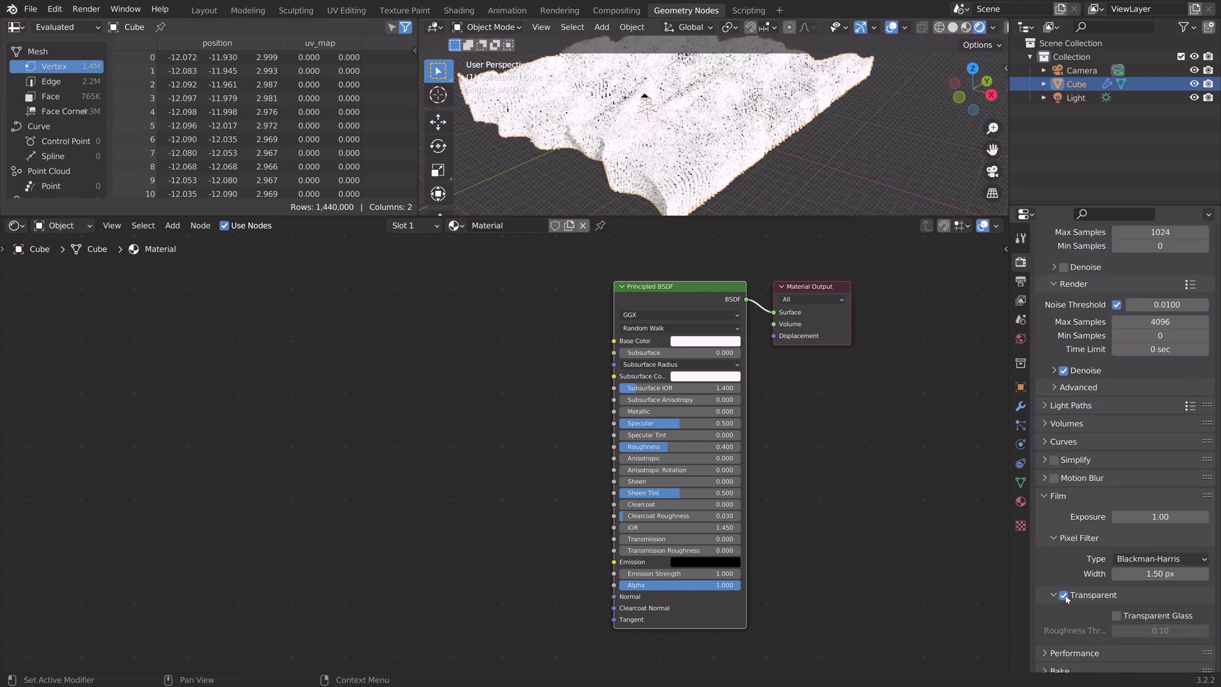
left_click(1048, 502)
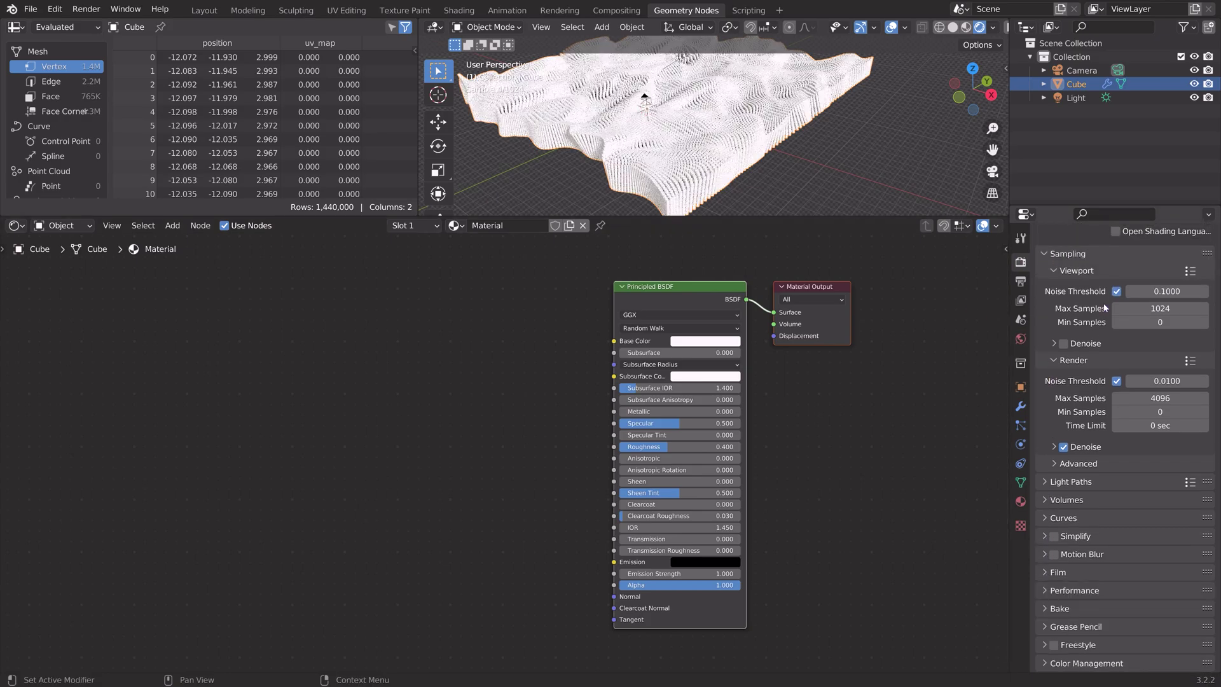
Step: Set the Cycles render device to GPU Compute
scroll(1104, 314, "up", 2)
left_click(1130, 296)
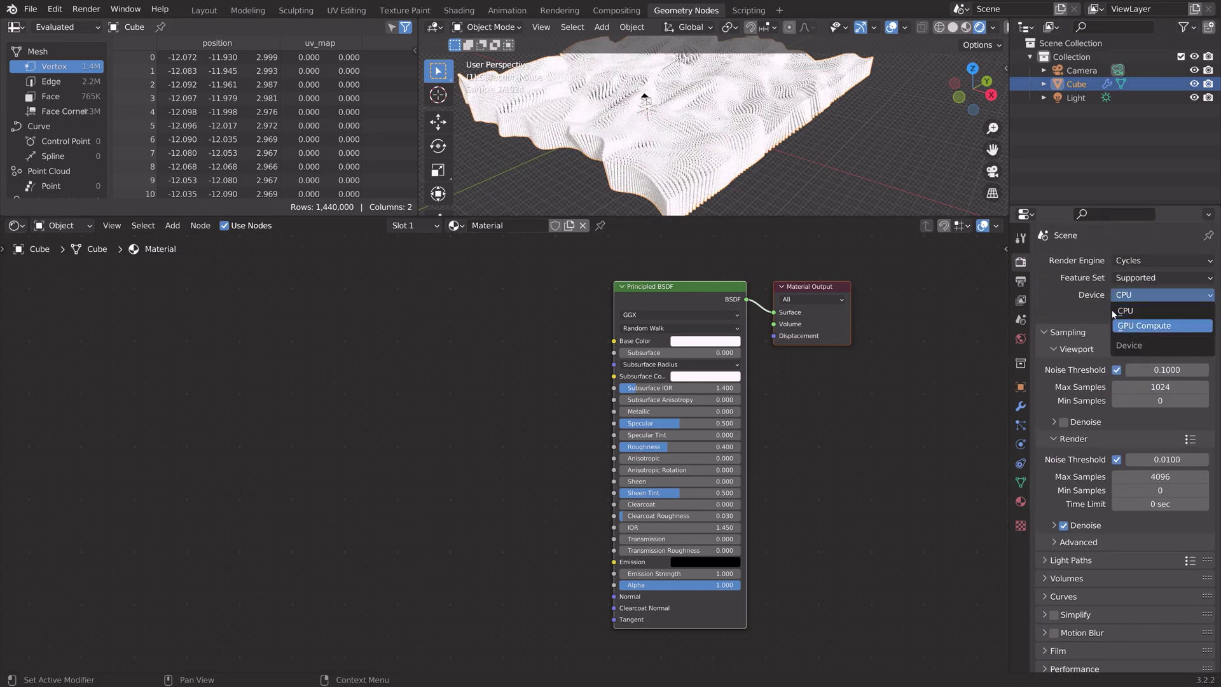
left_click(1126, 325)
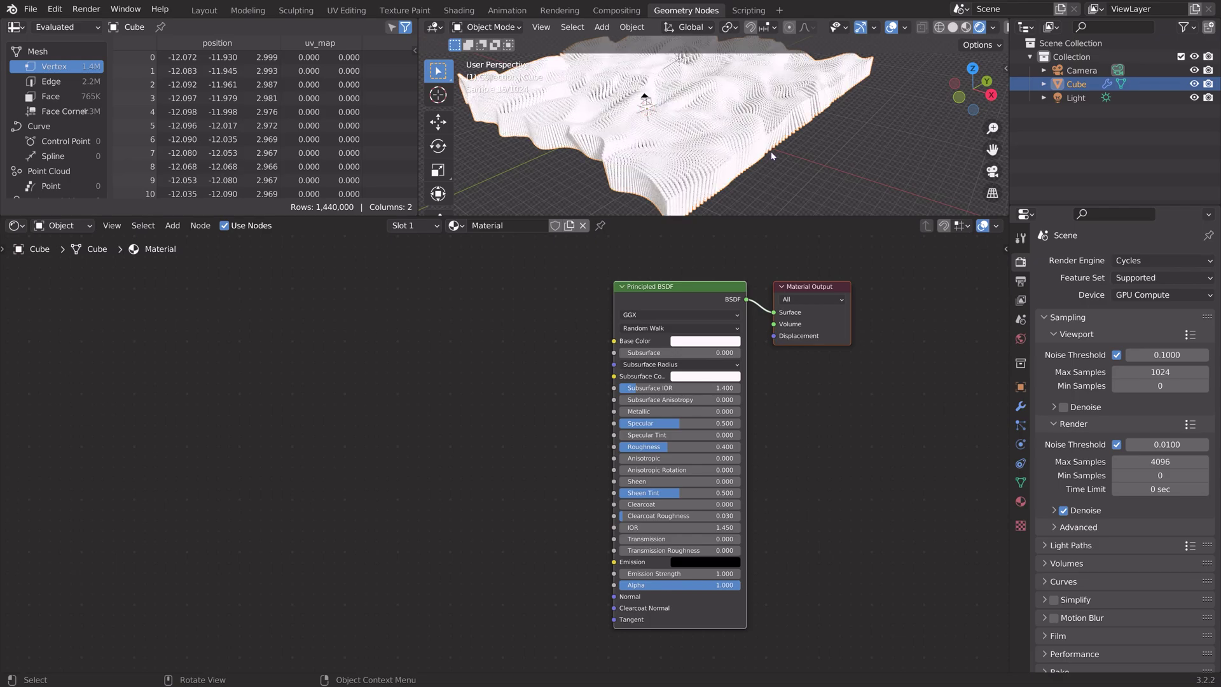
Step: Frame the whole surface, align the camera to that view, and show the viewport's View Lock settings
middle_click_drag(792, 135, 825, 157, "shift")
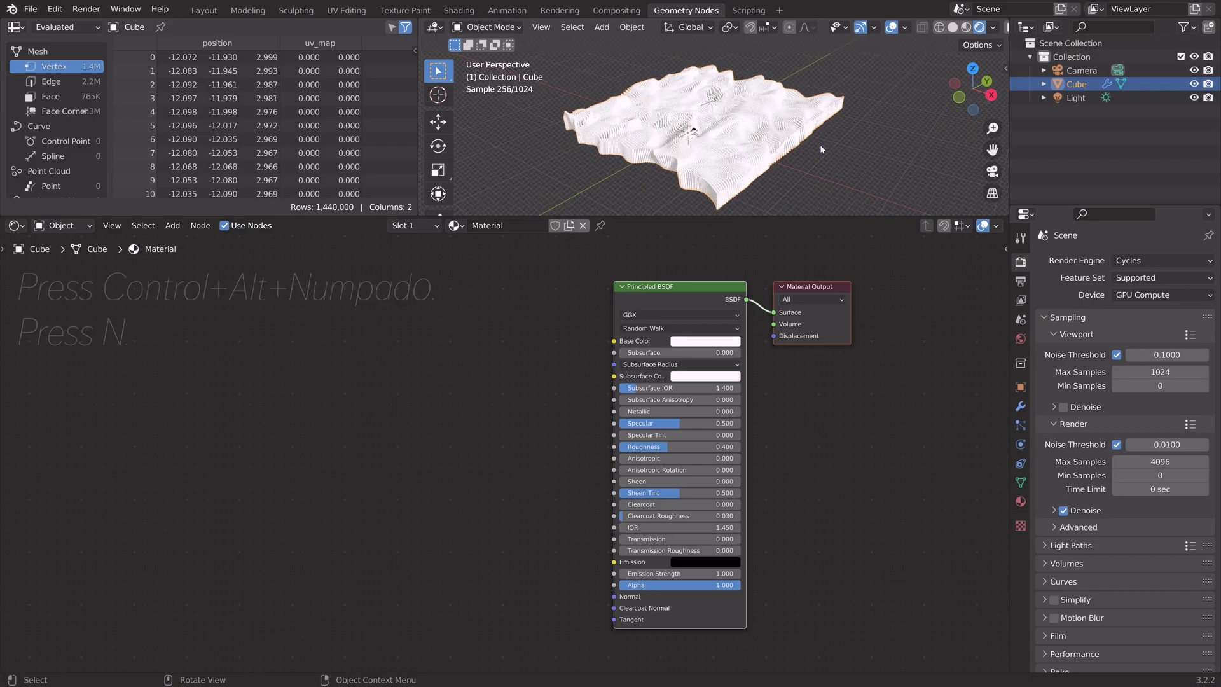
key("ctrl+alt+KP_0")
key("n")
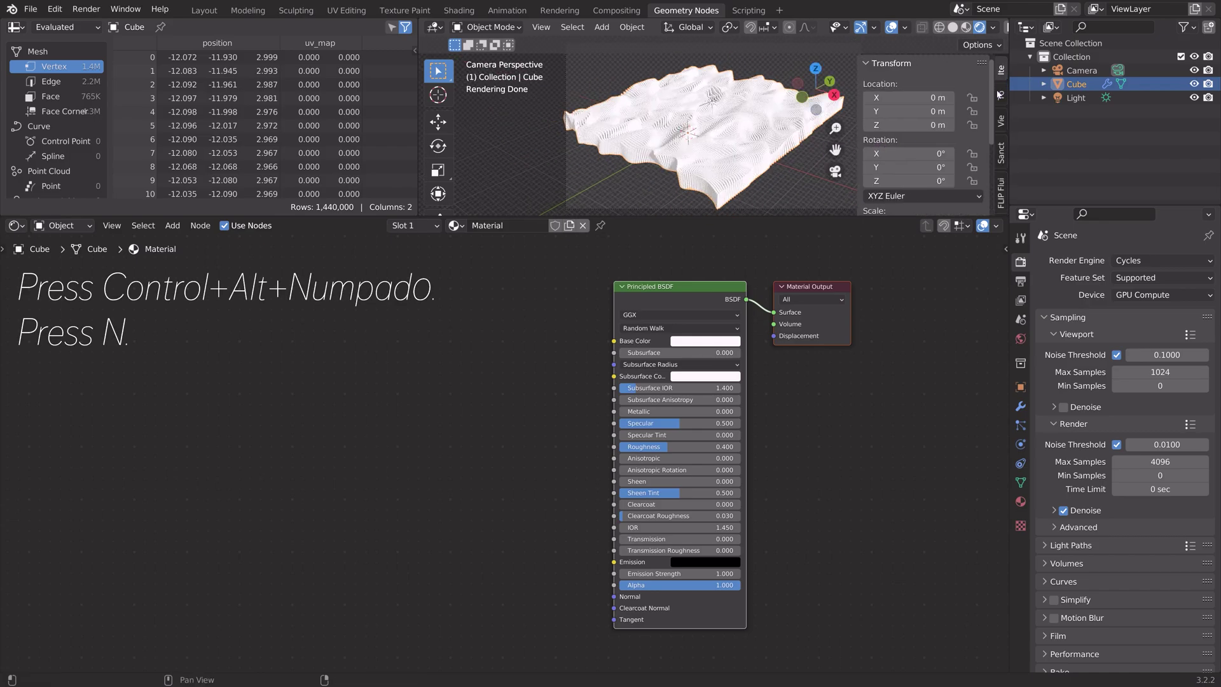
left_click(1001, 120)
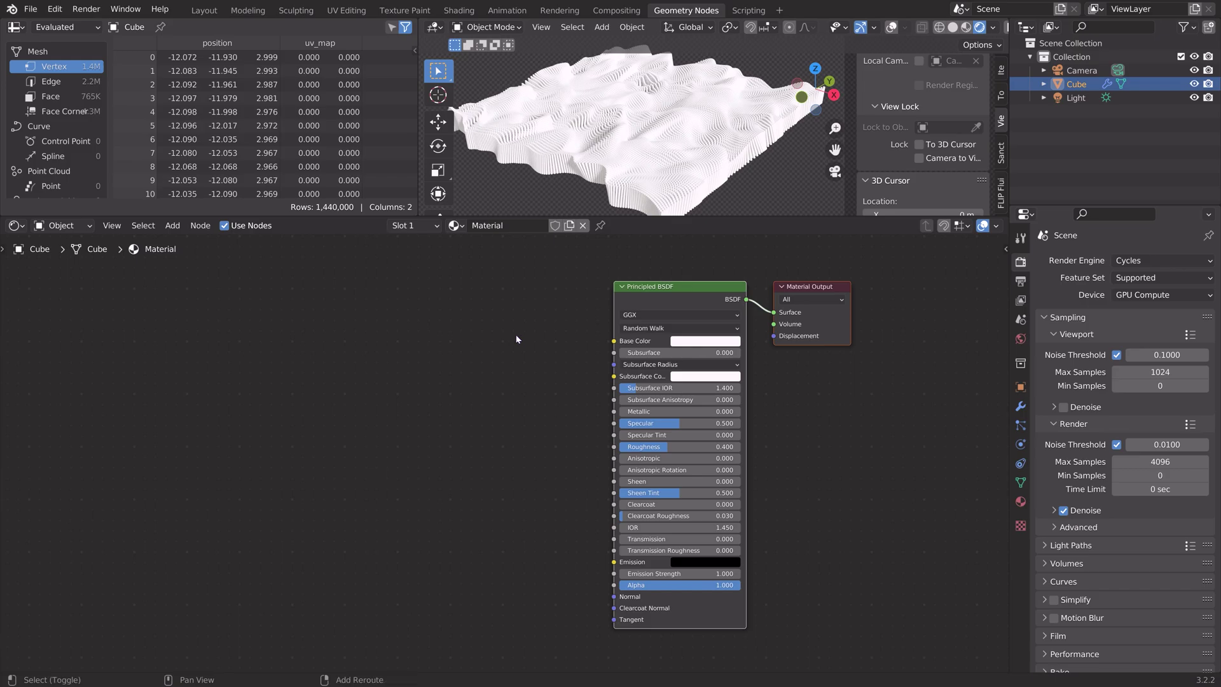
Step: Add a Noise Texture node to the material and connect its Color output to the Principled BSDF's Base Color
key("shift+a")
left_click(518, 337)
type("noi")
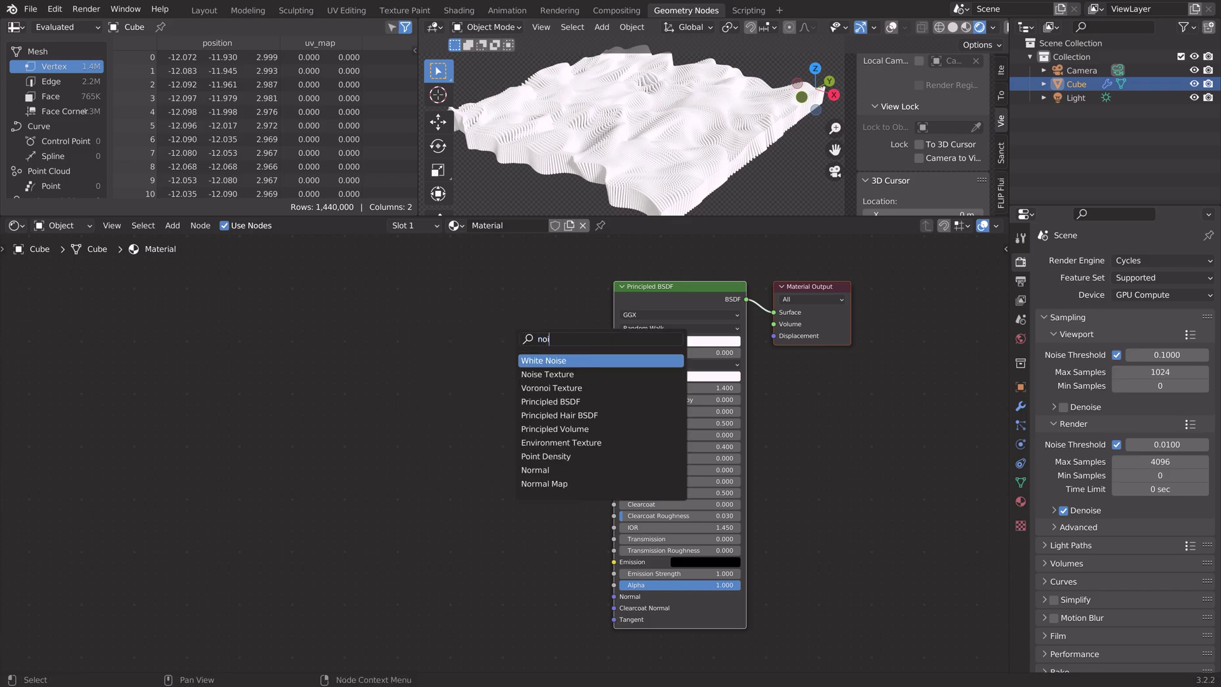
key("Down")
key("Return")
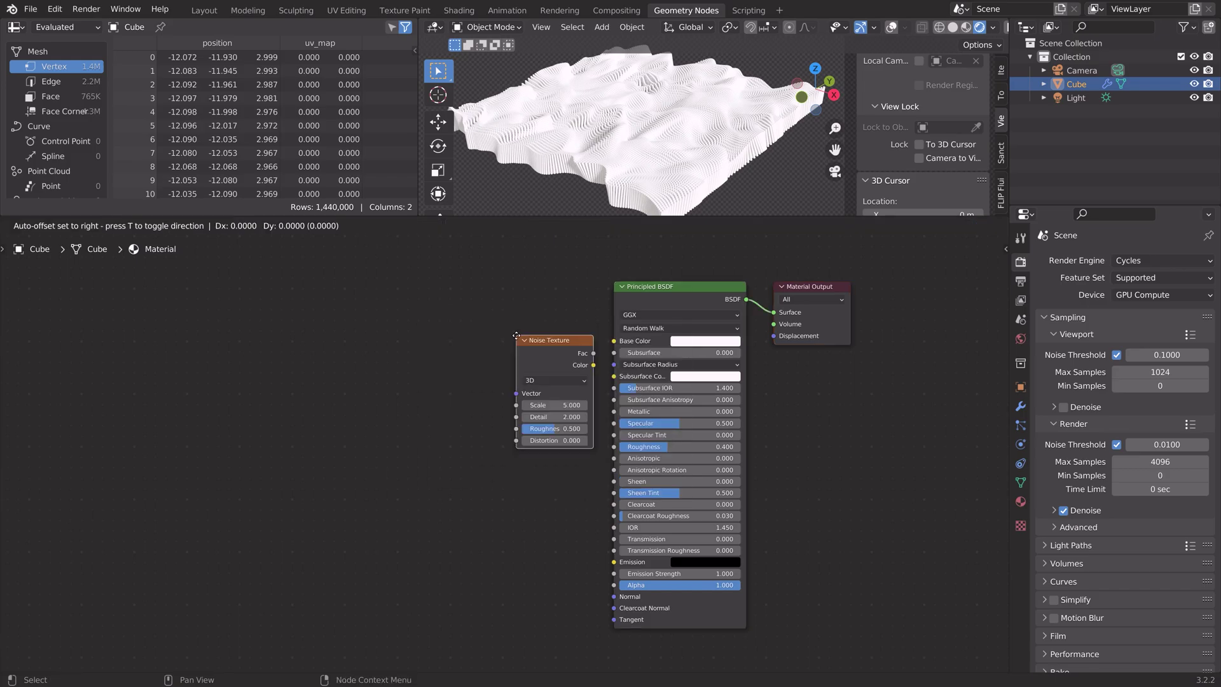
left_click(517, 350)
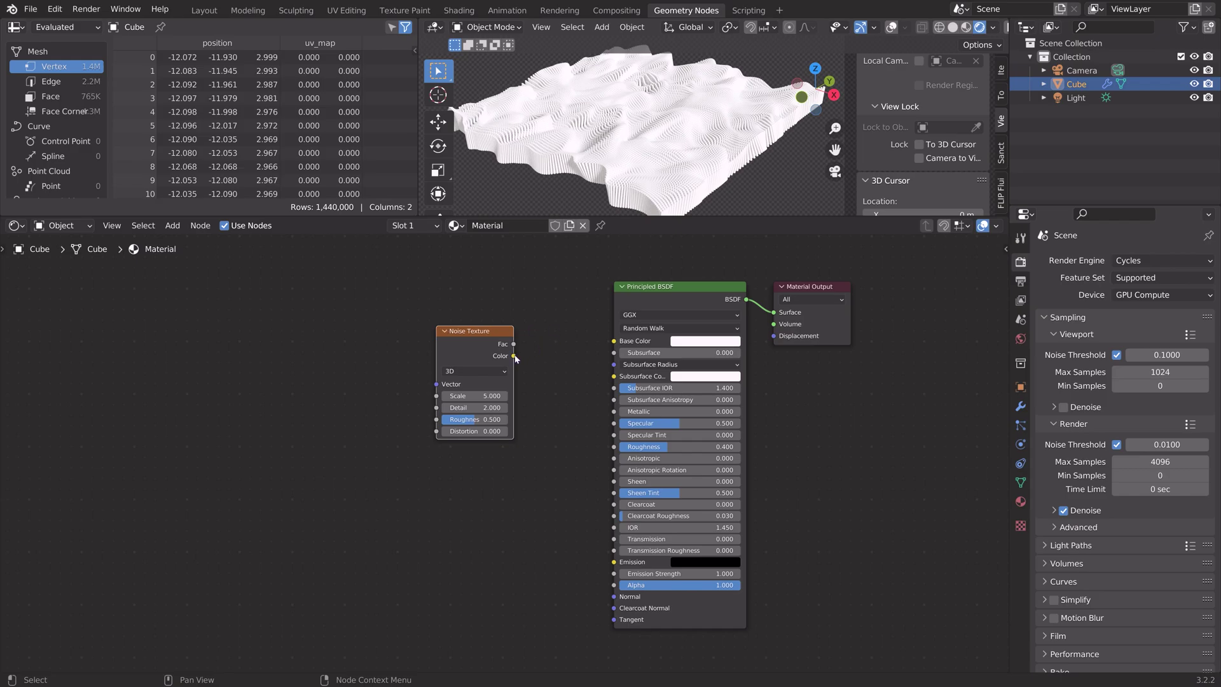
left_click_drag(514, 356, 614, 342)
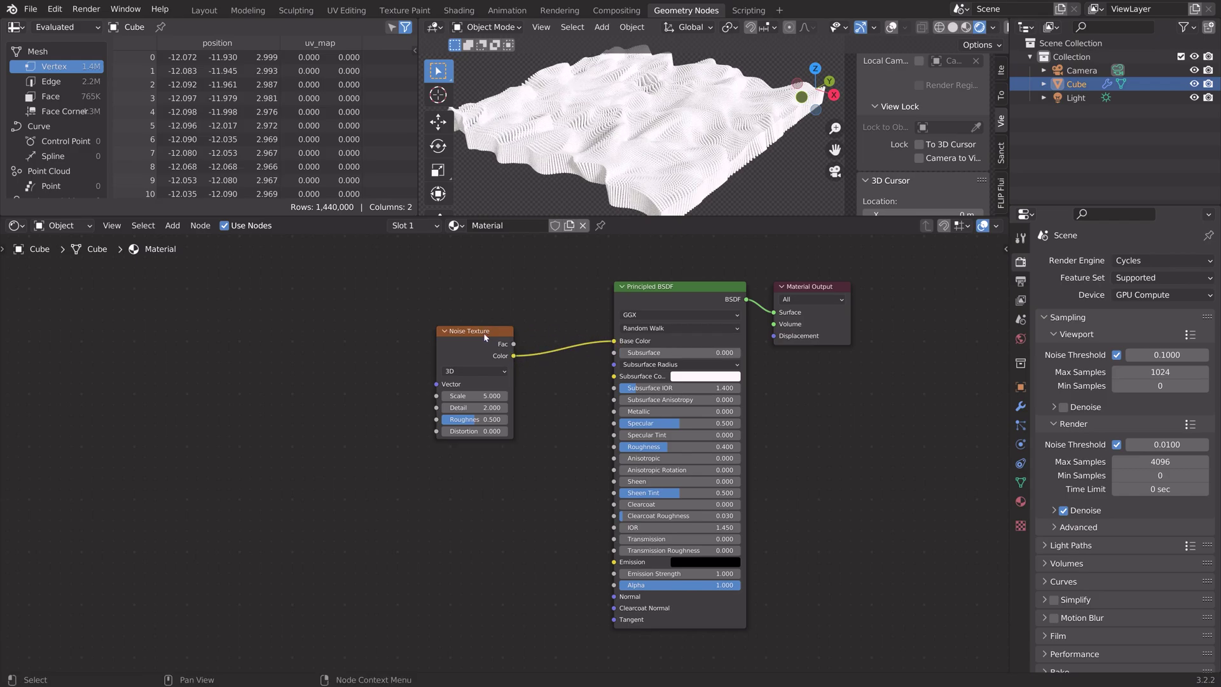
left_click_drag(483, 334, 459, 334)
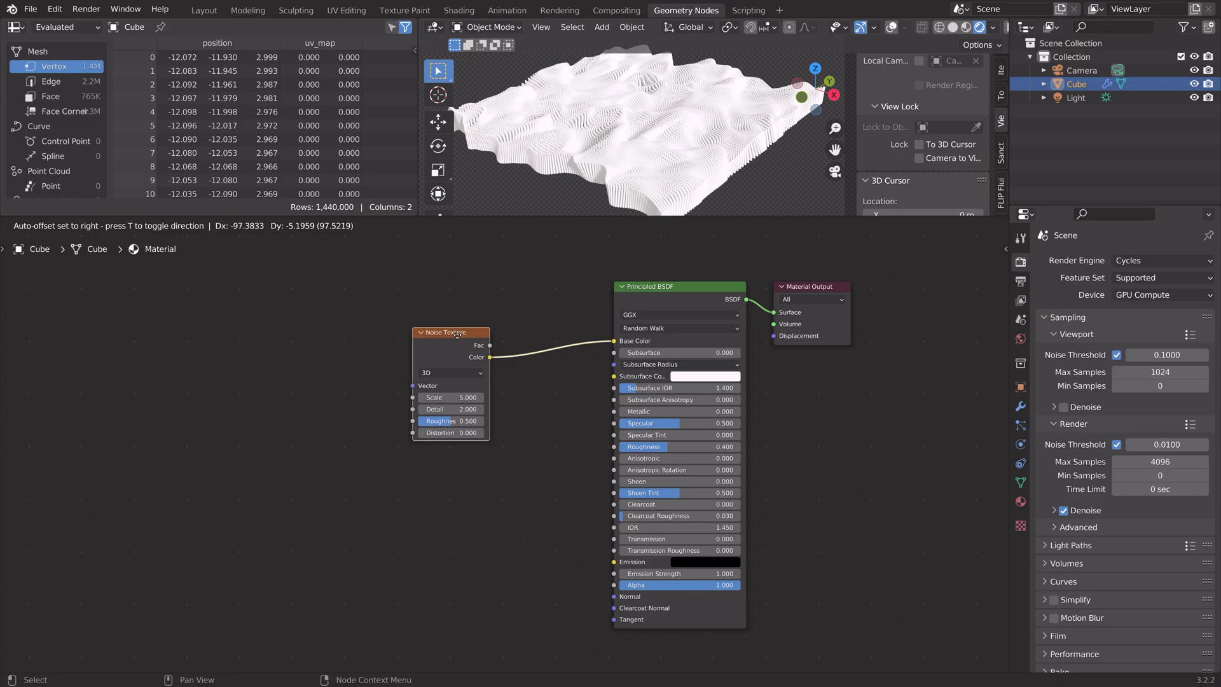
Step: In the Geometry Node Editor, insert a Set Material node between Curve to Mesh and Group Output and assign Material to it
left_click(23, 229)
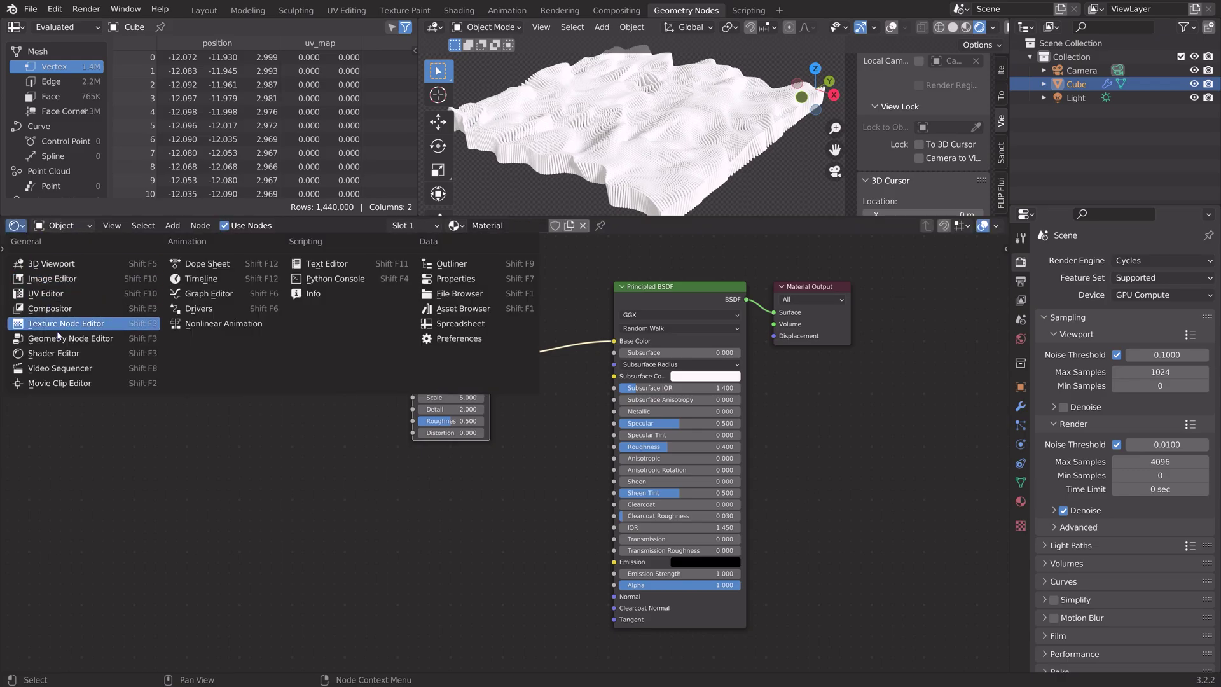
left_click(59, 326)
left_click_drag(795, 429, 911, 417)
key("shift+a")
left_click(797, 407)
type("mater")
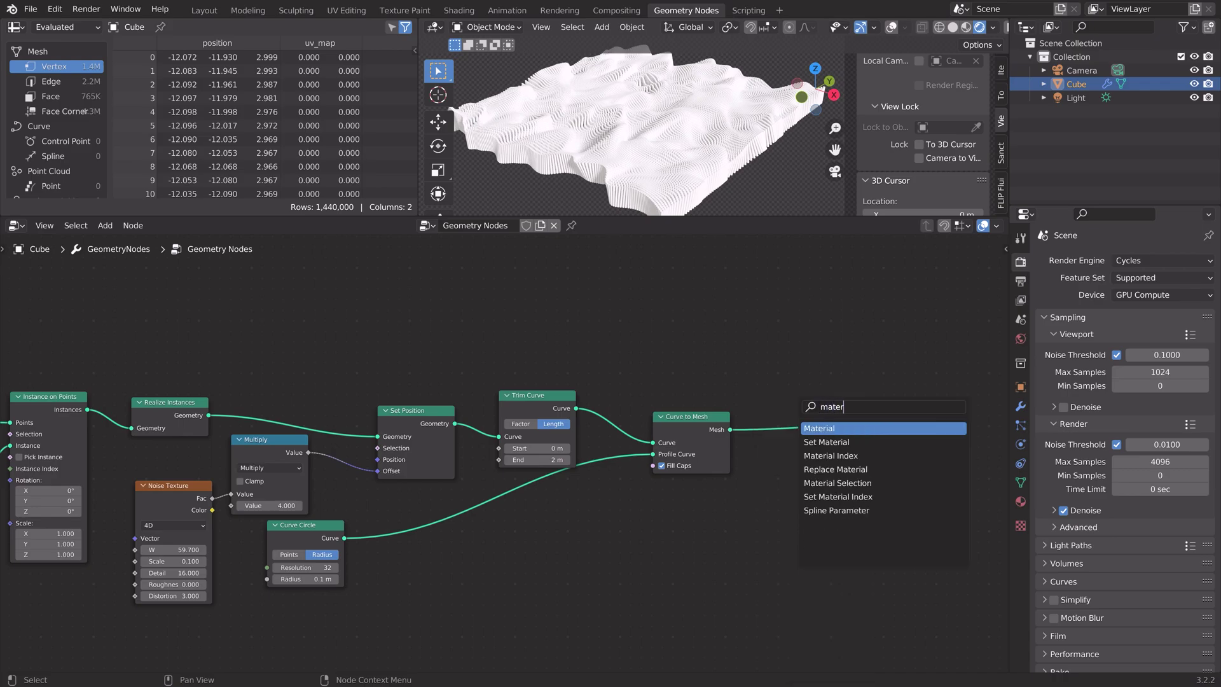
key("Down")
key("Return")
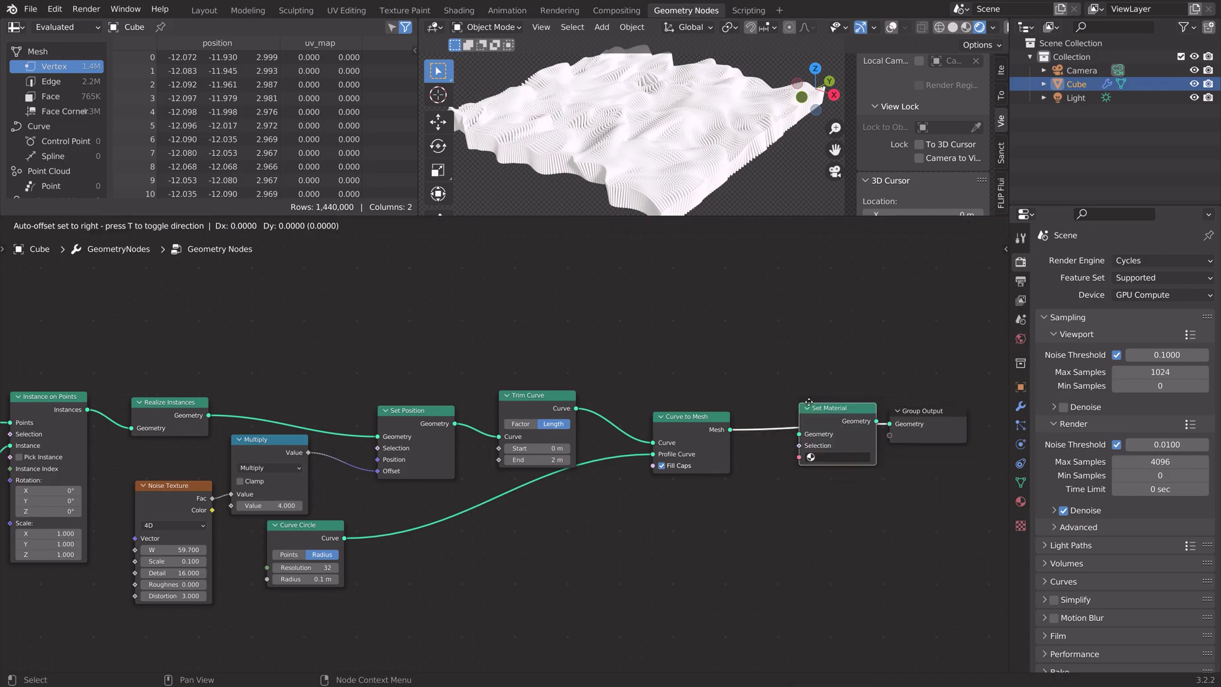
left_click(816, 460)
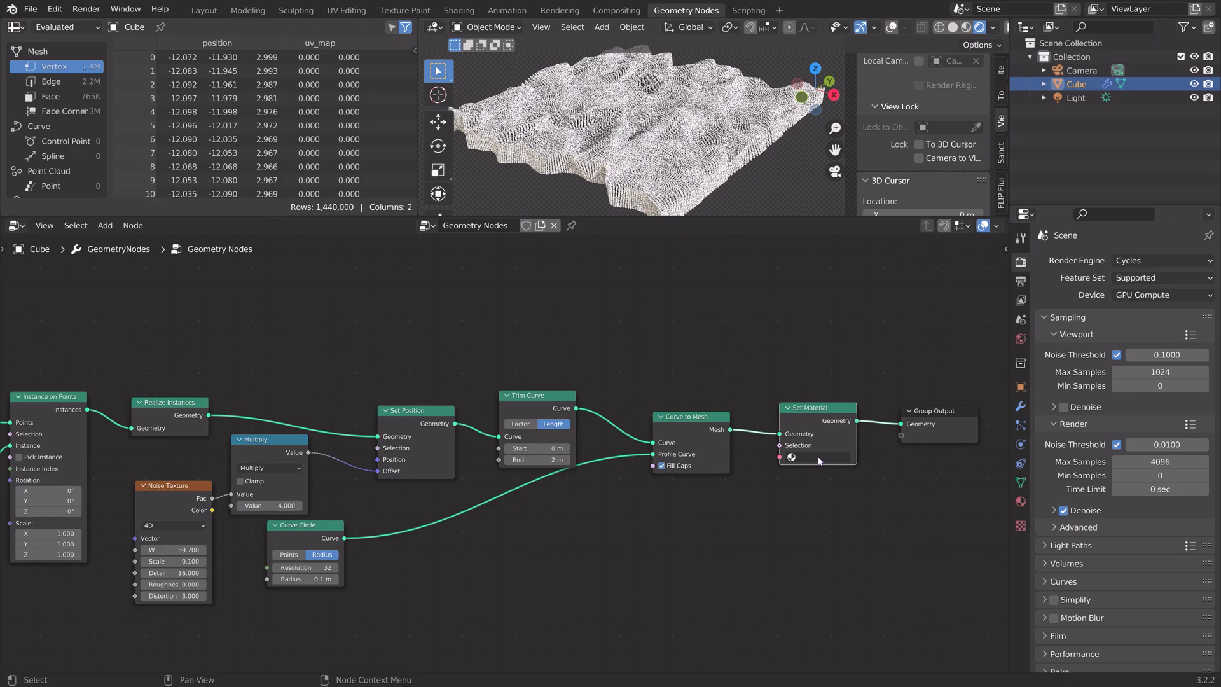
left_click(816, 457)
left_click(814, 475)
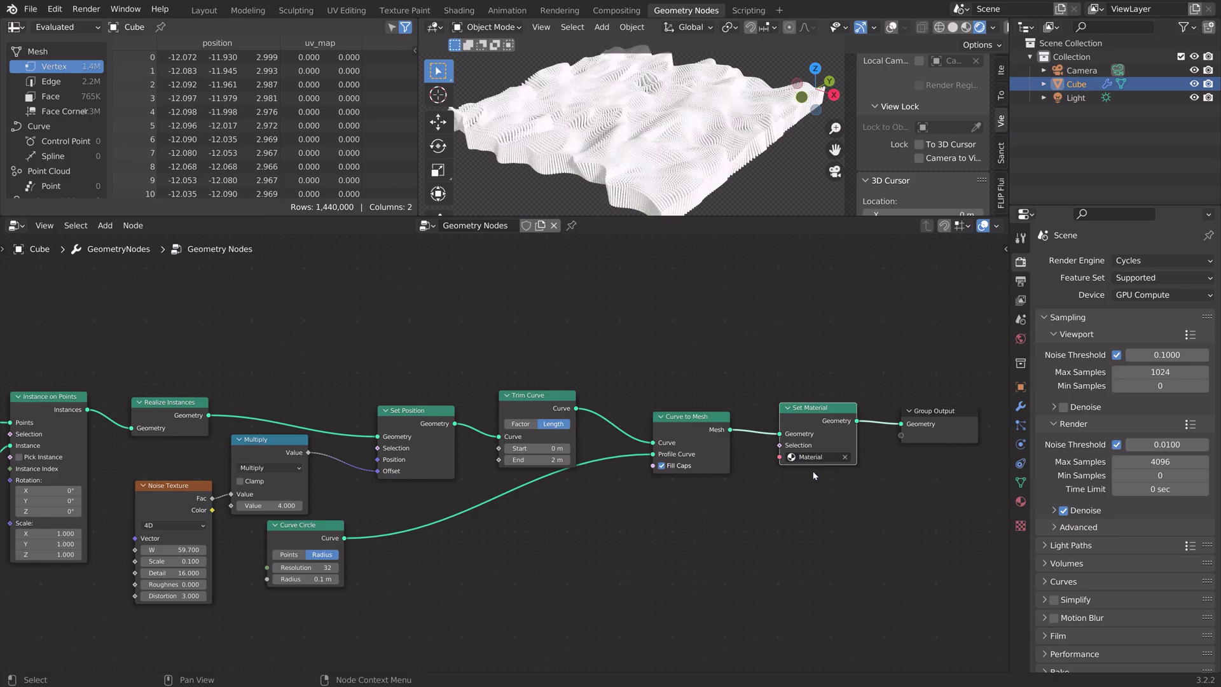
Step: Return the node area to the Shader Editor and bring the material's nodes into view
left_click(19, 226)
left_click(39, 354)
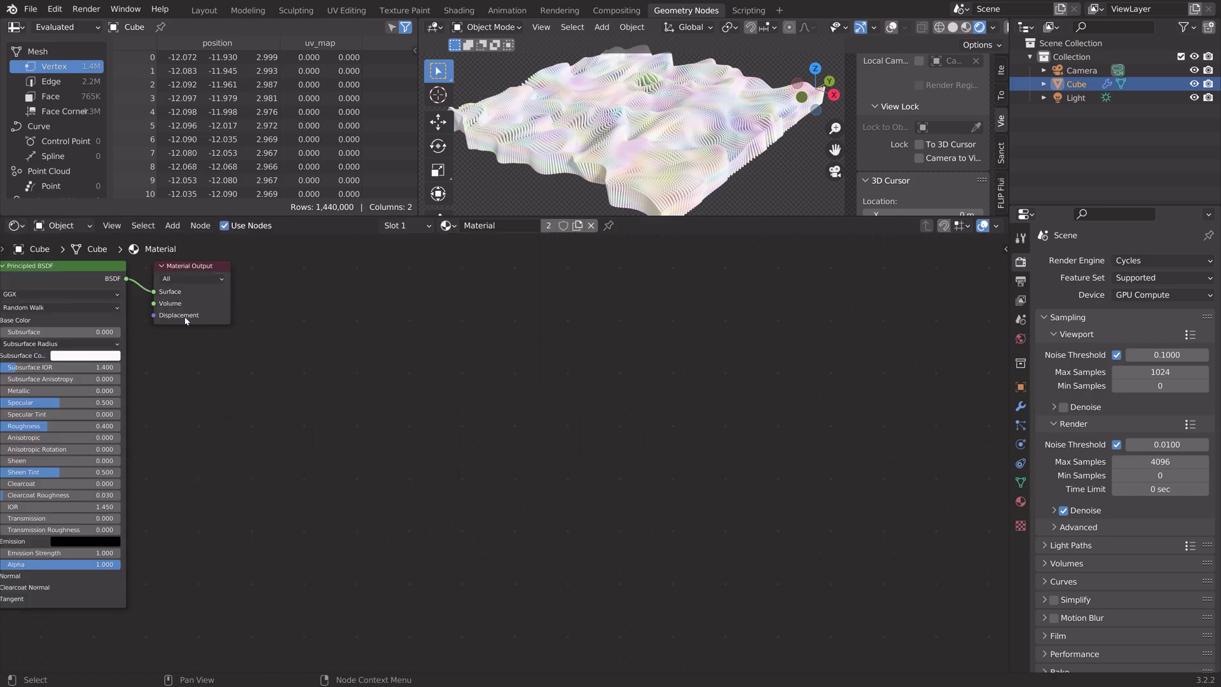
middle_click_drag(219, 358, 894, 379)
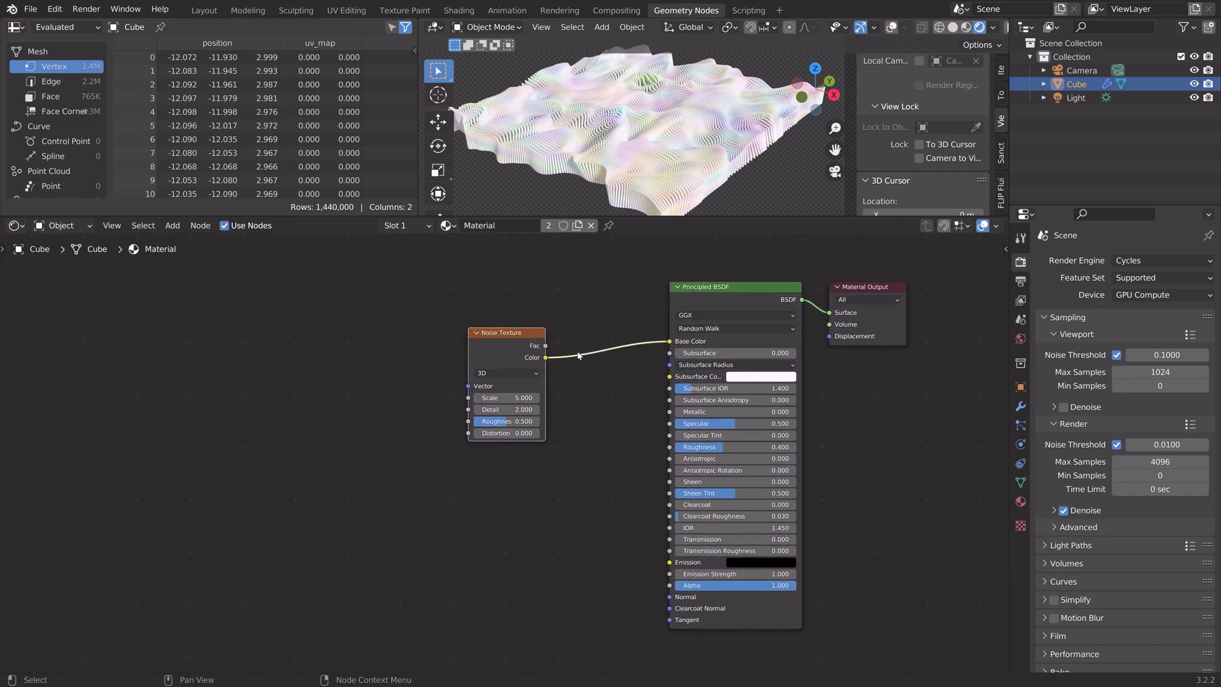
Step: Insert a ColorRamp between the Noise Texture's Color and the Base Color, and move its black stop to about 0.457
left_click_drag(497, 339, 400, 335)
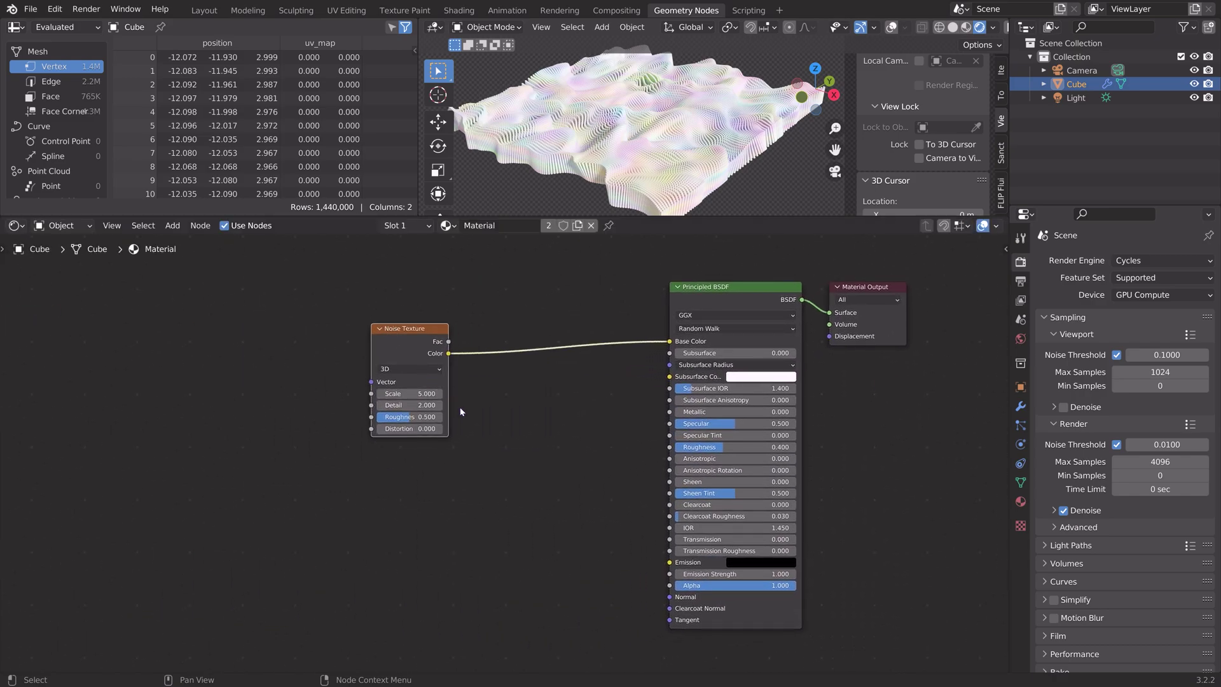
key("shift+a")
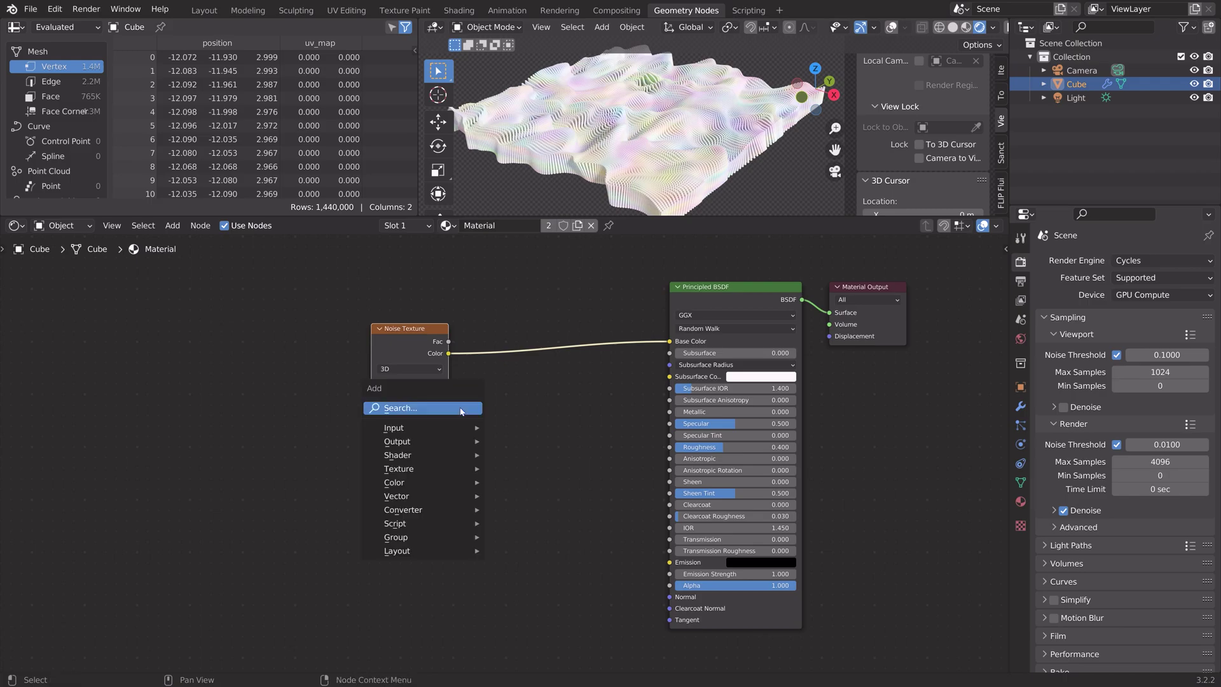
left_click(461, 411)
type("color")
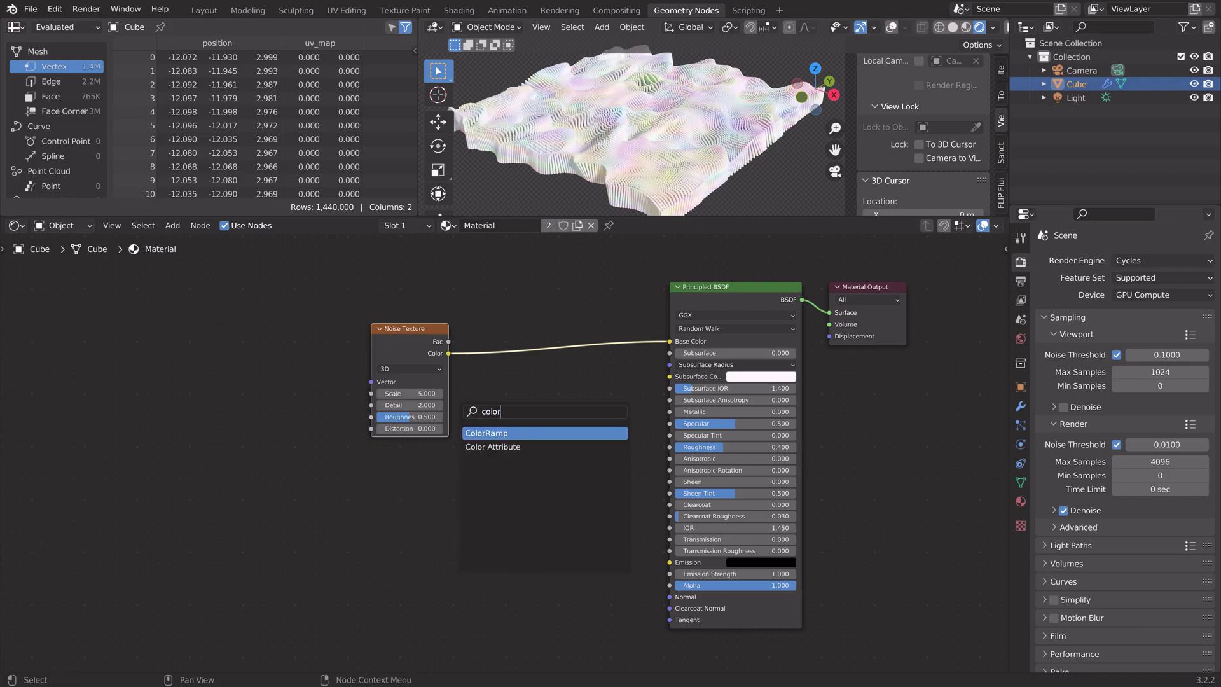
key("Return")
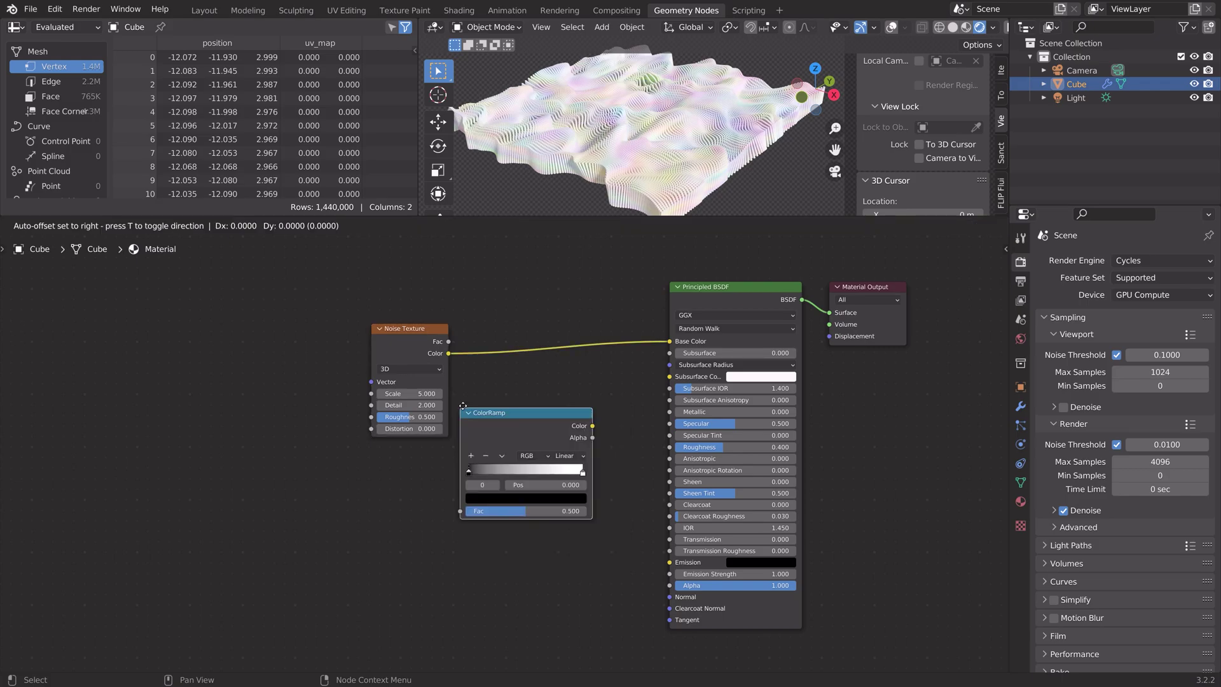
left_click(503, 314)
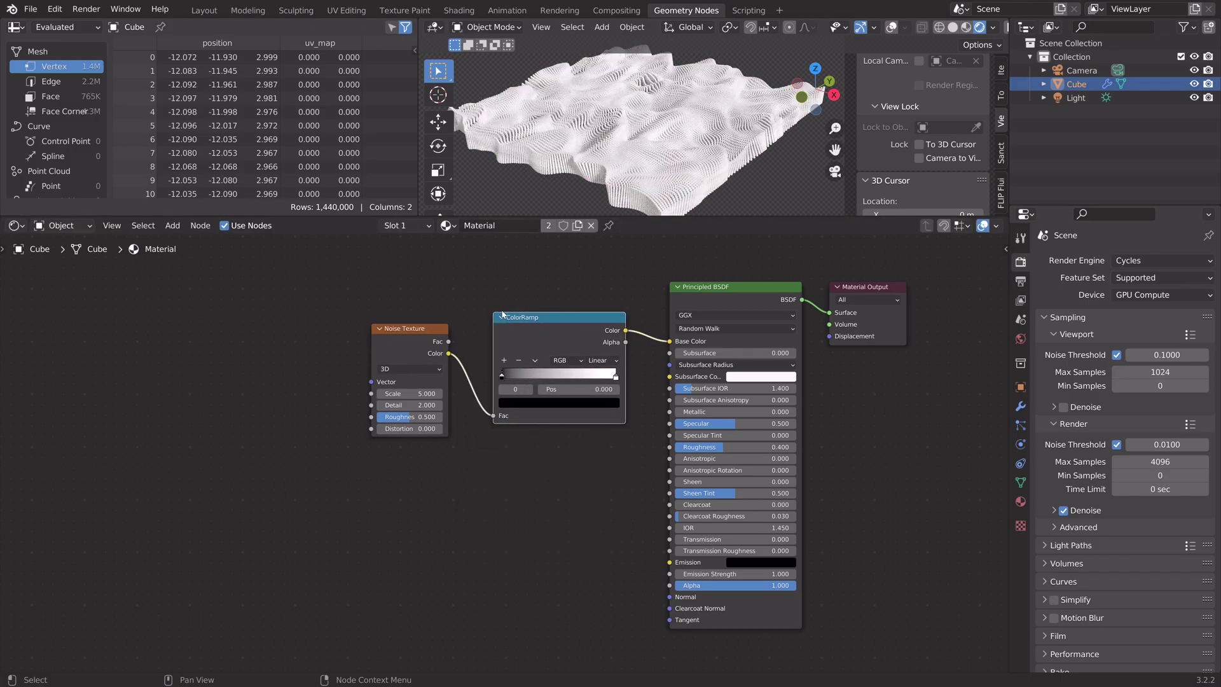
left_click_drag(502, 376, 556, 375)
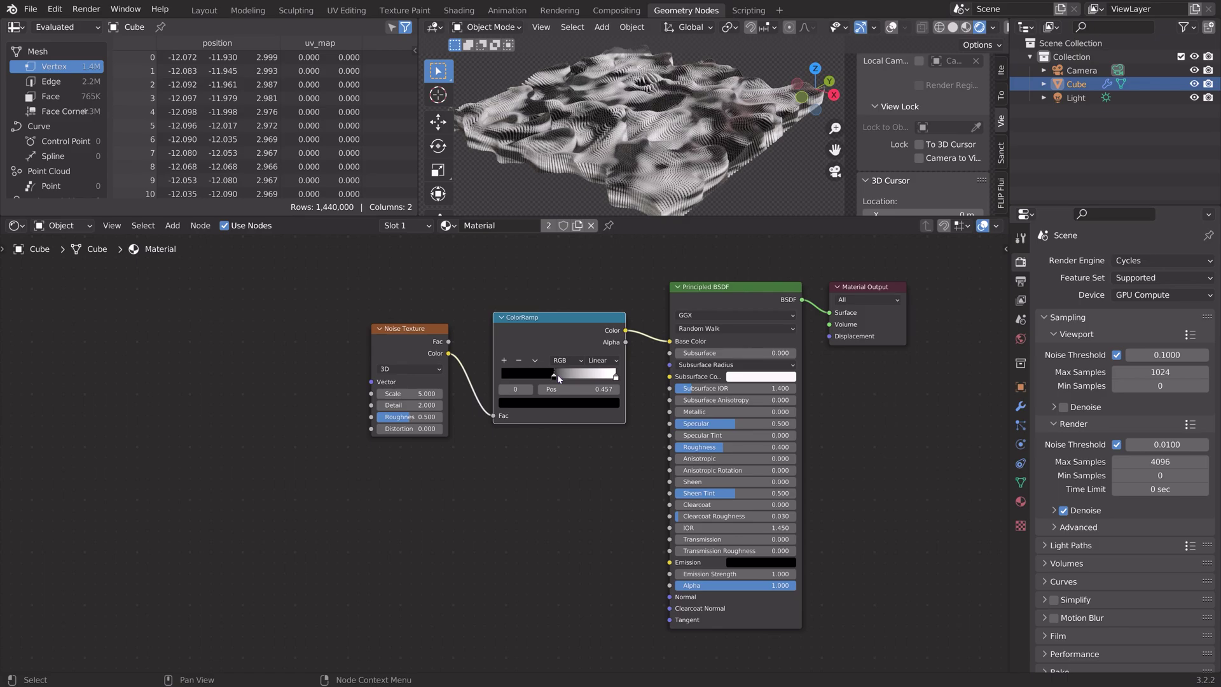
Step: Add a stop to the ColorRamp at about 0.159 and color it bright blue
left_click(505, 361)
left_click_drag(583, 374, 520, 373)
left_click(541, 403)
left_click(557, 267)
left_click(589, 253)
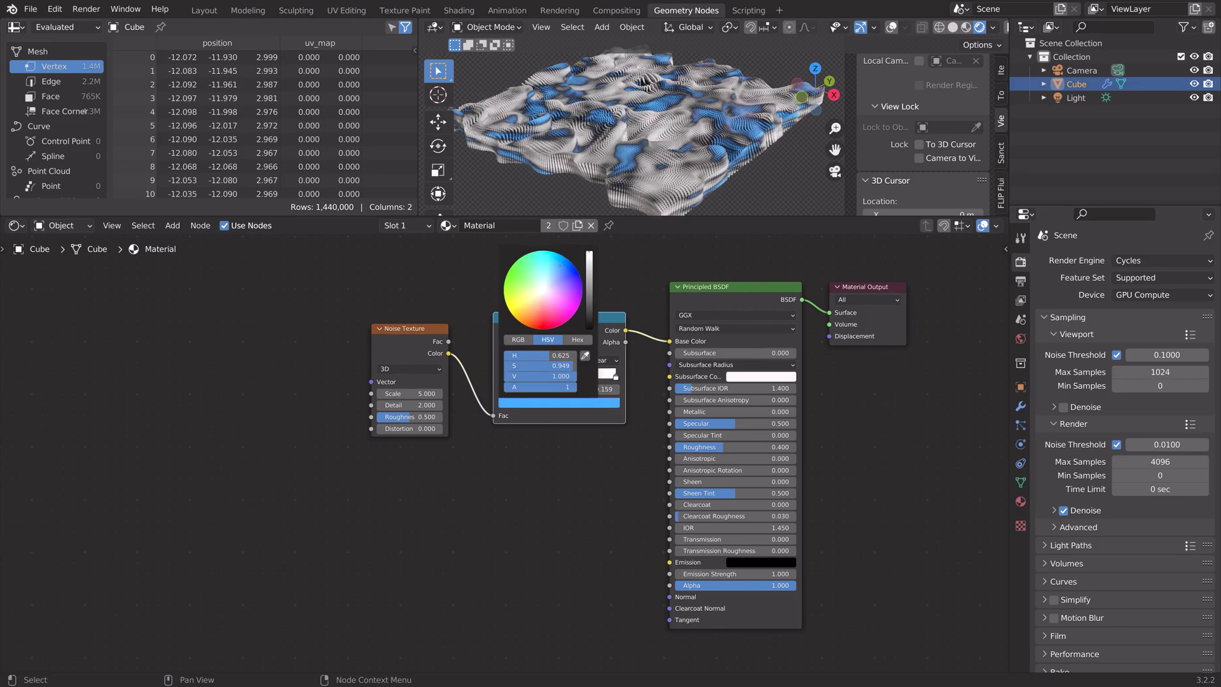
Step: Move the ColorRamp's white stop to about 0.545 and darken it to a value of about 0.011
left_click_drag(615, 375, 566, 402)
left_click(564, 403)
left_click_drag(589, 273, 589, 315)
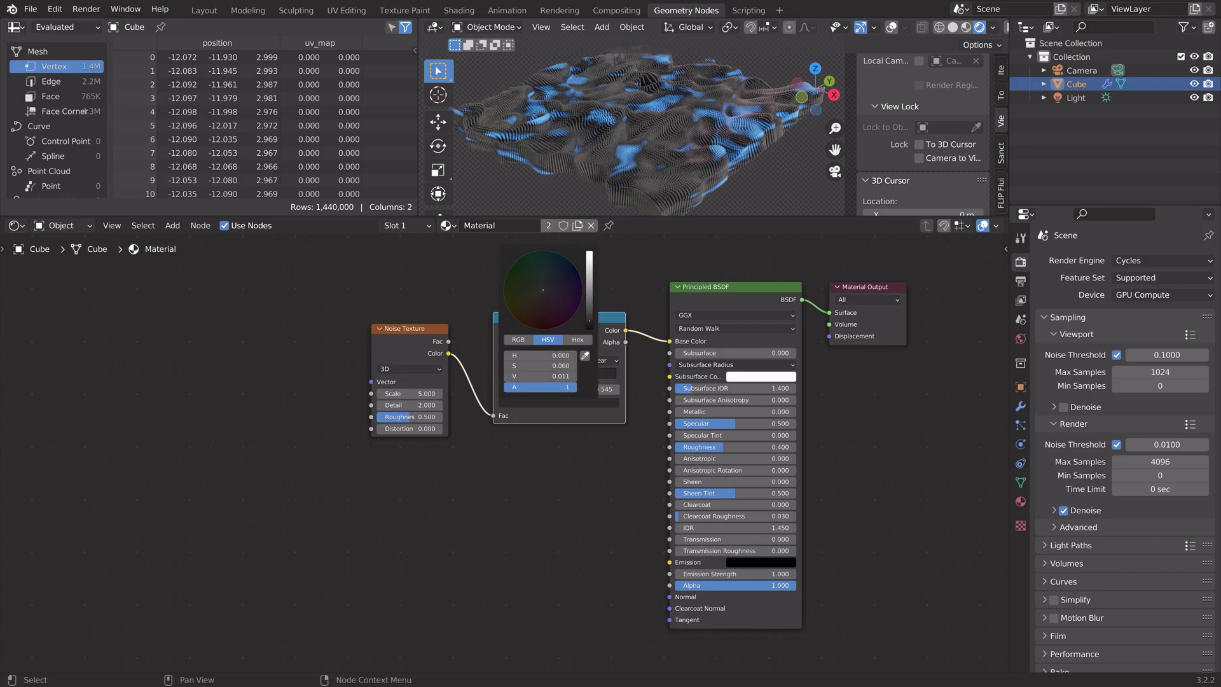
Step: Shift the ColorRamp's dark stop slightly toward the blue and soften the blue stop to a paler periwinkle shade
left_click_drag(563, 377, 559, 377)
left_click(521, 376)
left_click(553, 402)
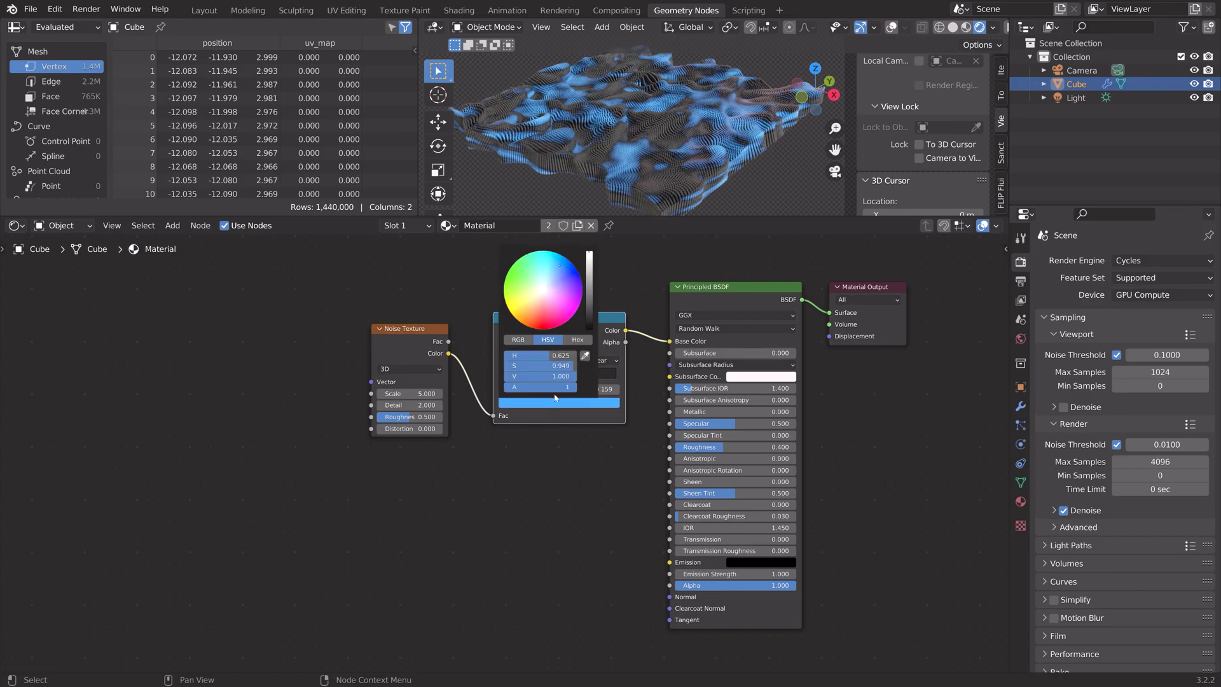
left_click_drag(557, 317, 556, 274)
Step: Recolor the ColorRamp's last stop to a dark teal blue and leave the black middle stop at about 0.475
left_click(559, 377)
left_click(561, 402)
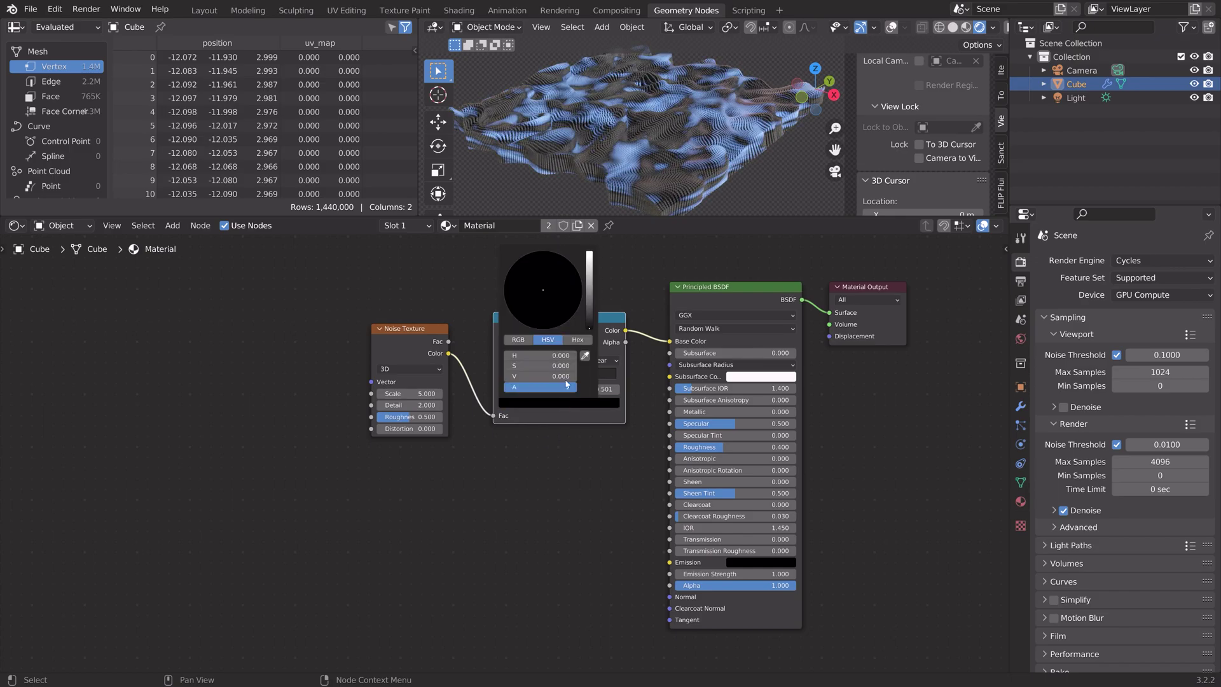
left_click(581, 376)
left_click(562, 402)
left_click(555, 265)
mouse_move(589, 315)
left_mouse_down()
mouse_move(589, 257)
mouse_move(589, 301)
left_mouse_up()
left_click_drag(581, 376, 548, 373)
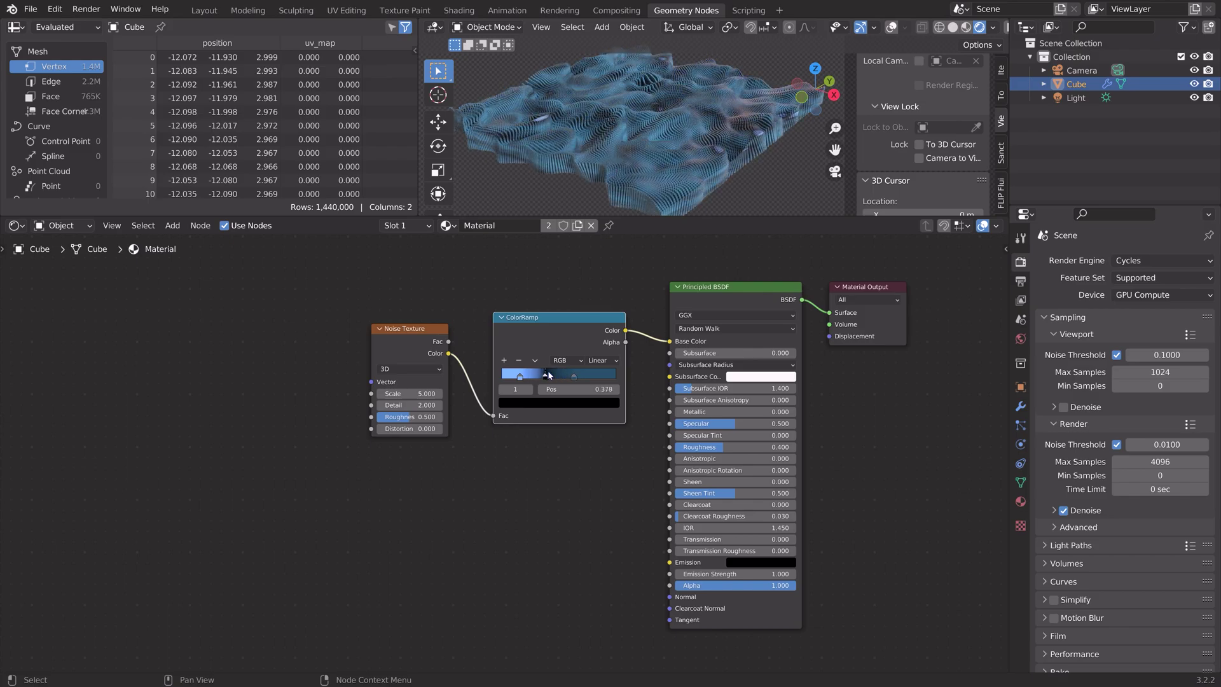
key("ctrl+z")
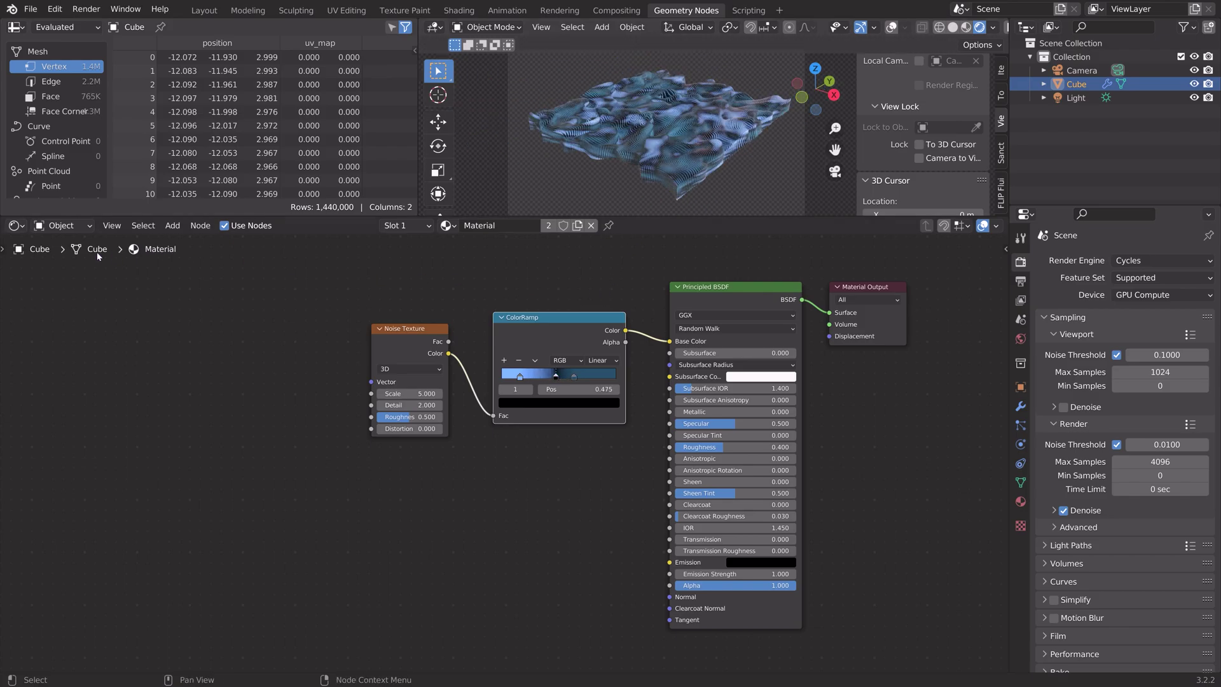
Step: Switch the node area to the Geometry Node Editor and change the Noise Texture's W to 71.5
left_click(14, 225)
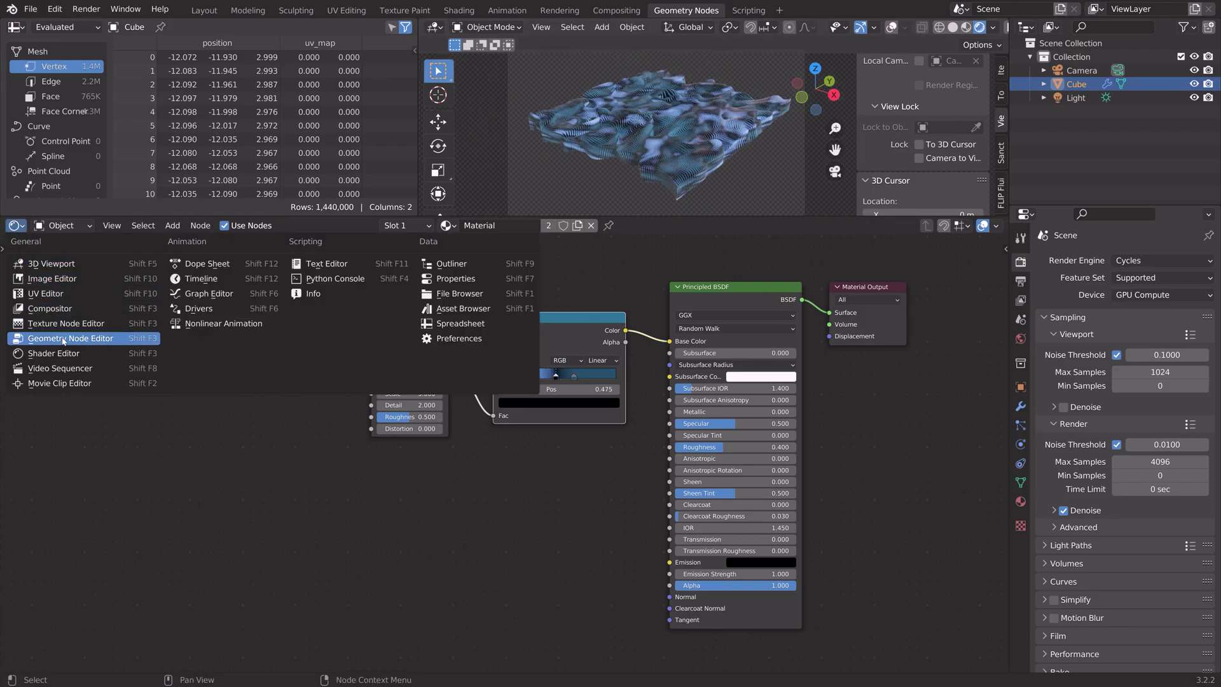
left_click(63, 339)
middle_click_drag(449, 419, 258, 362)
scroll(399, 420, "up", 1)
middle_click_drag(398, 420, 320, 417)
scroll(450, 453, "up", 1)
middle_click_drag(451, 454, 379, 446)
left_click_drag(446, 475, 504, 475)
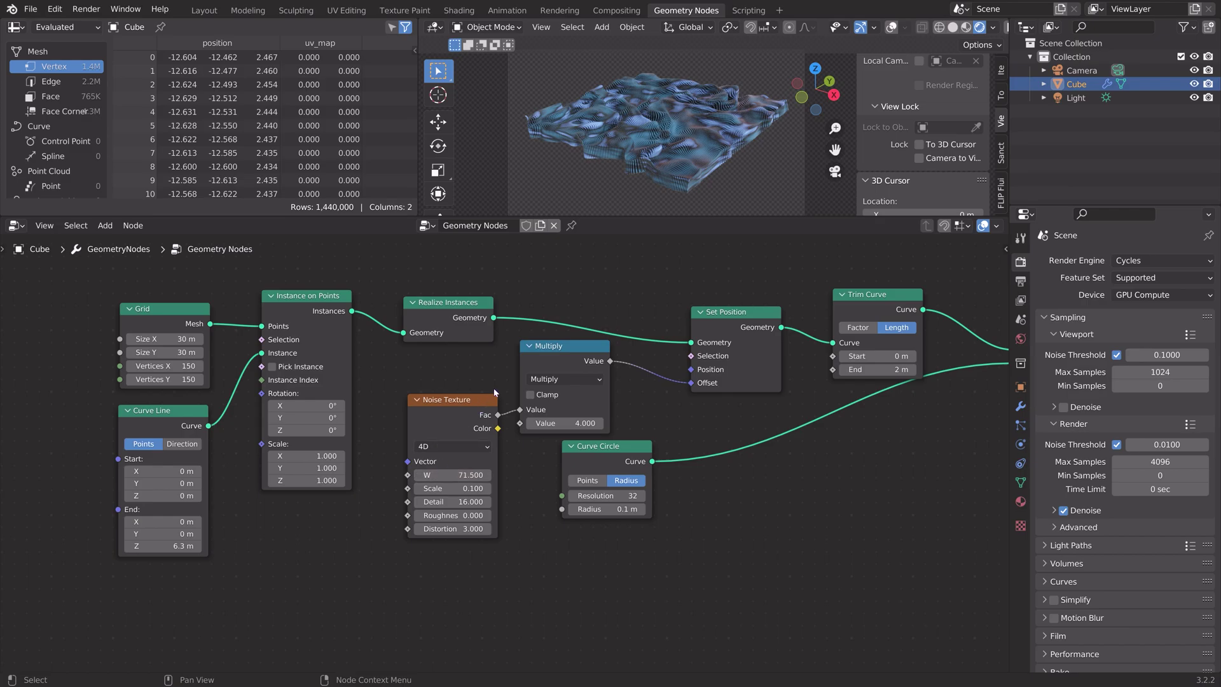
Step: Save the project as an incremented copy of tut.blend in the Geo nodes 14.8 folder
key("ctrl+shift+s")
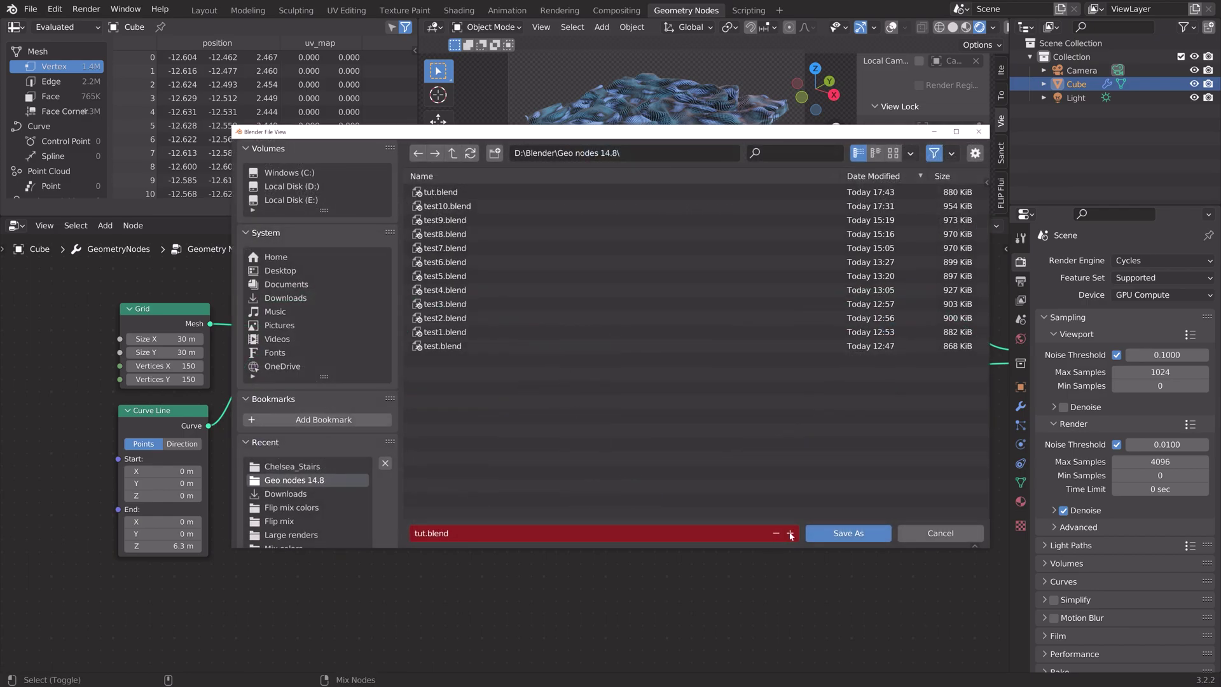
left_click(790, 534)
left_click(849, 533)
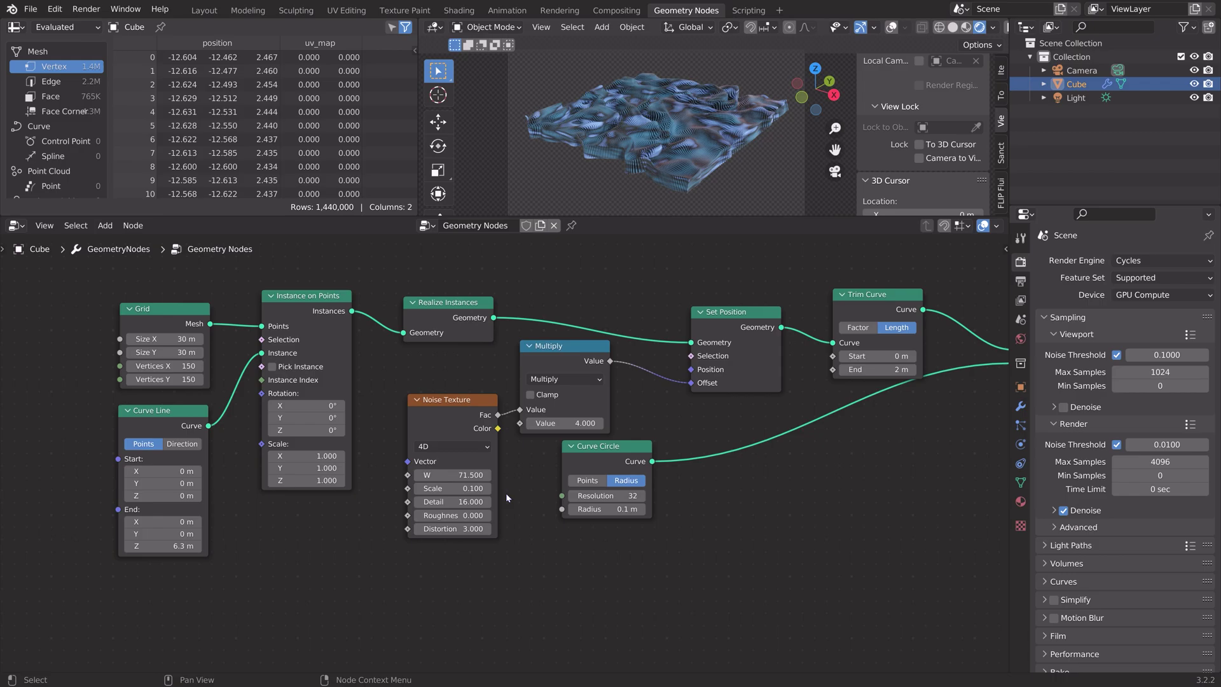
Step: Animate the Noise Texture's W with the driver expression #frame/30
left_click(452, 474)
key("shift")
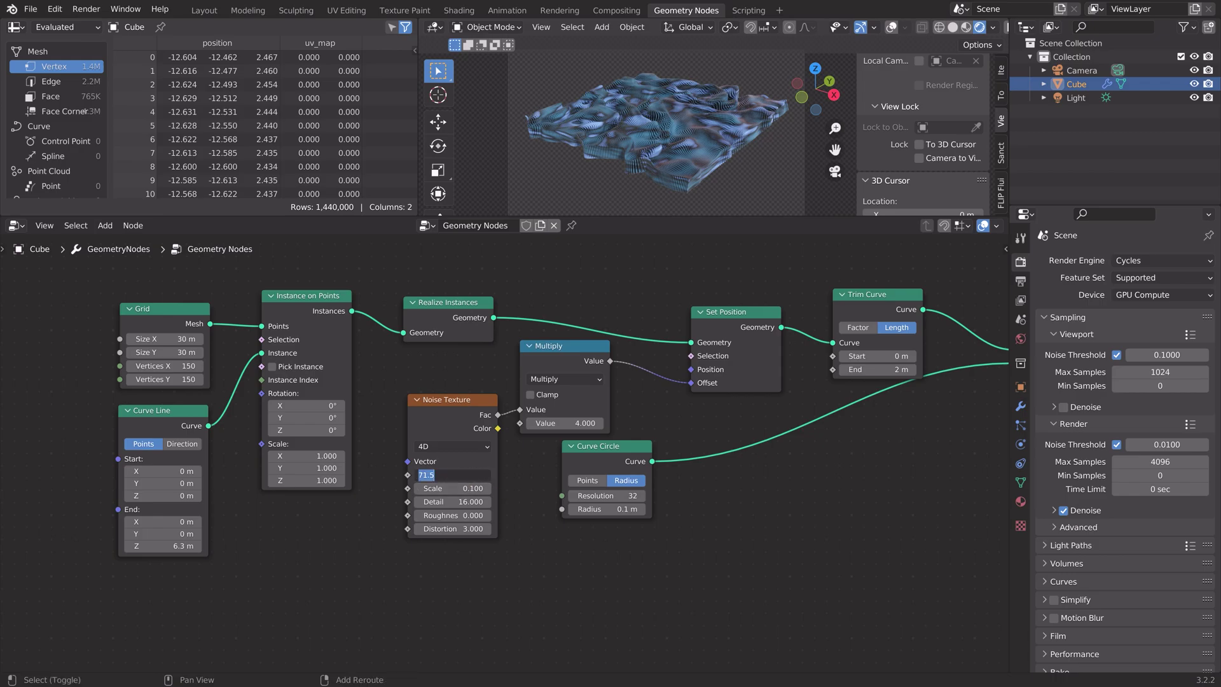
type("#frame/30")
key("Return")
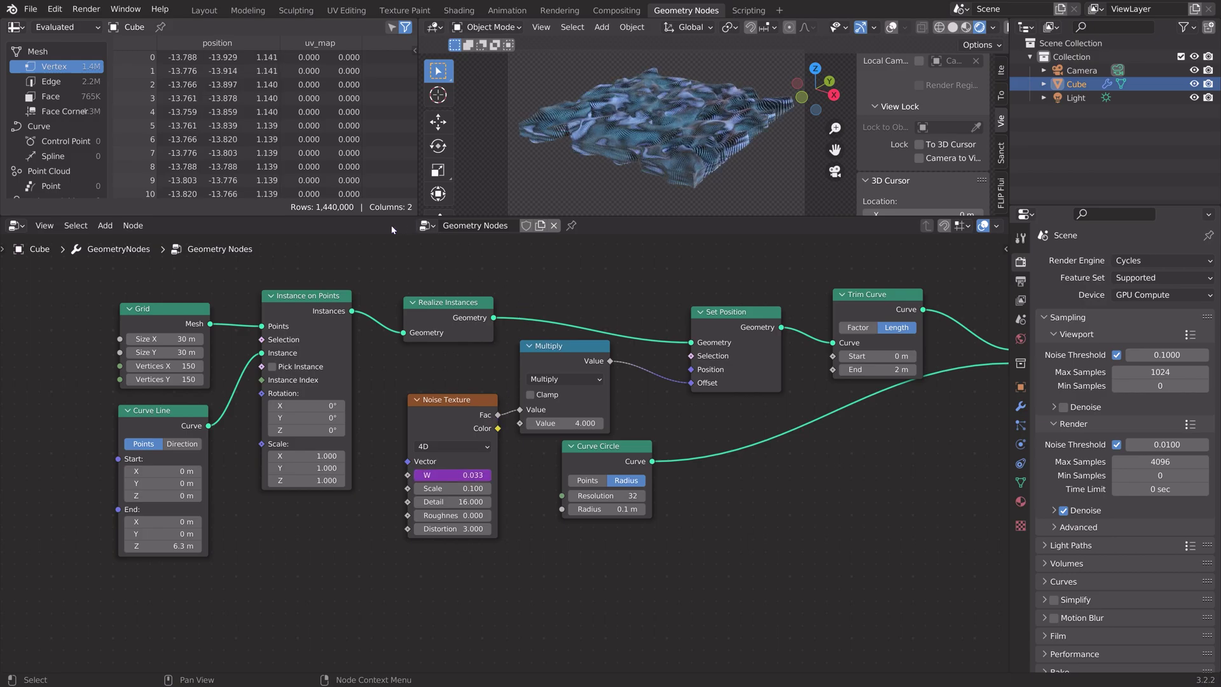
Step: Switch the node area back to the Shader Editor and enlarge the 3D viewport above it
left_click(16, 225)
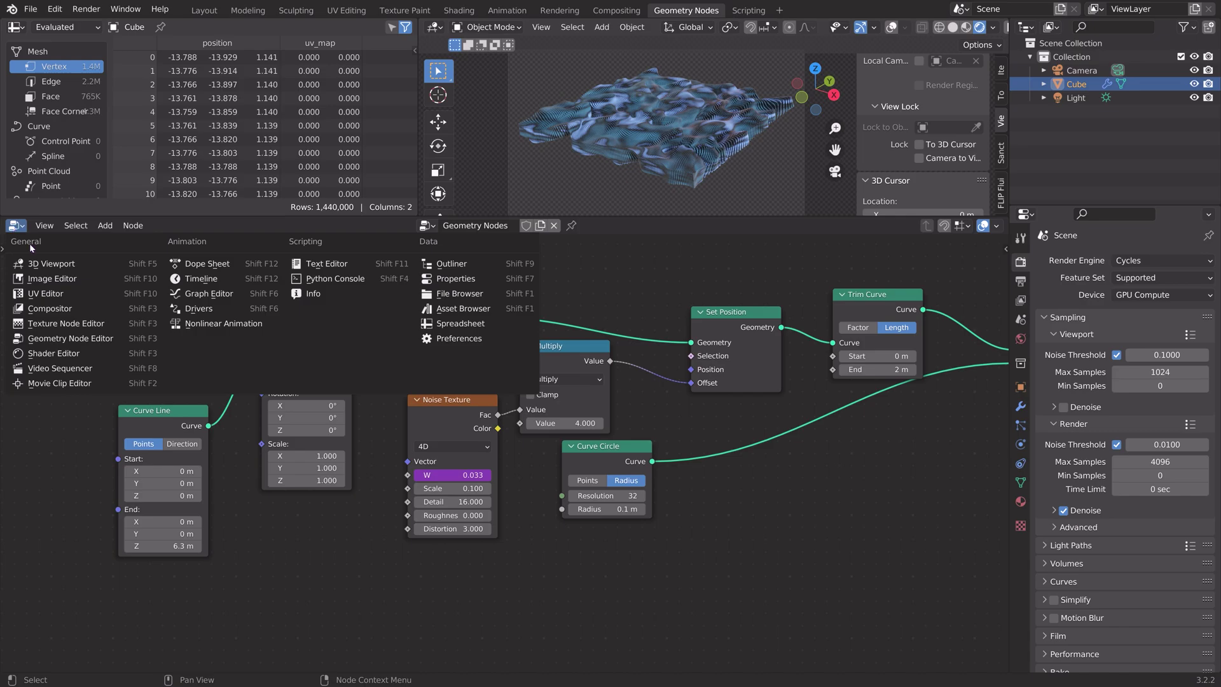
left_click(54, 353)
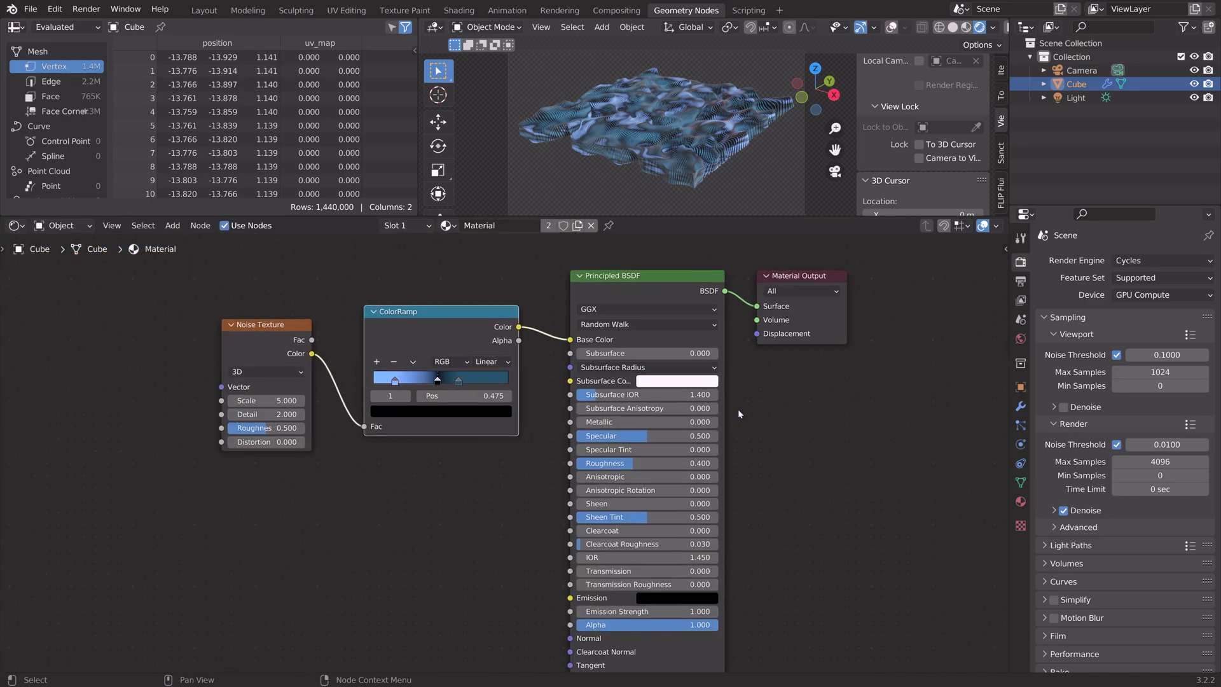
scroll(739, 414, "up", 6)
left_click_drag(636, 217, 471, 379)
middle_click_drag(462, 401, 539, 485)
Step: Set the Principled BSDF's Metallic to about 0.565 and its Roughness to about 0.456
scroll(540, 486, "down", 3)
middle_click_drag(668, 566, 659, 501)
left_click_drag(655, 503, 744, 507)
left_click_drag(713, 554, 723, 554)
Step: Recolor the ColorRamp's blue stop to a deeper blue and adjust the position of its black stop
left_click_drag(467, 451, 456, 450)
left_click(411, 427)
left_click(470, 489)
left_click(417, 286)
left_click_drag(521, 267, 522, 334)
scroll(604, 286, "down", 5)
left_click_drag(466, 451, 488, 450)
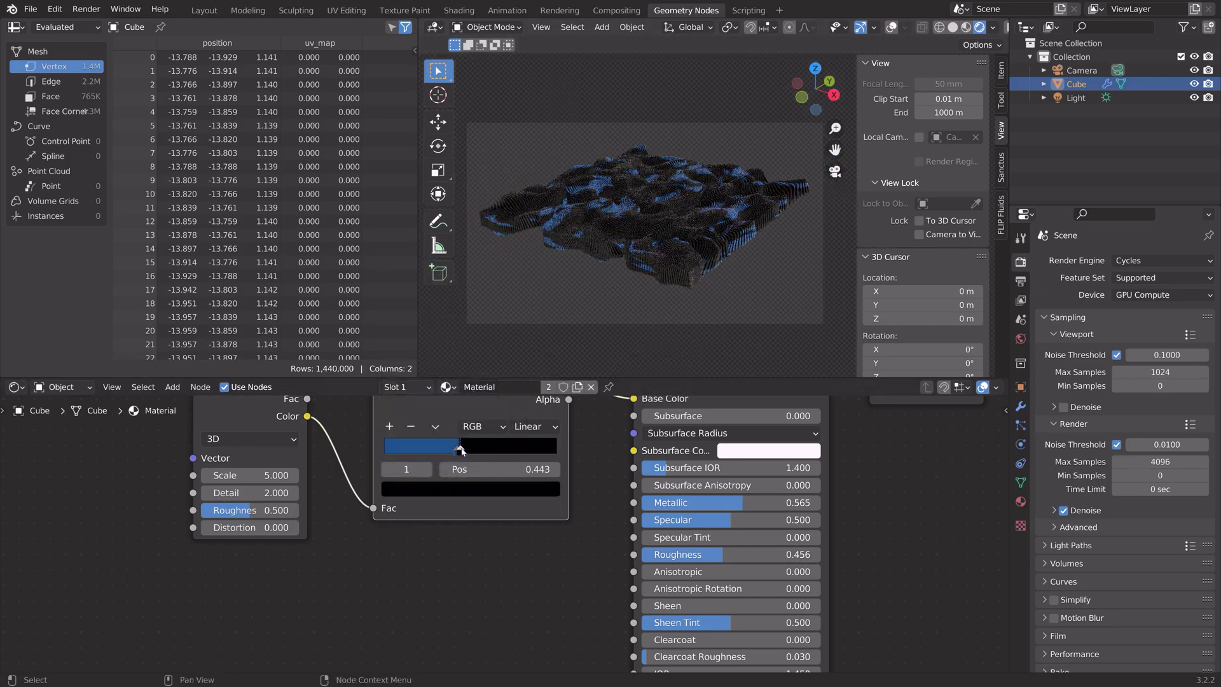
Step: Place the ColorRamp's blue stop at about 0.425 and adjust its blue shade
left_click(420, 445)
left_click(456, 450)
left_click(471, 488)
mouse_move(484, 304)
left_mouse_down()
mouse_move(485, 280)
mouse_move(485, 291)
left_mouse_up()
scroll(713, 213, "up", 5)
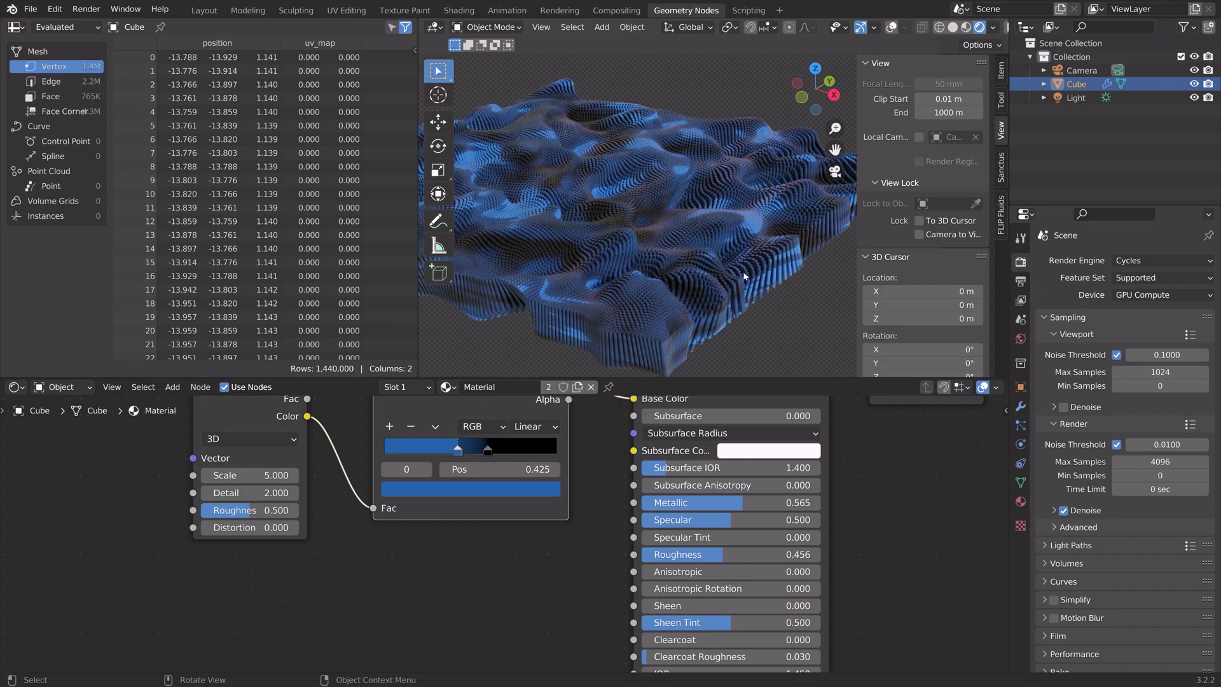
Step: Turn the node area into a Timeline, set the viewport to solid shading and preview the surface animation
scroll(589, 278, "down", 3)
left_click(16, 387)
left_click(175, 444)
left_click(952, 27)
left_click_drag(378, 404, 493, 395)
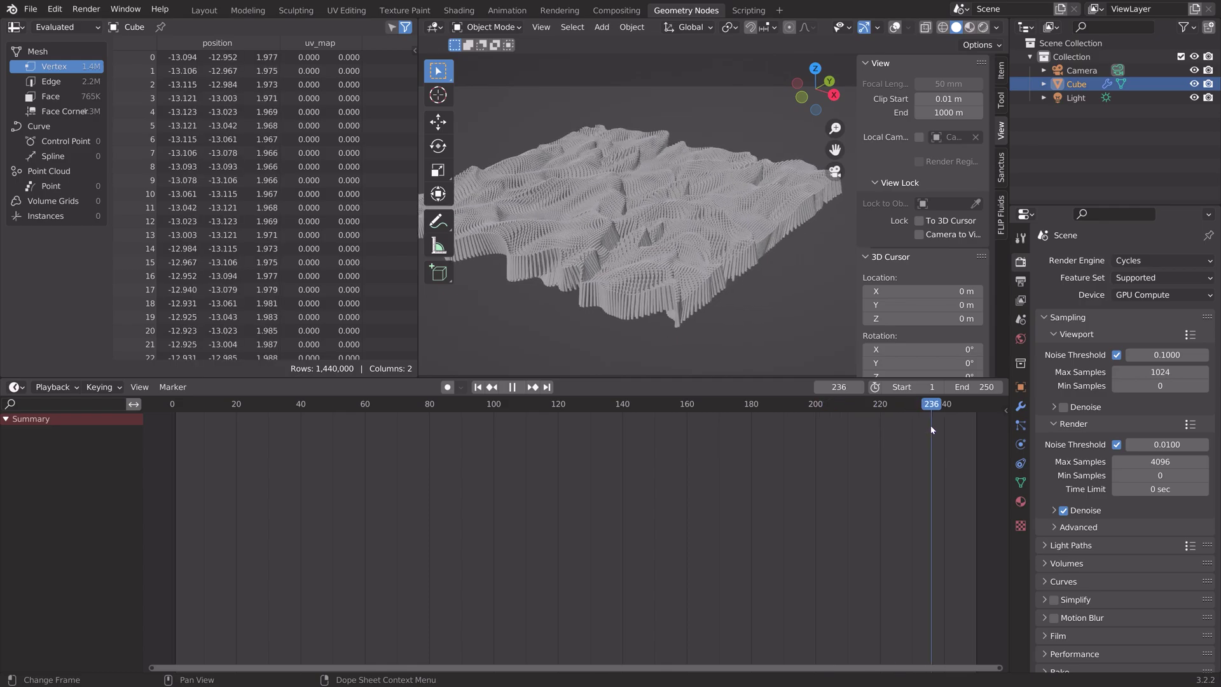
key("space")
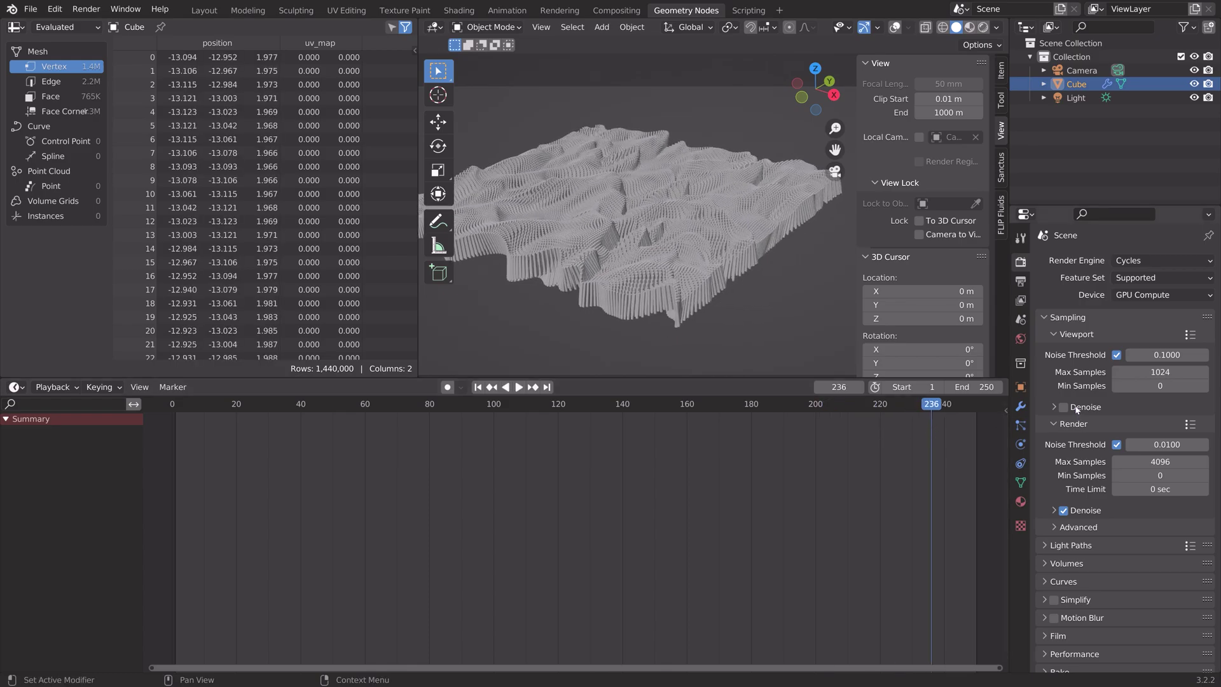
Step: In the output settings, set the resolution scale to 200% and the end frame to 500
left_click(1021, 281)
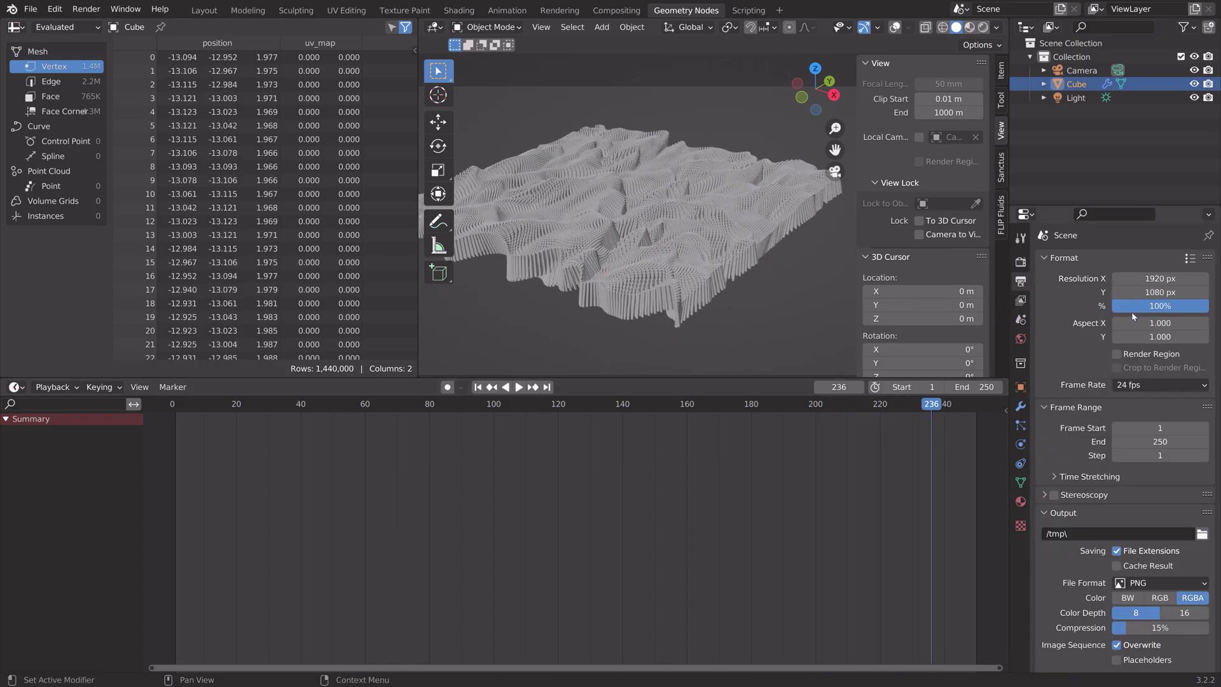
left_click(1159, 306)
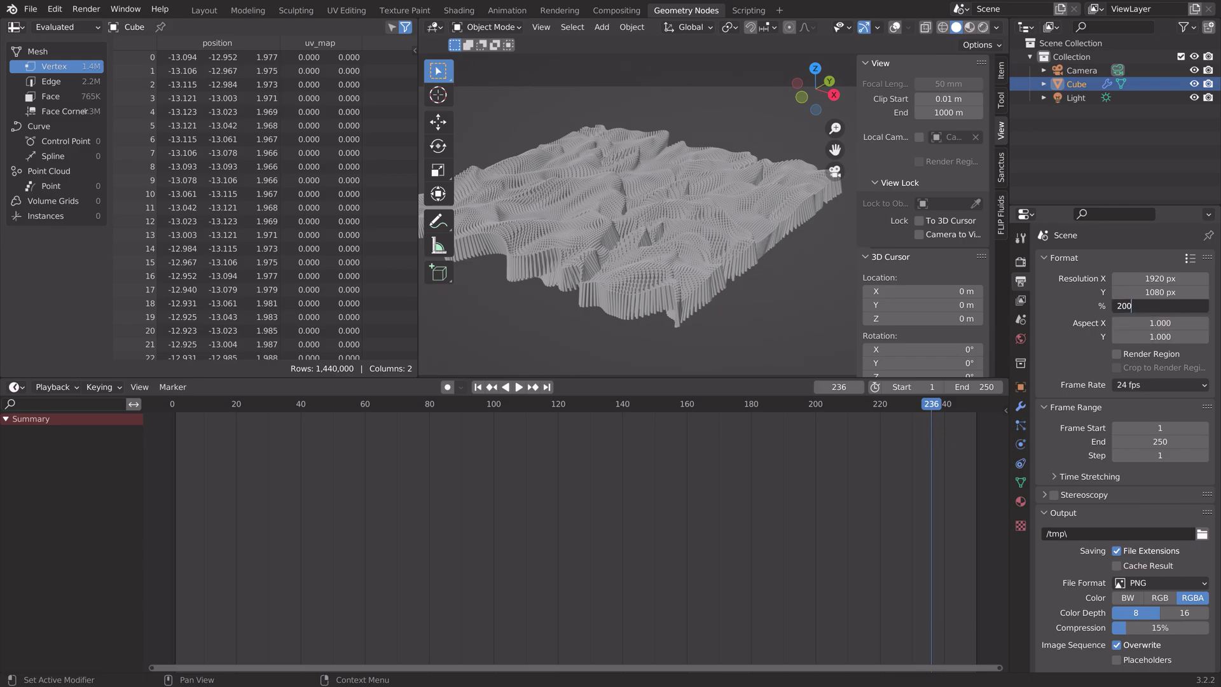
key("Return")
scroll(1132, 313, "down", 2)
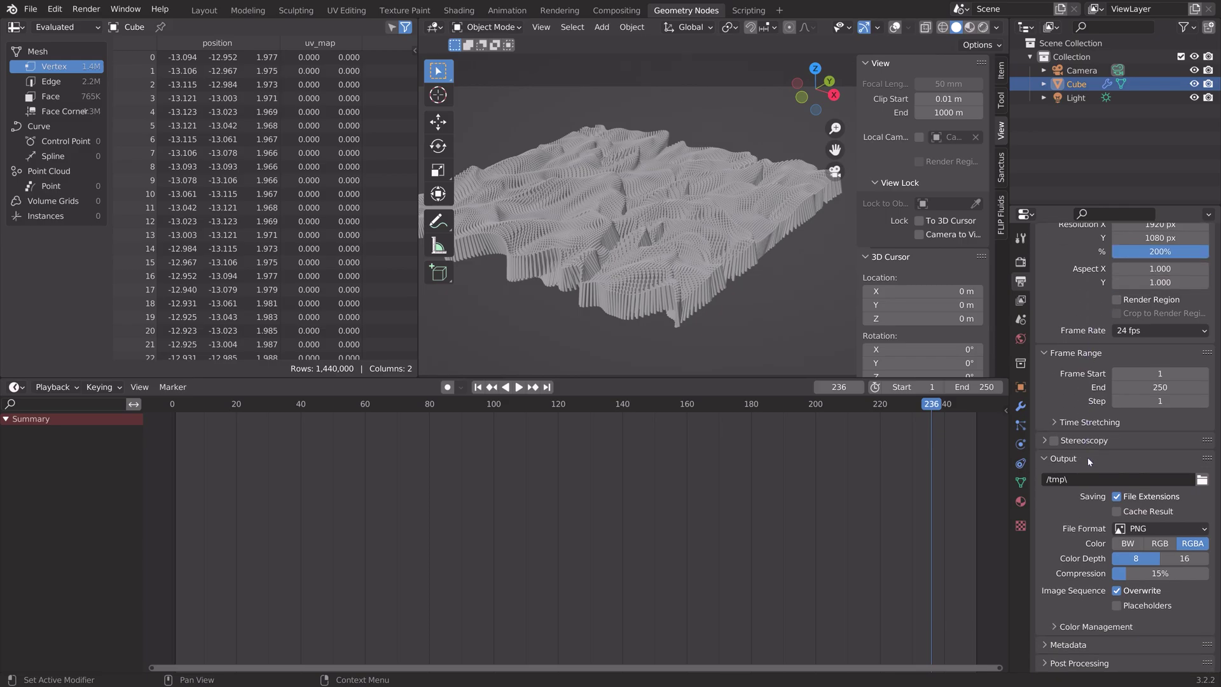
double_click(1153, 388)
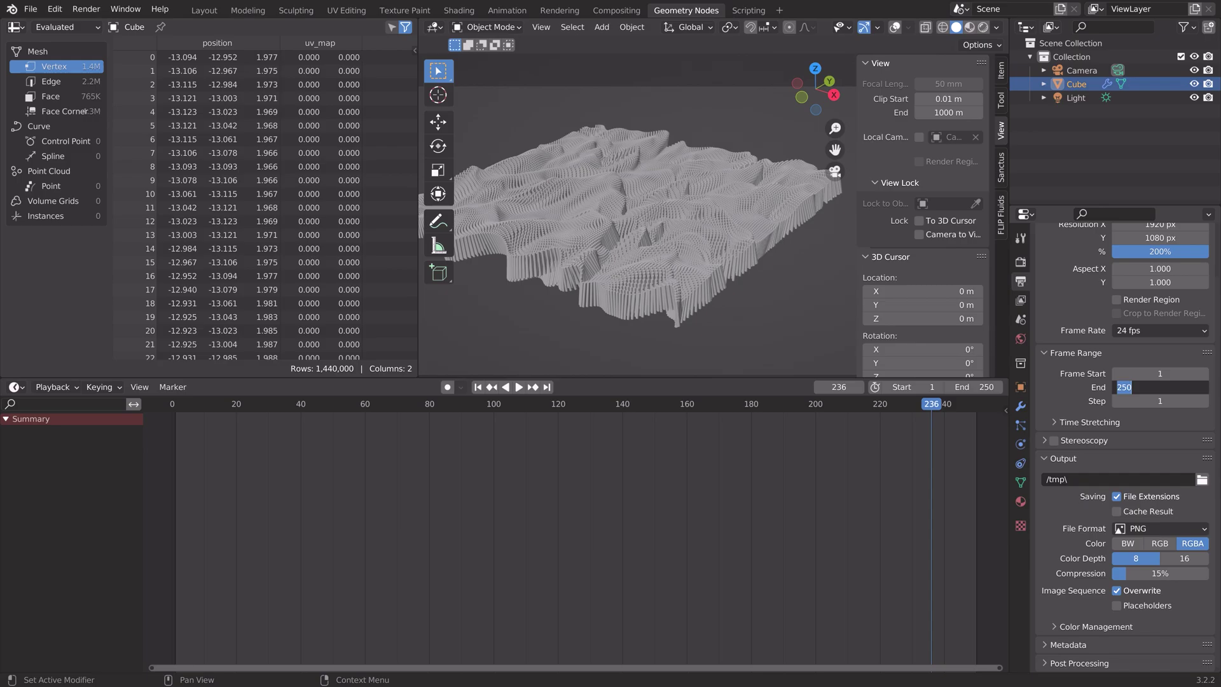
type("500")
key("Return")
Step: Create a folder named Geo abstract in E:\Large renders and set the render output to tut inside it
left_click(1202, 480)
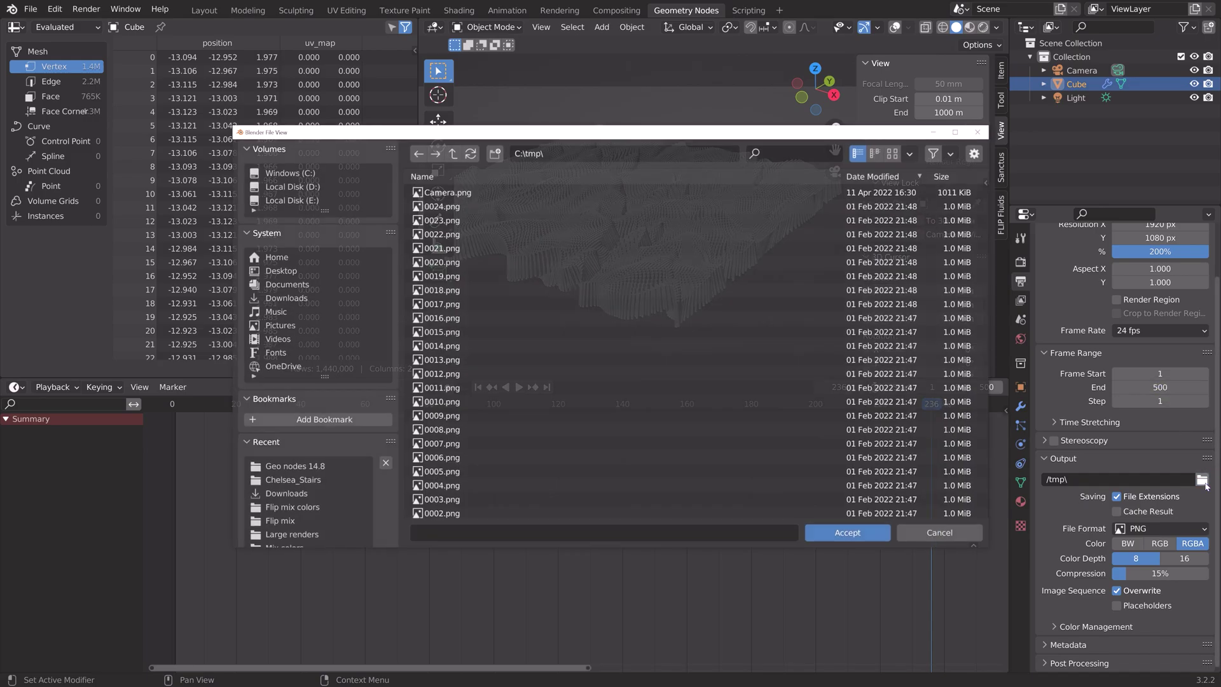
left_click(291, 200)
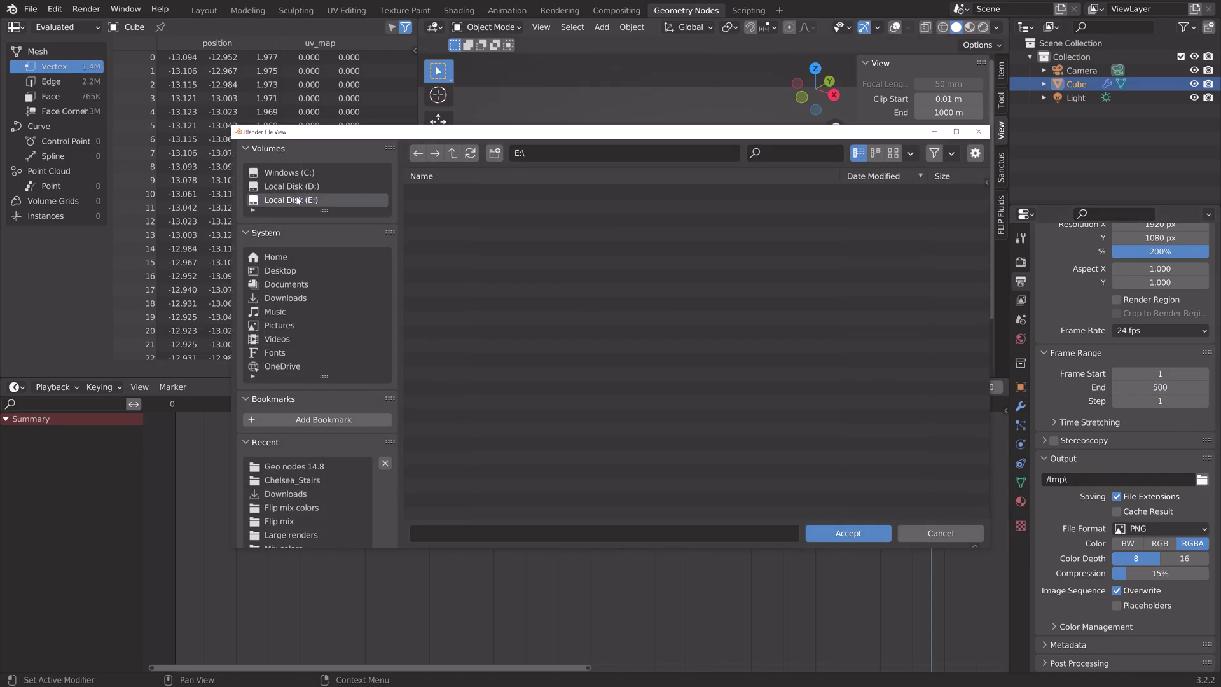
double_click(469, 210)
left_click(494, 153)
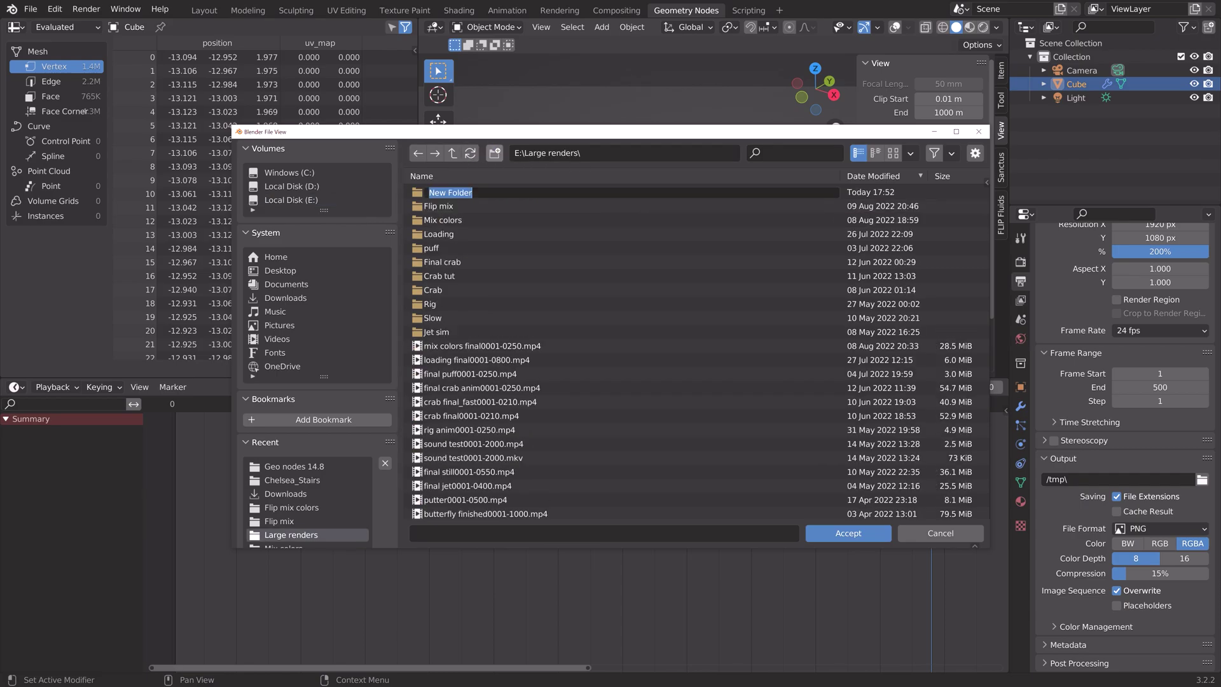
type("Geo abstract")
key("Return")
double_click(472, 198)
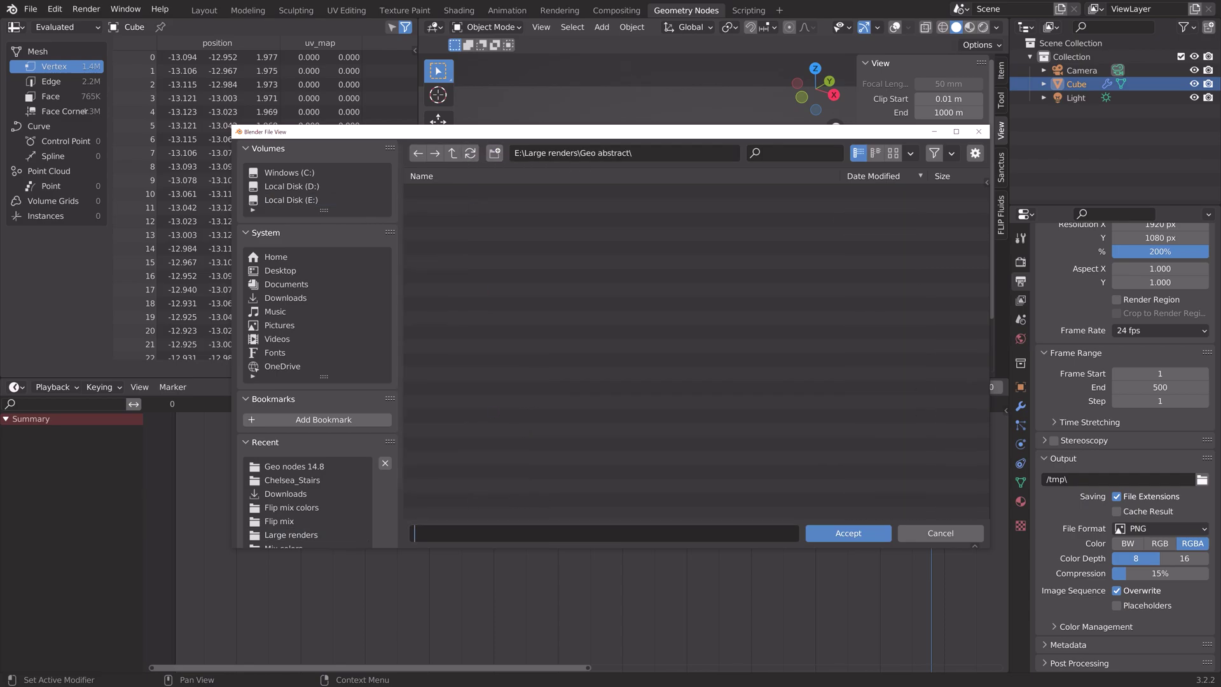
type("tut")
key("Return")
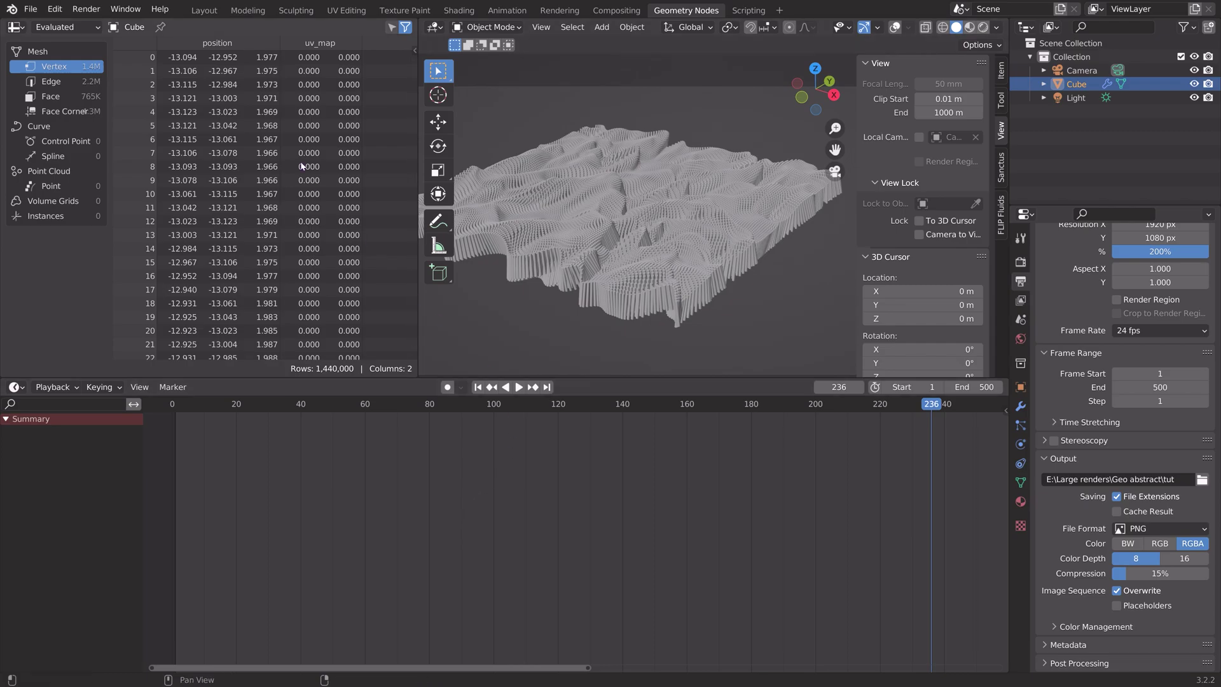
Step: Start rendering the animation
left_click(86, 9)
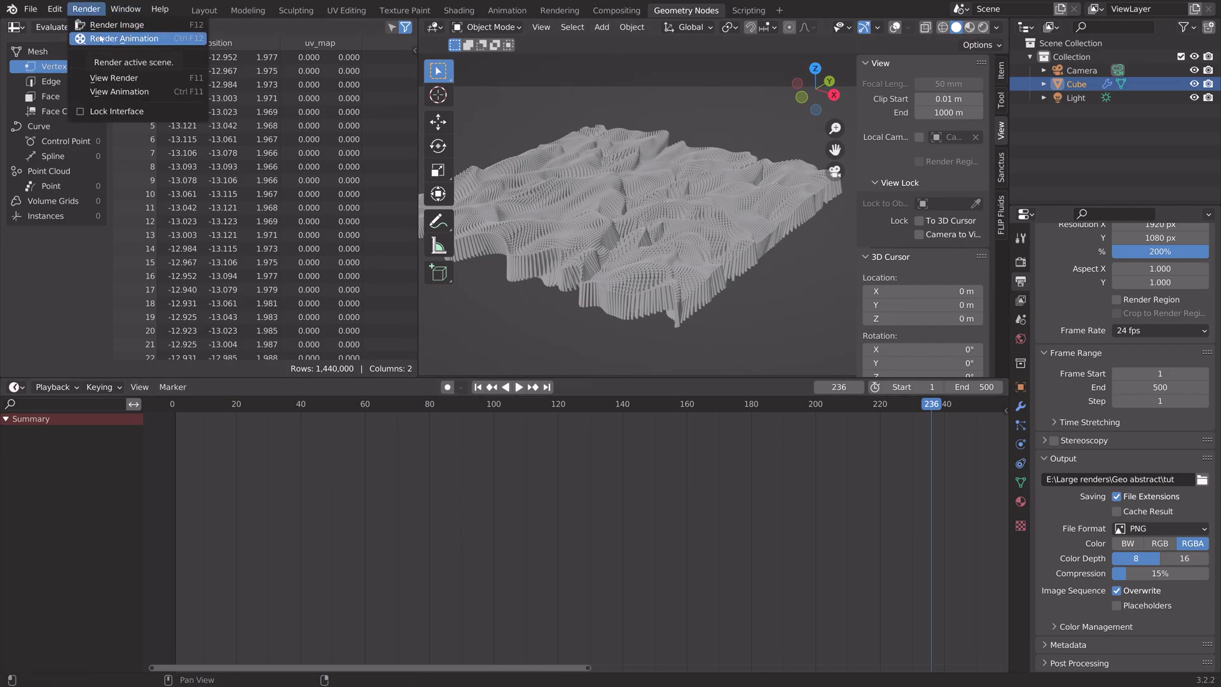